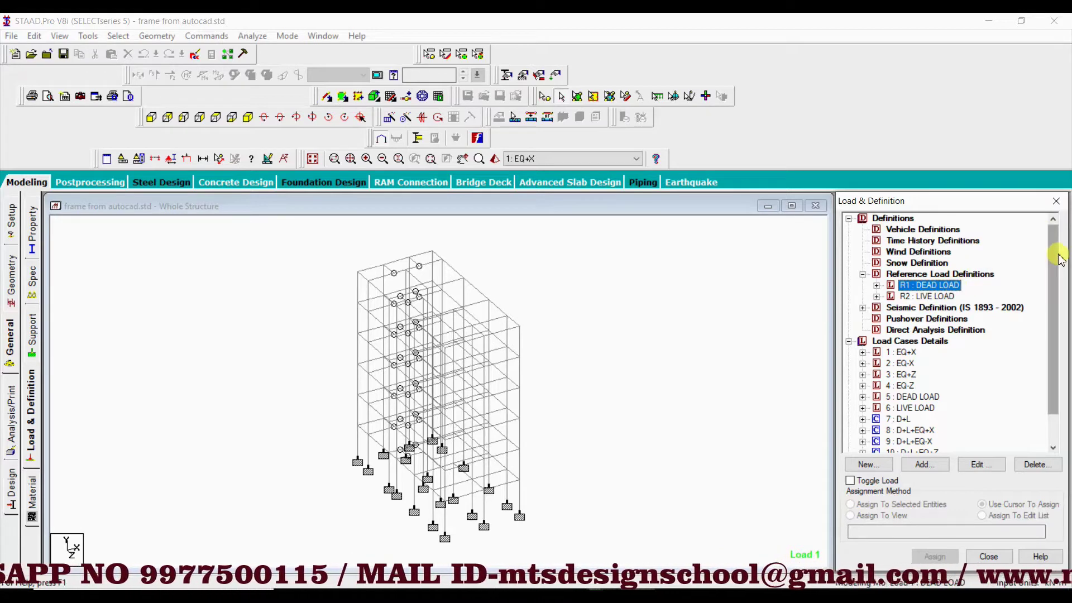
Step through load cases 7 to 11, leaving 11: D+L+EQ-Z as the current load.
scroll(1057, 261, "down", 1)
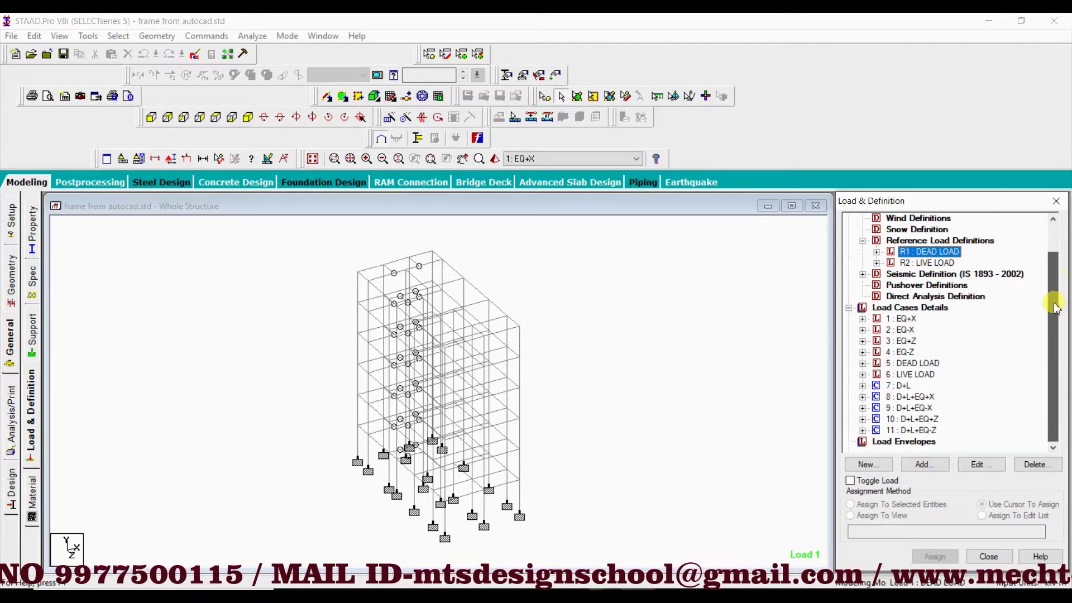
left_click(899, 386)
left_click(910, 408)
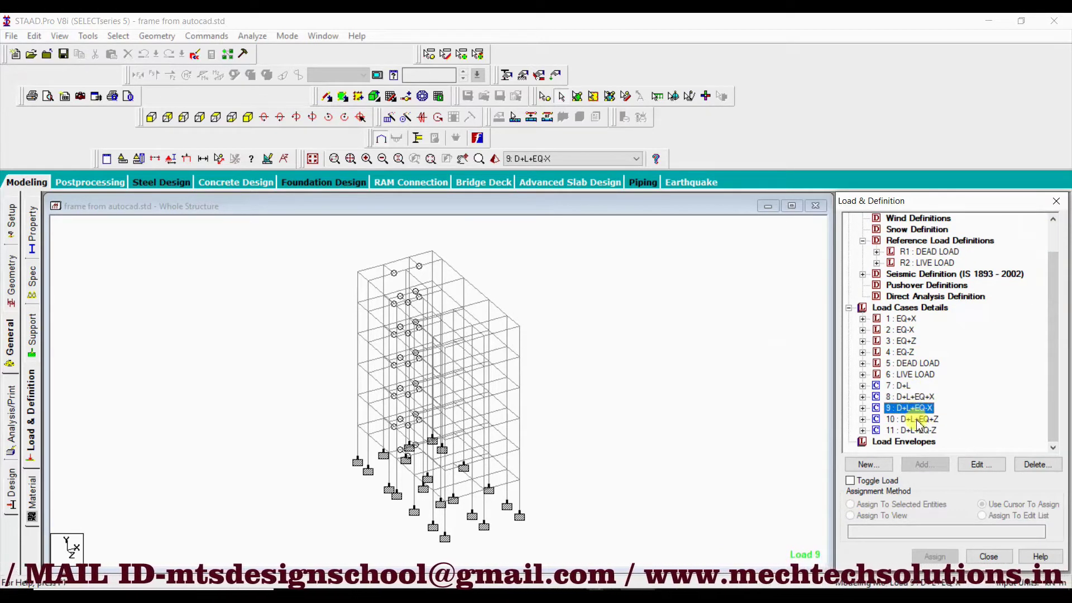
left_click(914, 431)
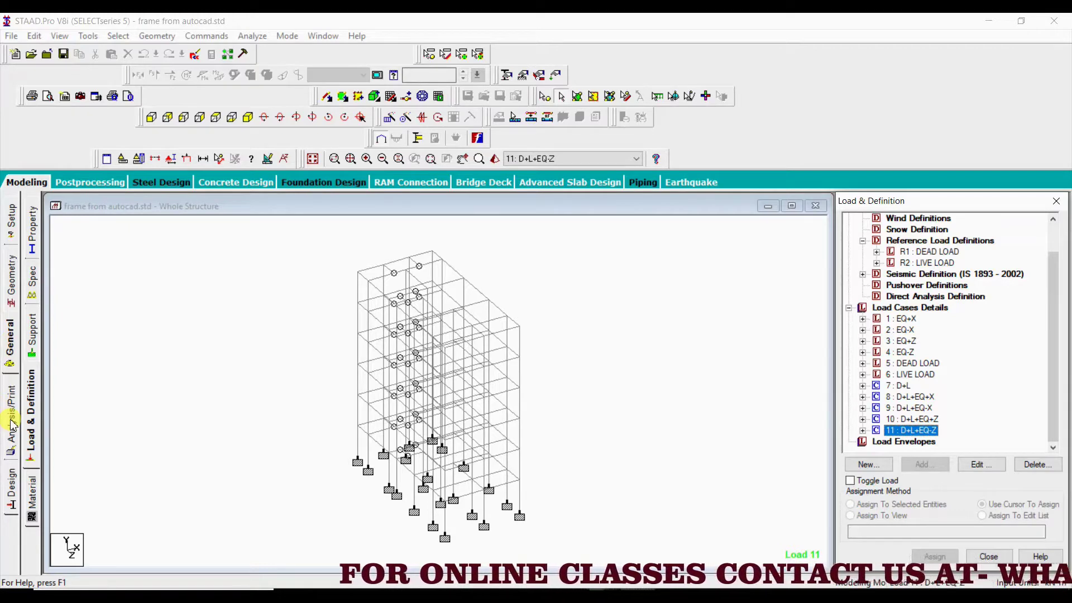
Add a Perform Analysis command with No Print from the Analysis/Print commands page.
left_click(12, 425)
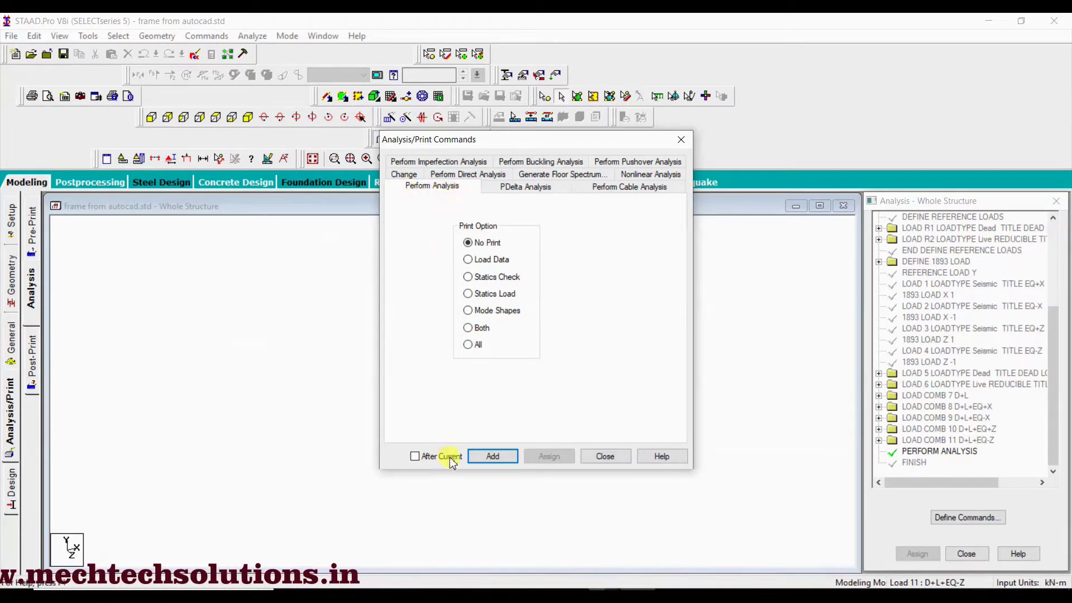
left_click(501, 465)
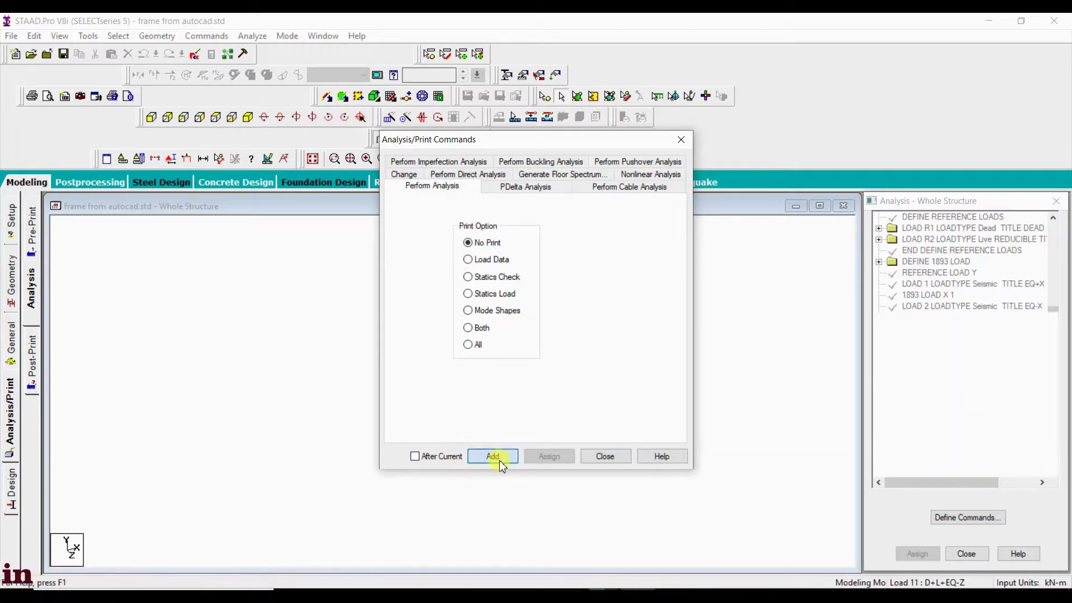
left_click(605, 457)
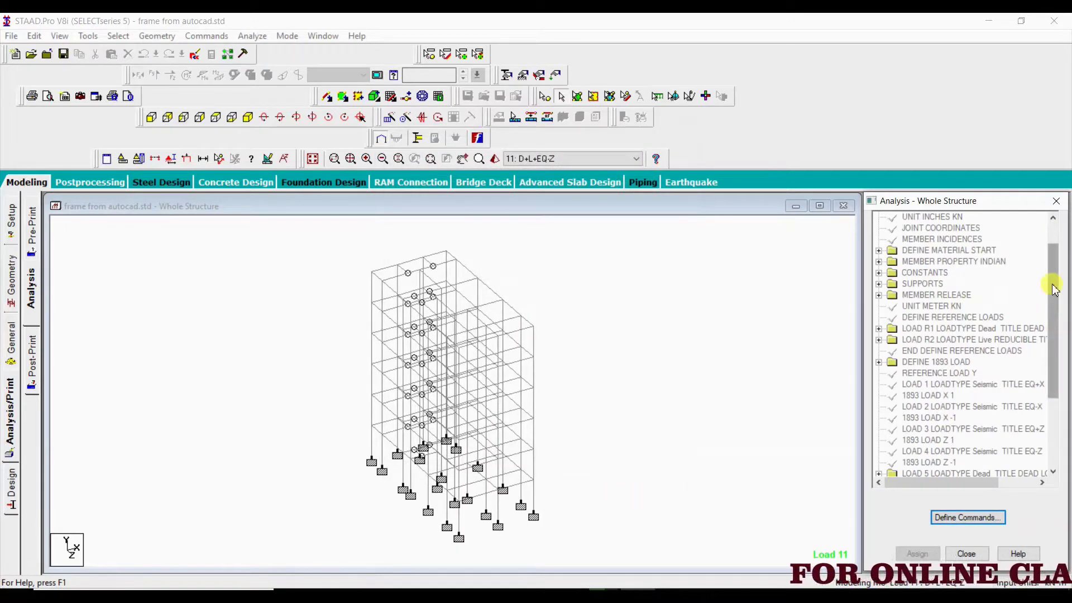
Delete the second, duplicate PERFORM ANALYSIS command from the Analysis command tree.
left_click_drag(1052, 287, 1052, 335)
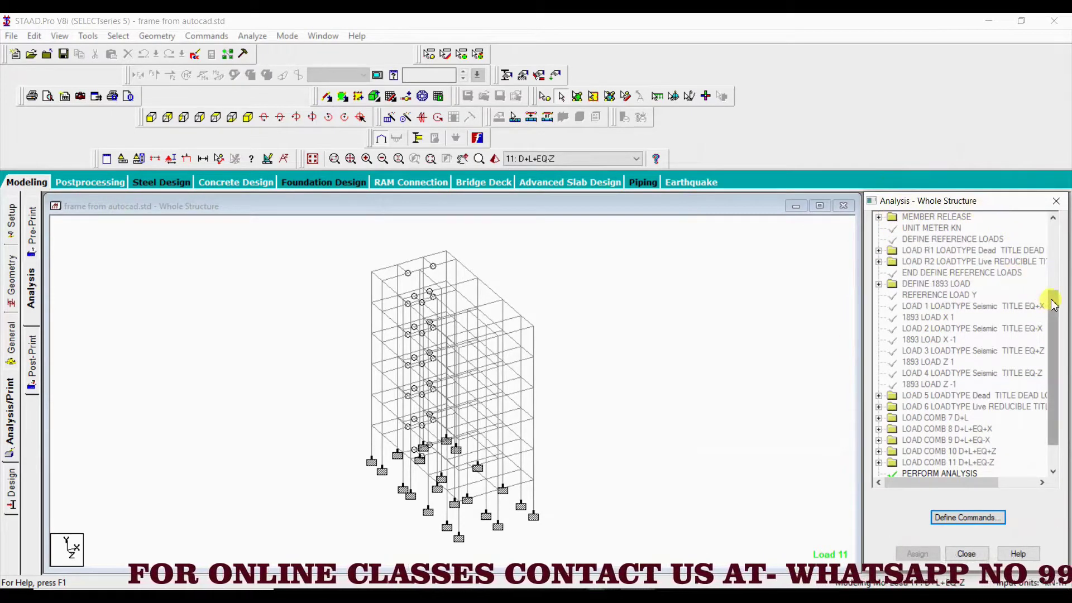
left_click_drag(1053, 299, 1052, 318)
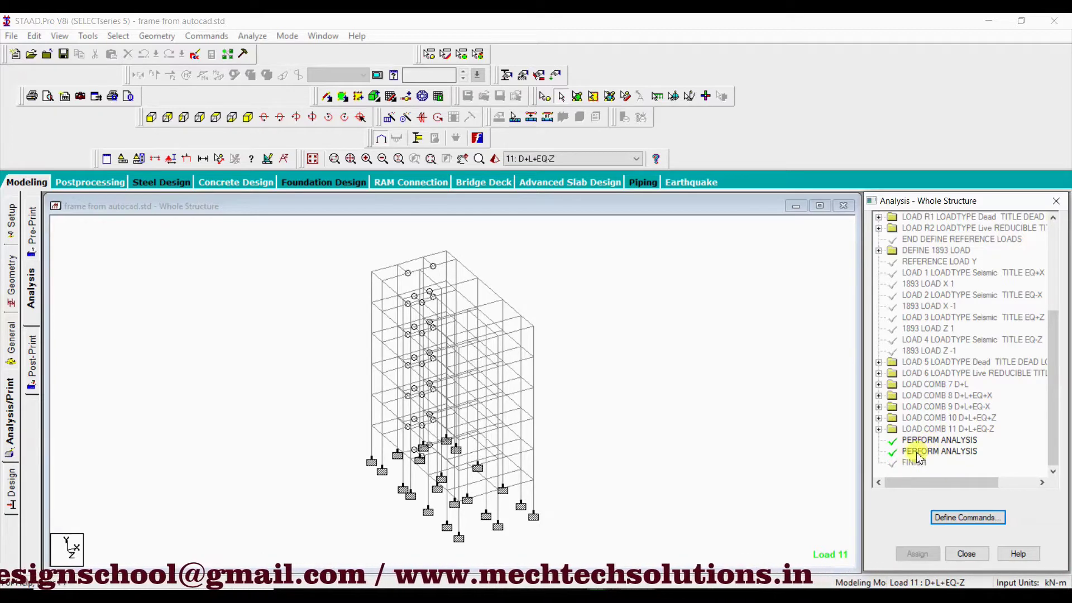
left_click(918, 455)
right_click(917, 455)
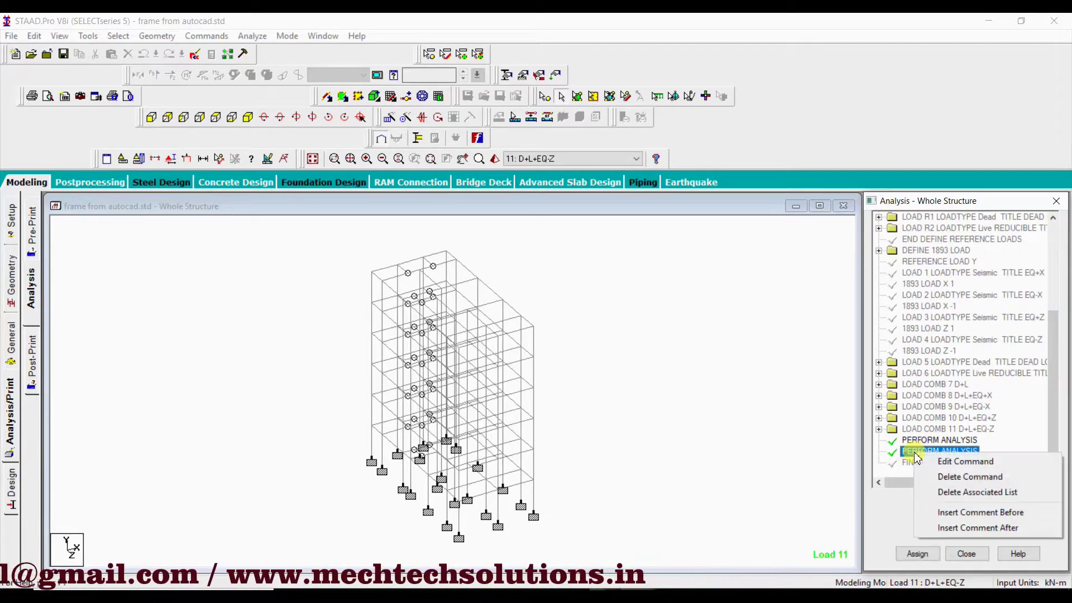
left_click(949, 476)
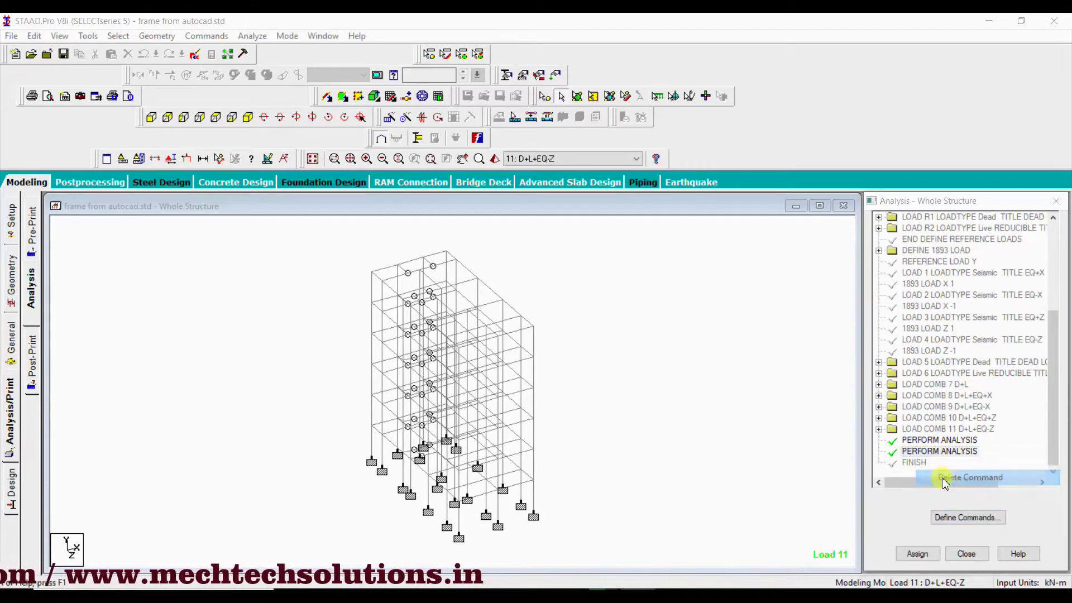
left_click(965, 419)
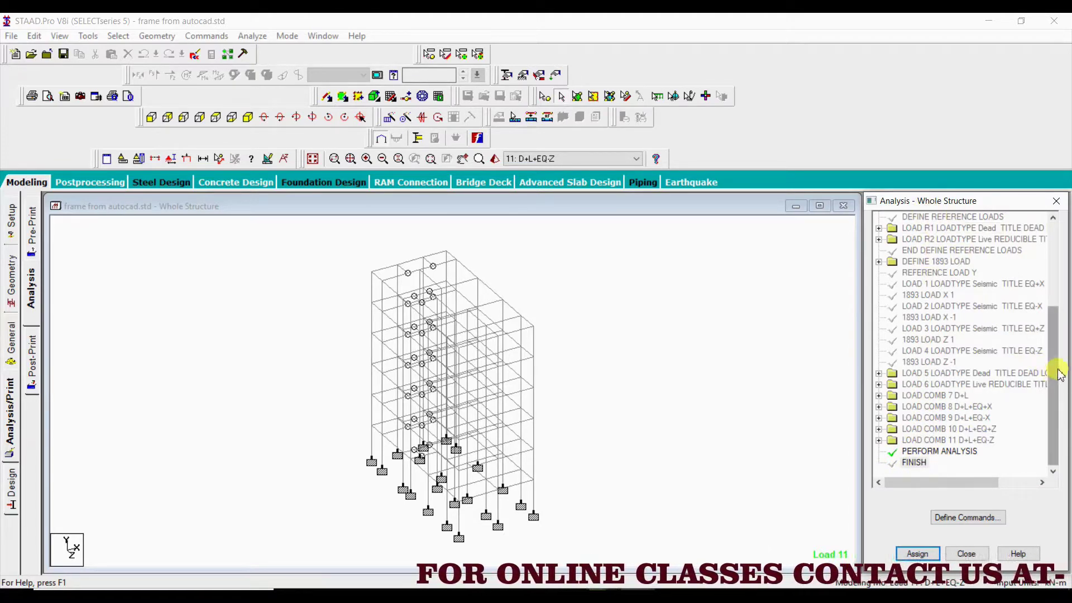
Expand the DEFINE MATERIAL, MEMBER PROPERTY INDIAN and SUPPORTS entries, then review the load commands down to FINISH.
left_click_drag(1057, 373, 1064, 265)
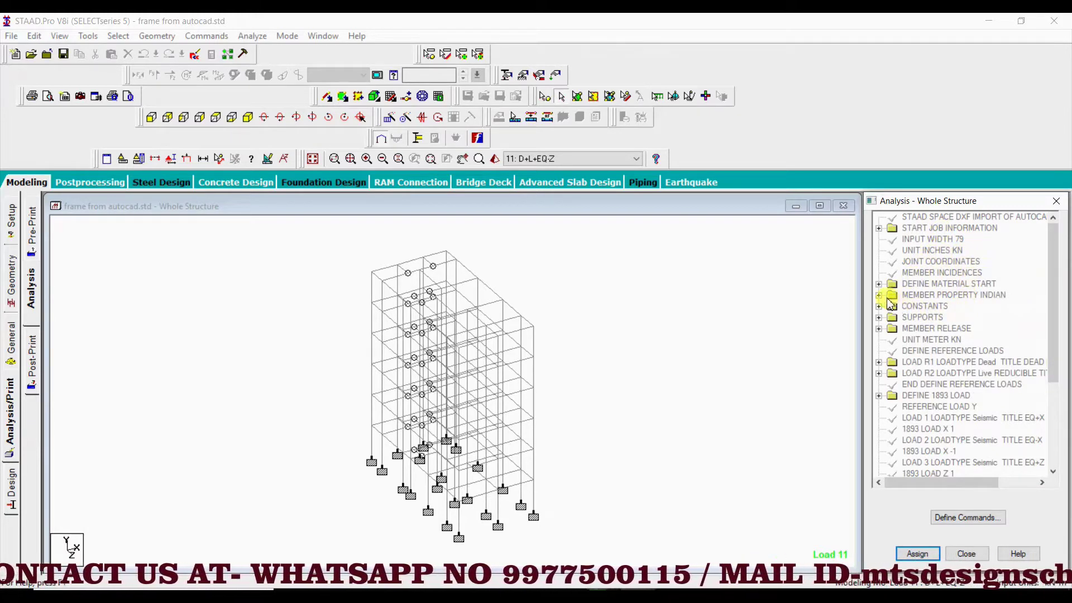
left_click(937, 218)
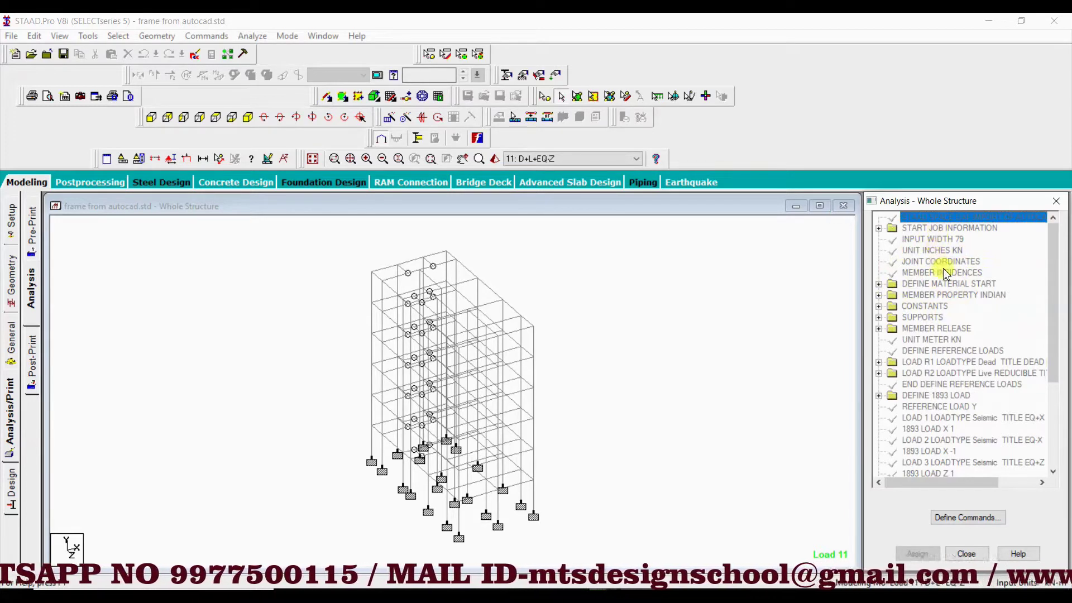
left_click(879, 284)
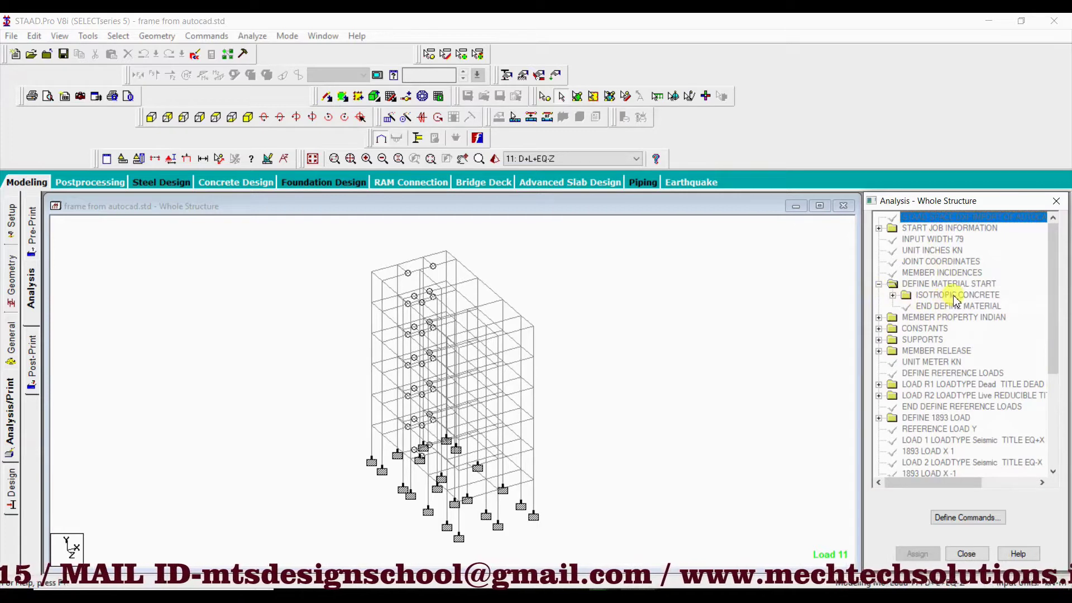
left_click(879, 317)
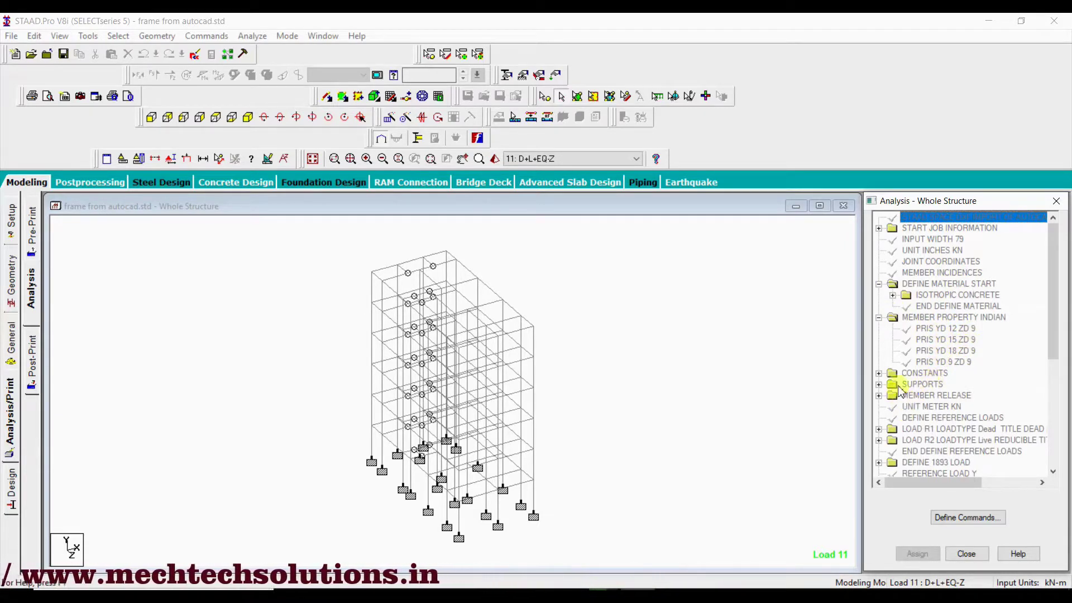
left_click(879, 385)
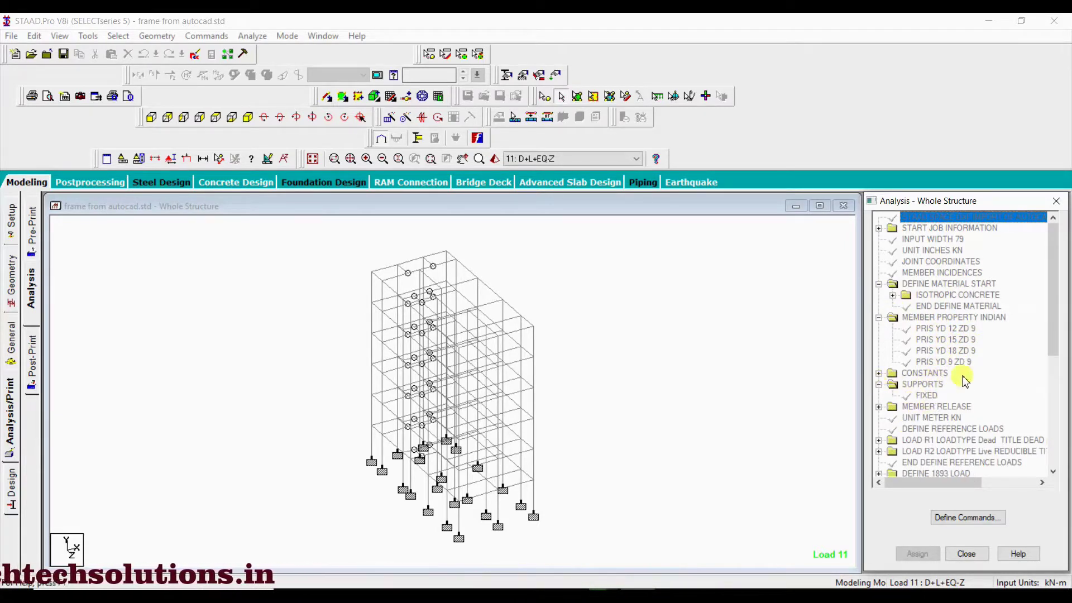
scroll(963, 372, "down", 1)
scroll(971, 386, "down", 1)
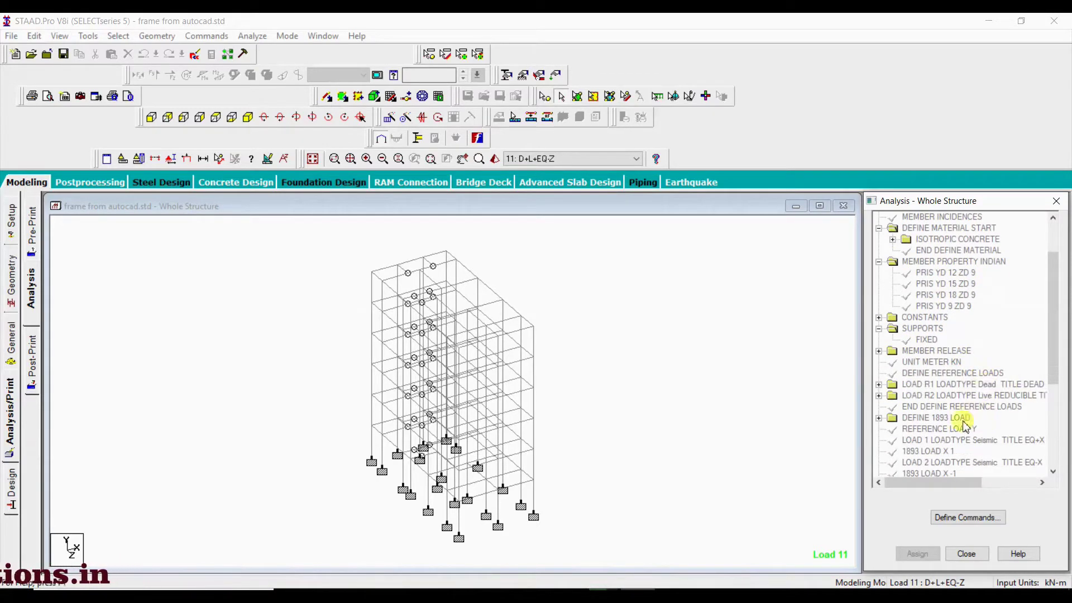
scroll(991, 428, "down", 2)
scroll(992, 427, "down", 1)
scroll(961, 416, "down", 1)
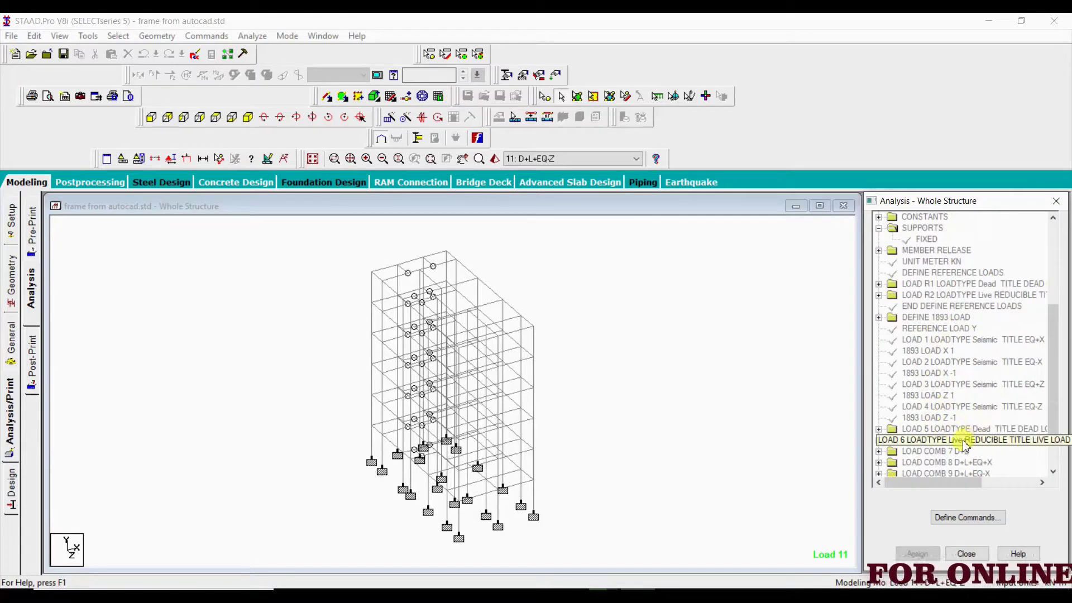
scroll(958, 430, "down", 2)
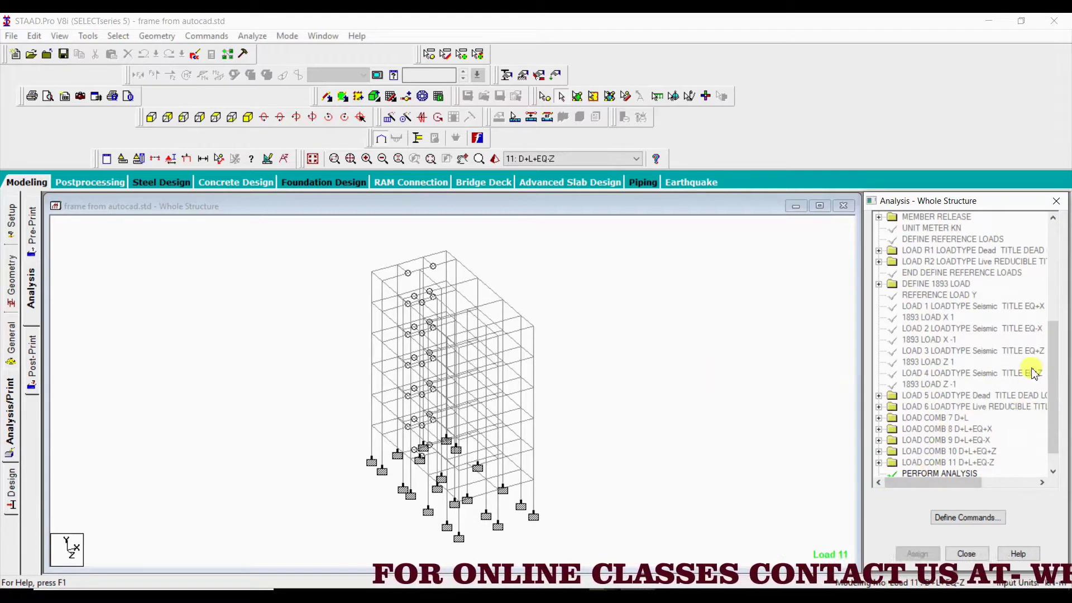
scroll(1046, 339, "down", 1)
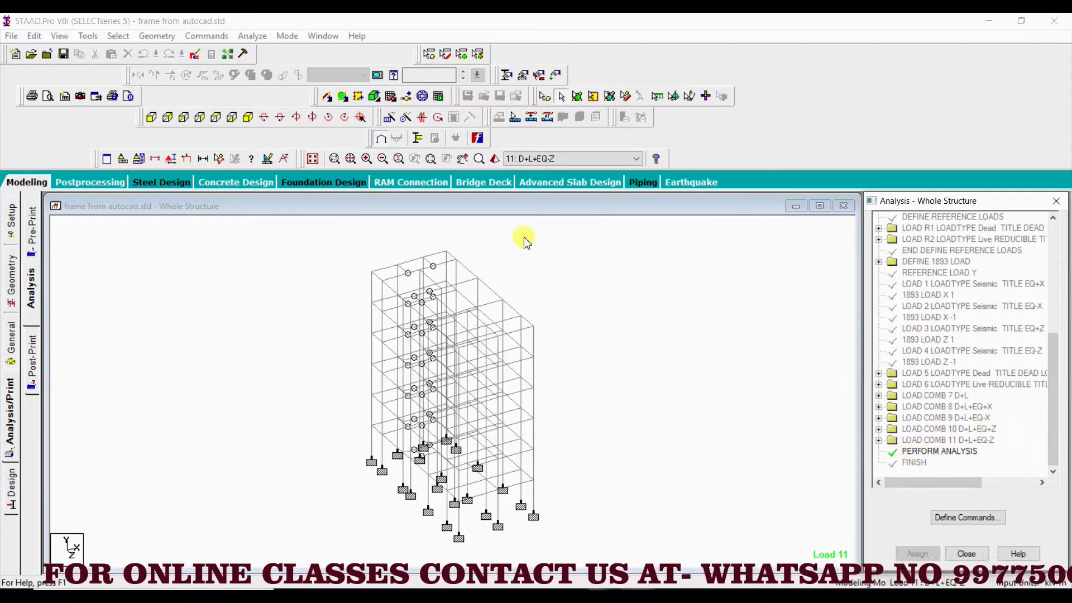
Run the analysis via Analyze > Run Analysis, saving the model when prompted.
left_click(252, 37)
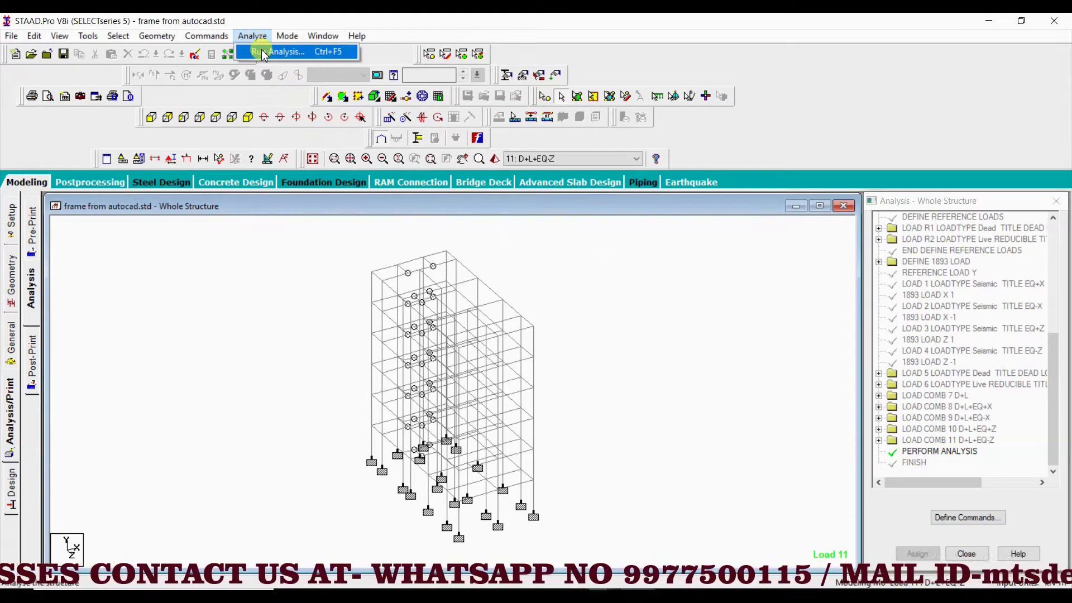
left_click(264, 53)
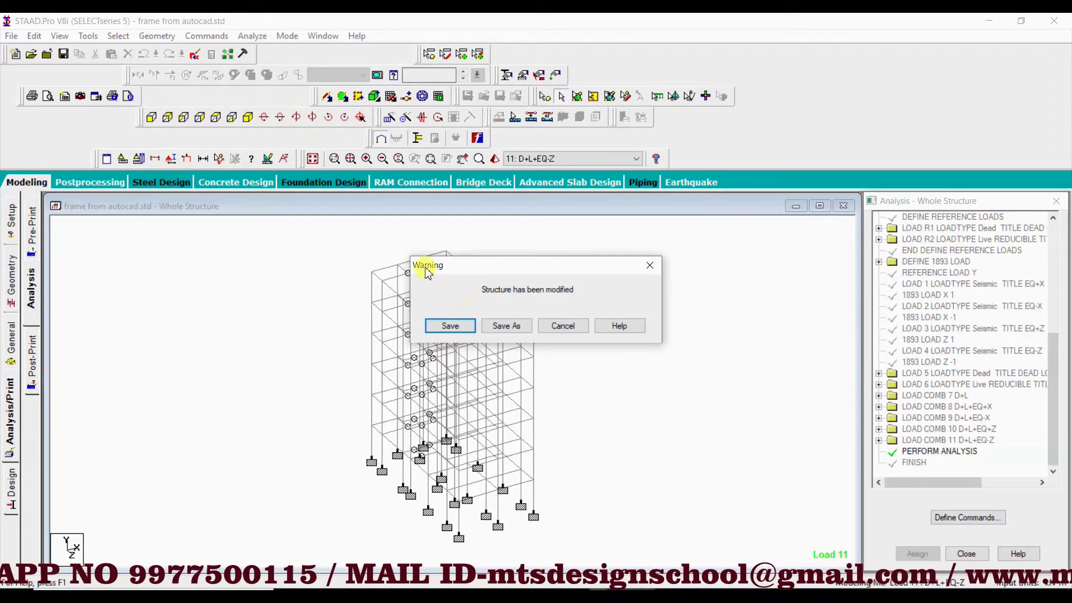
left_click(444, 328)
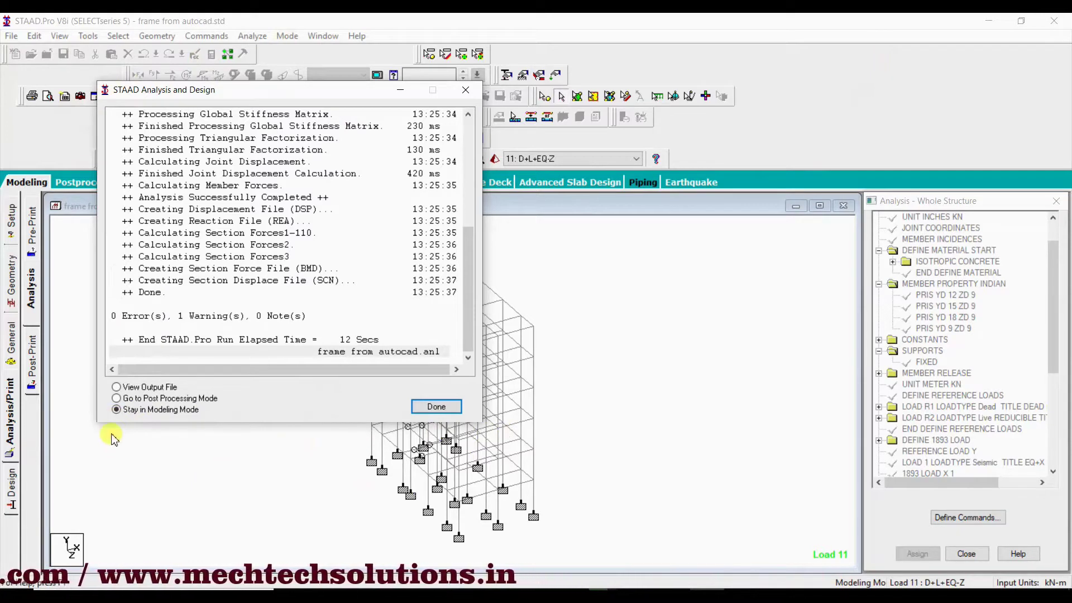
Choose Go to Post Processing Mode and finish the analysis window to reach Results Setup.
left_click(117, 398)
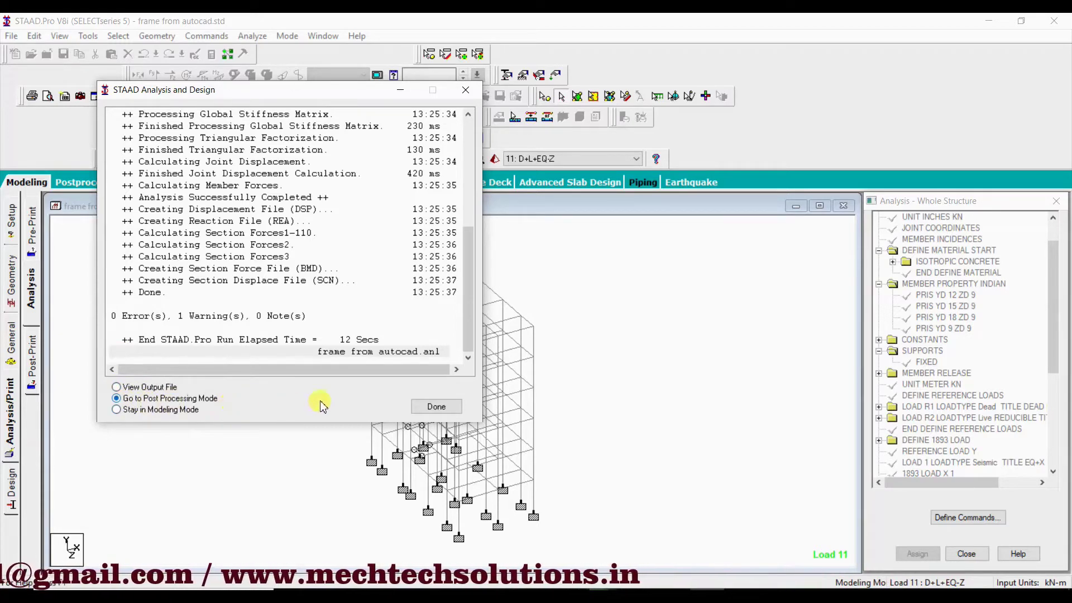
left_click(437, 409)
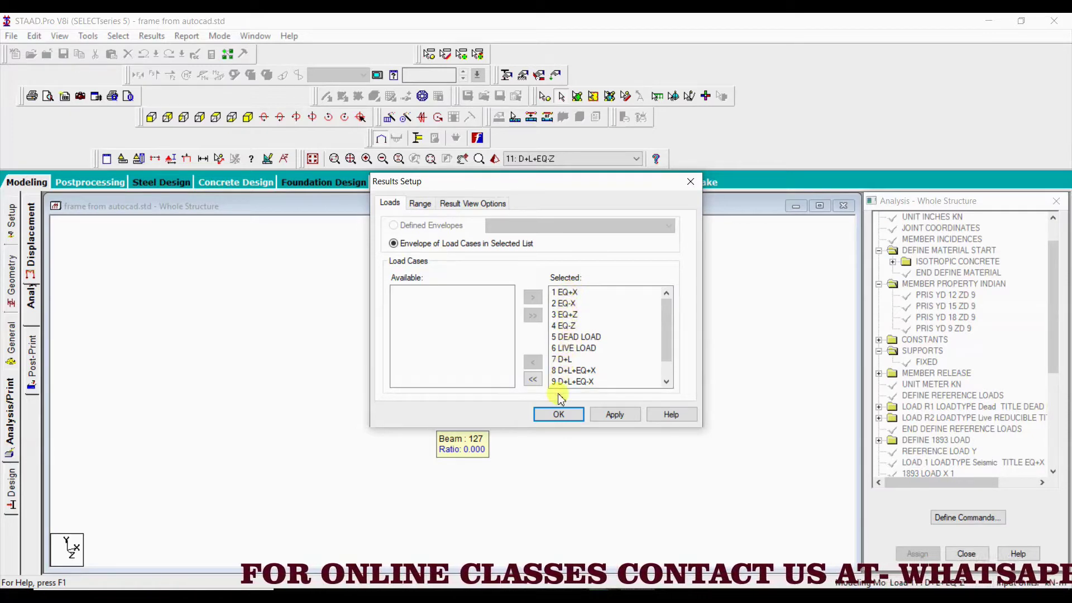
Move load cases 1–6 back to Available in Results Setup, keeping combinations 7–11, and confirm.
left_click_drag(668, 327, 666, 343)
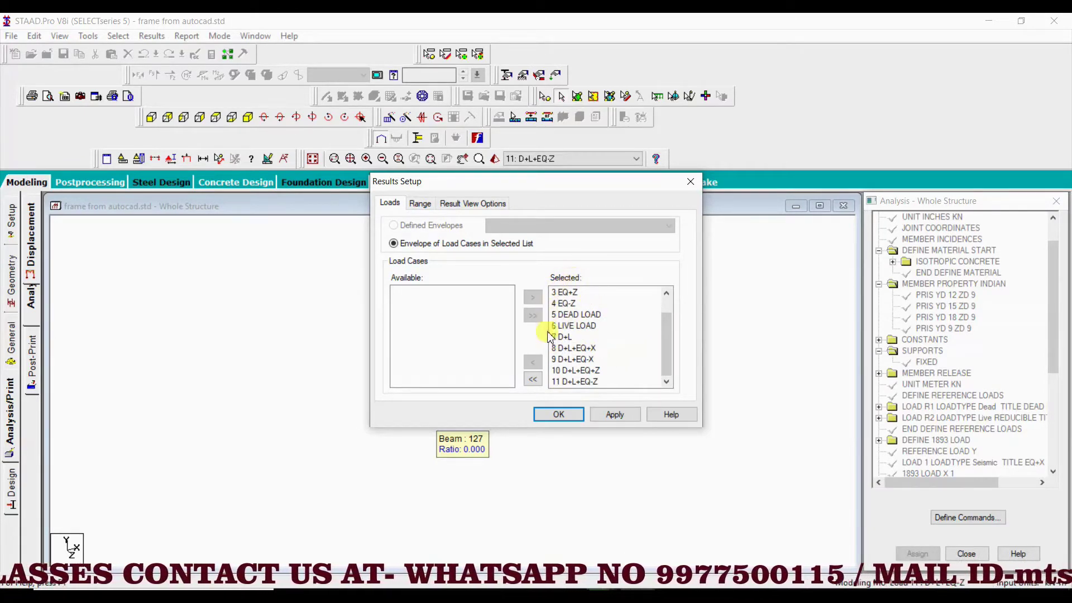
scroll(581, 330, "up", 1)
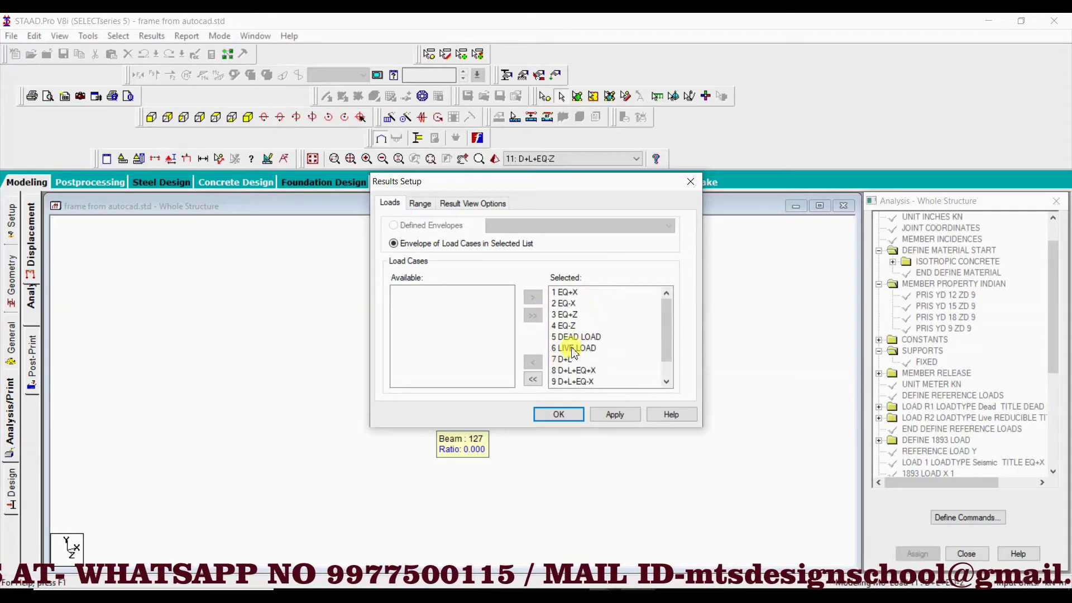
left_click(577, 346)
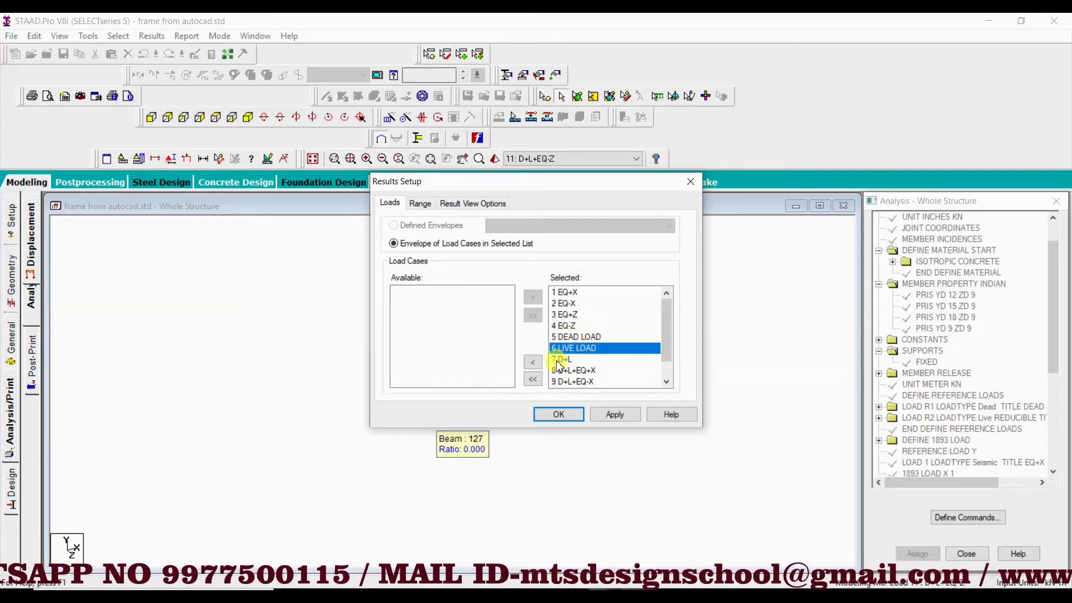
left_click(575, 338, "shift")
left_click(574, 328, "shift")
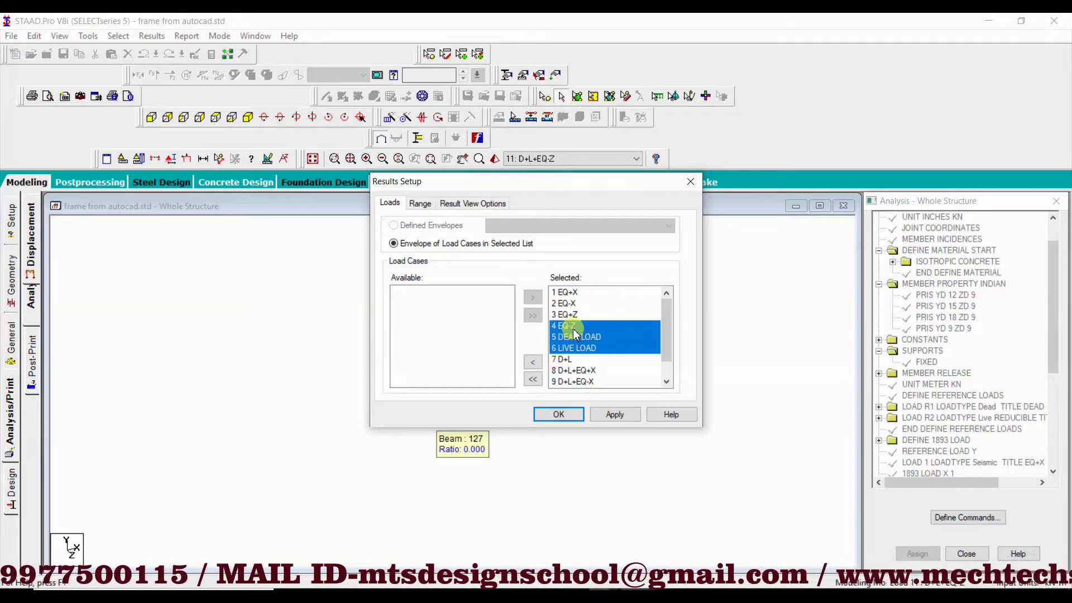
left_click_drag(575, 315, 579, 341)
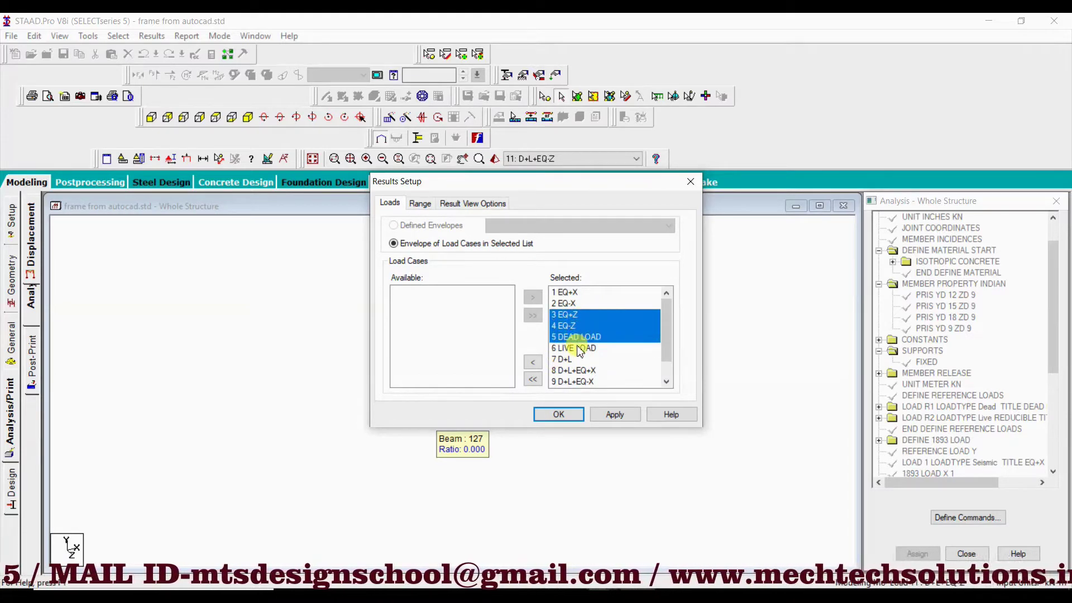
left_click(580, 348, "ctrl")
left_click(575, 304, "ctrl")
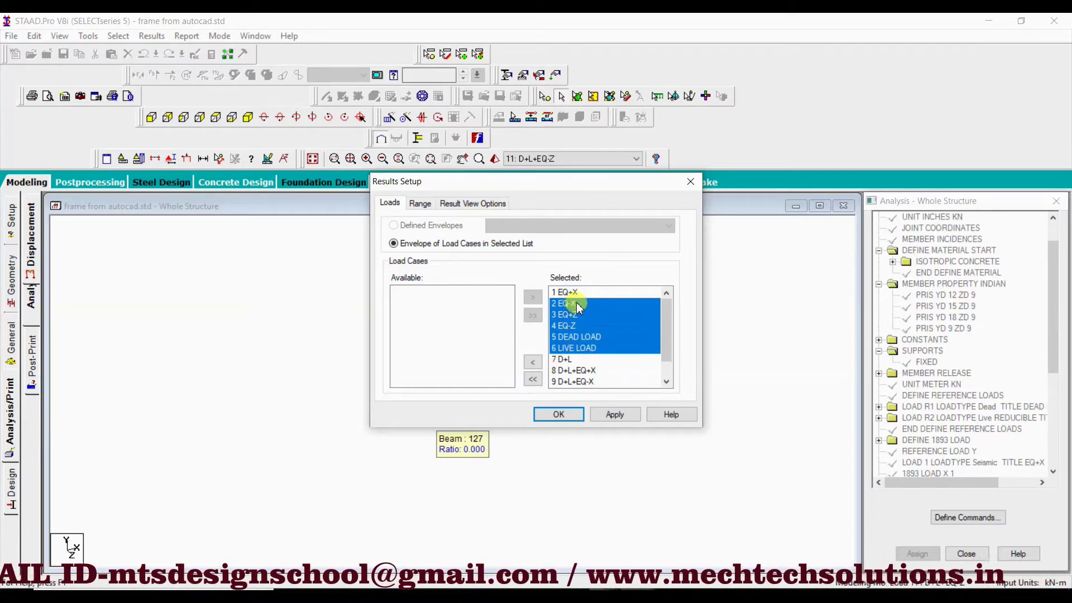
left_click(538, 365)
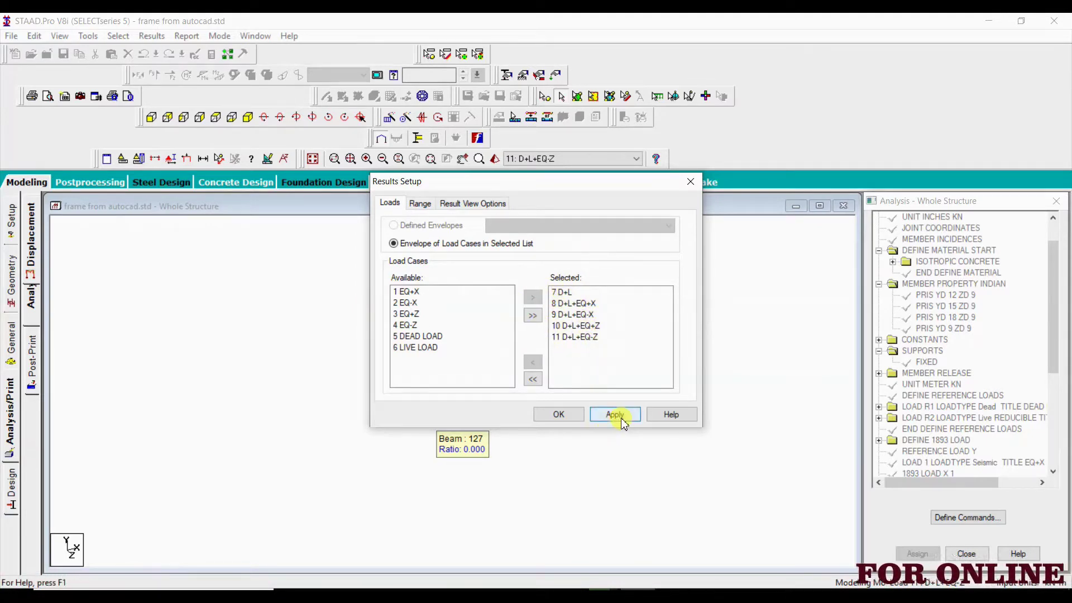
left_click(563, 420)
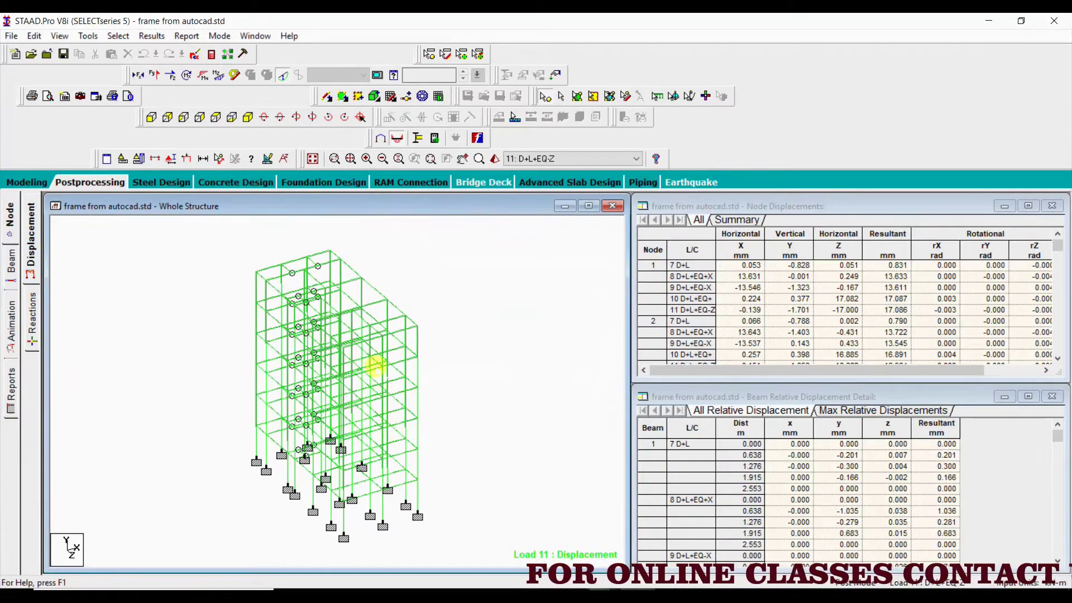
Review corner node 166's displacements for combinations 8, 9, 10 and 11 D+L+EQ-Z.
left_click(17, 184)
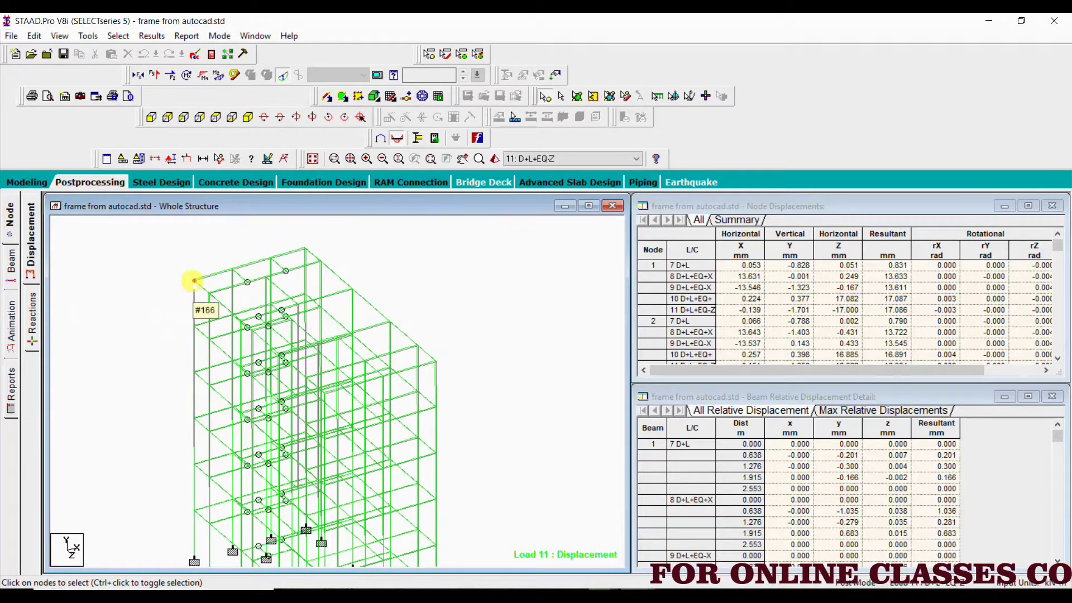
left_click(194, 281)
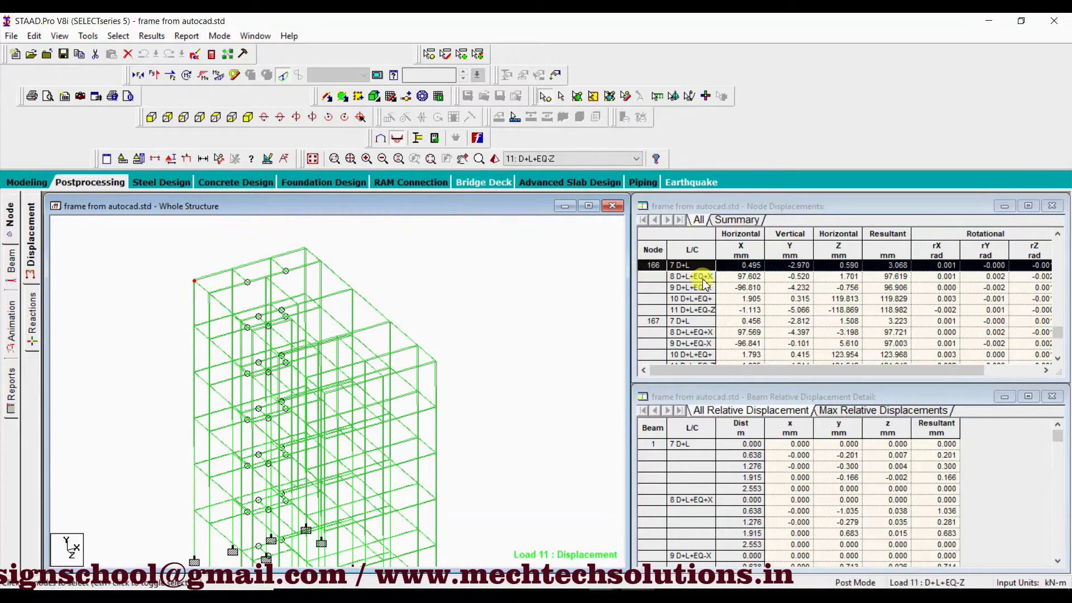
left_click(646, 277)
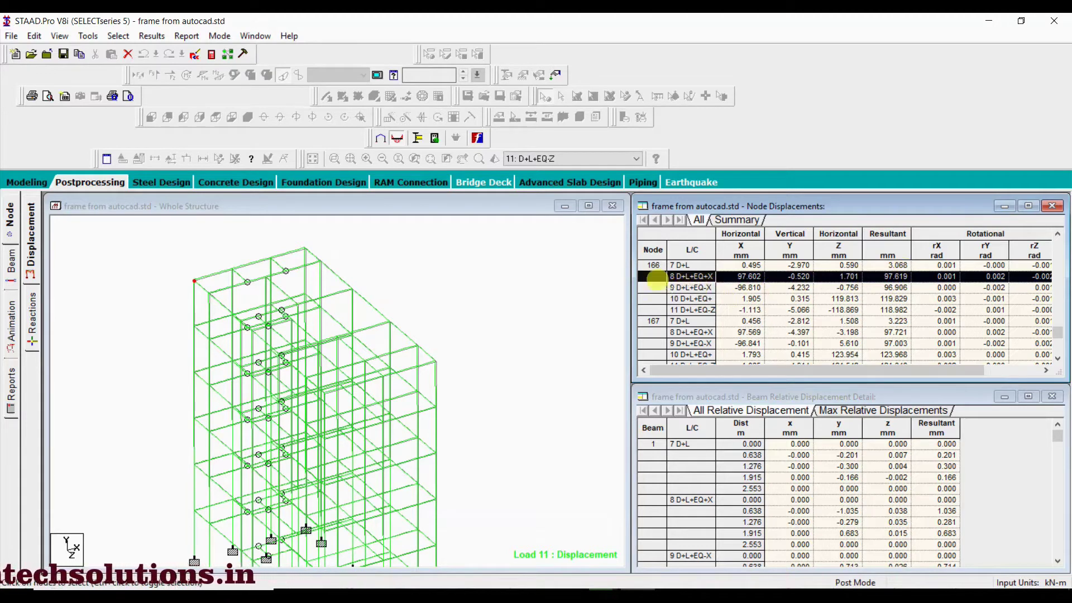
left_click(659, 288)
left_click(193, 278)
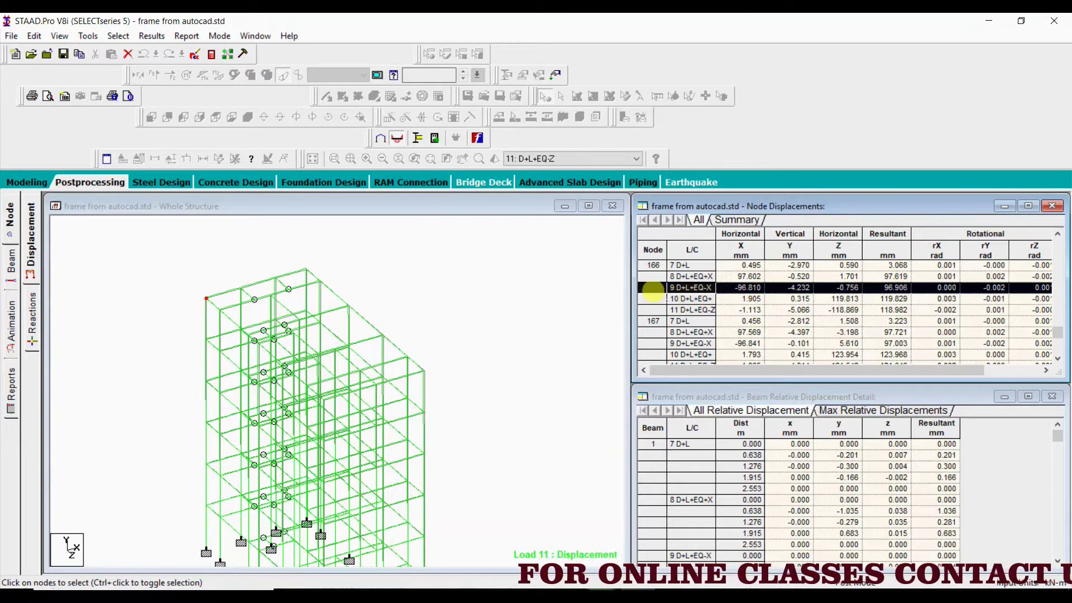
left_click(652, 299)
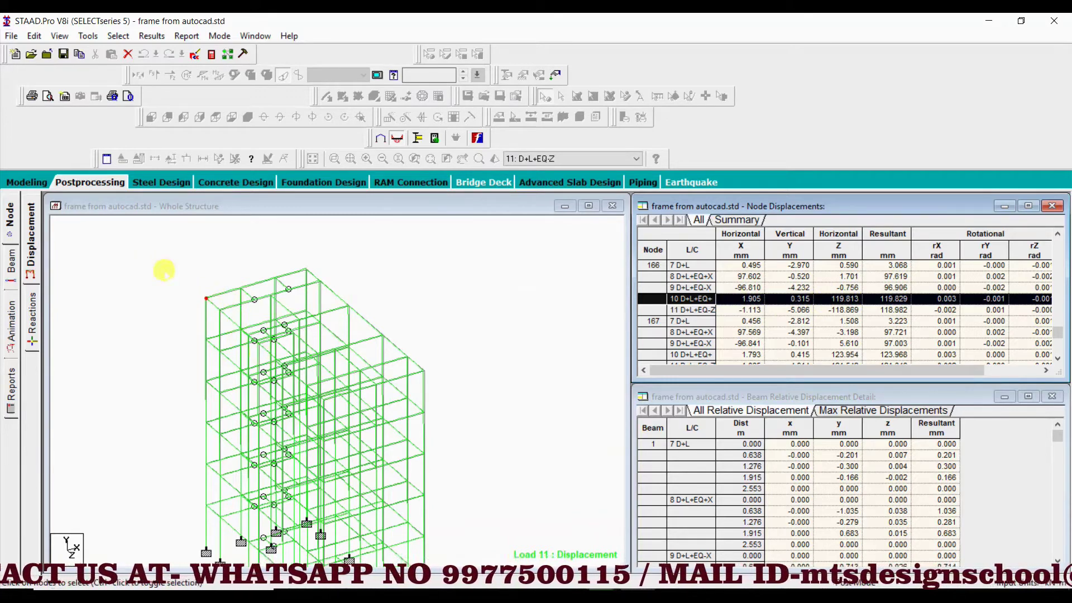
left_click(885, 309)
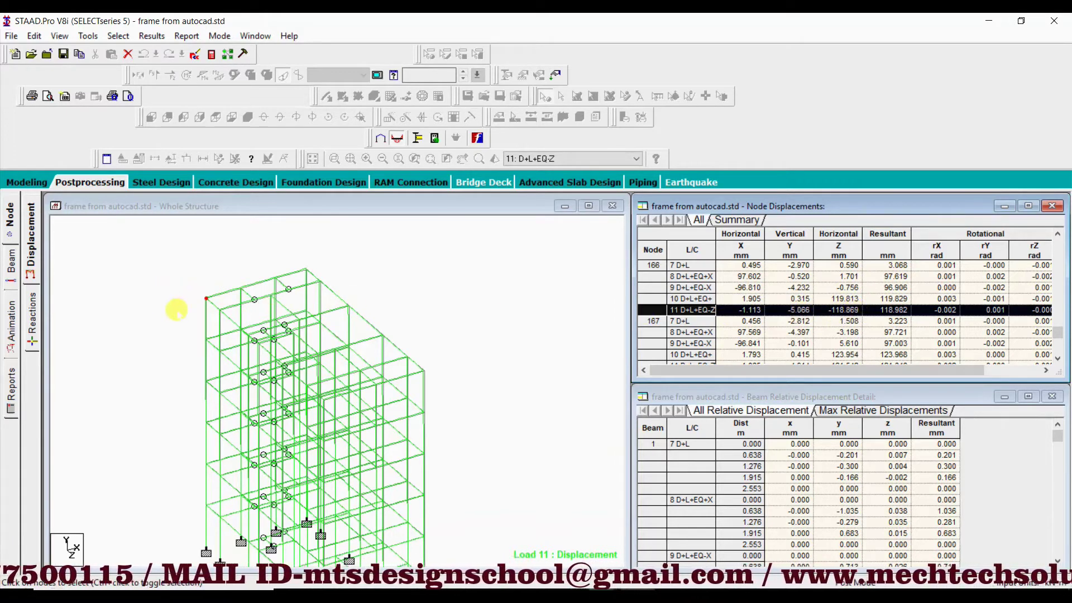
Select successive roof nodes along the edge, ending at node 171, to list their displacements.
left_click(276, 278)
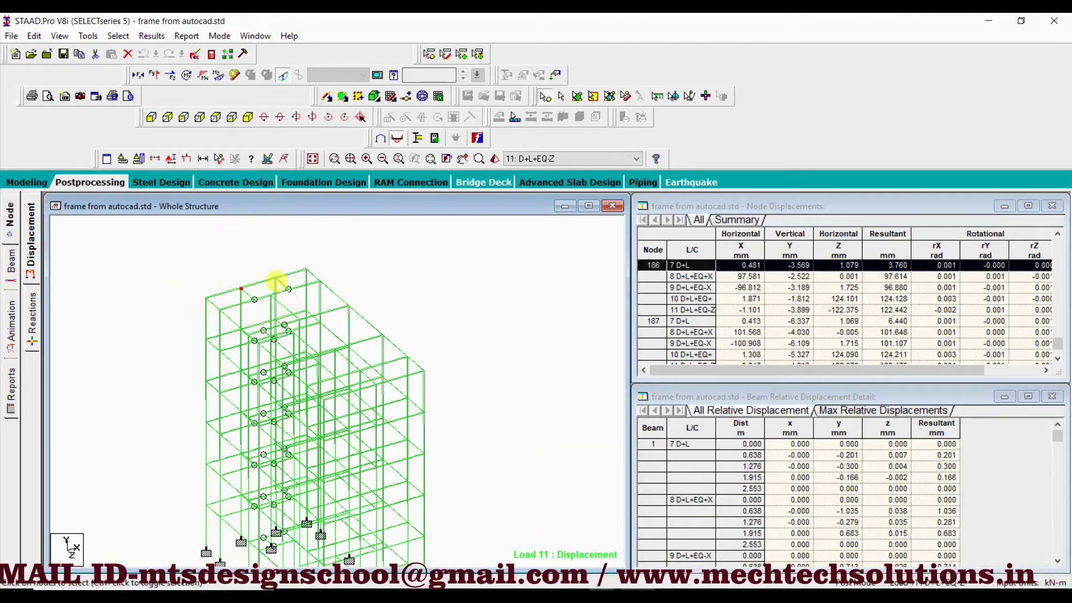
left_click(321, 280)
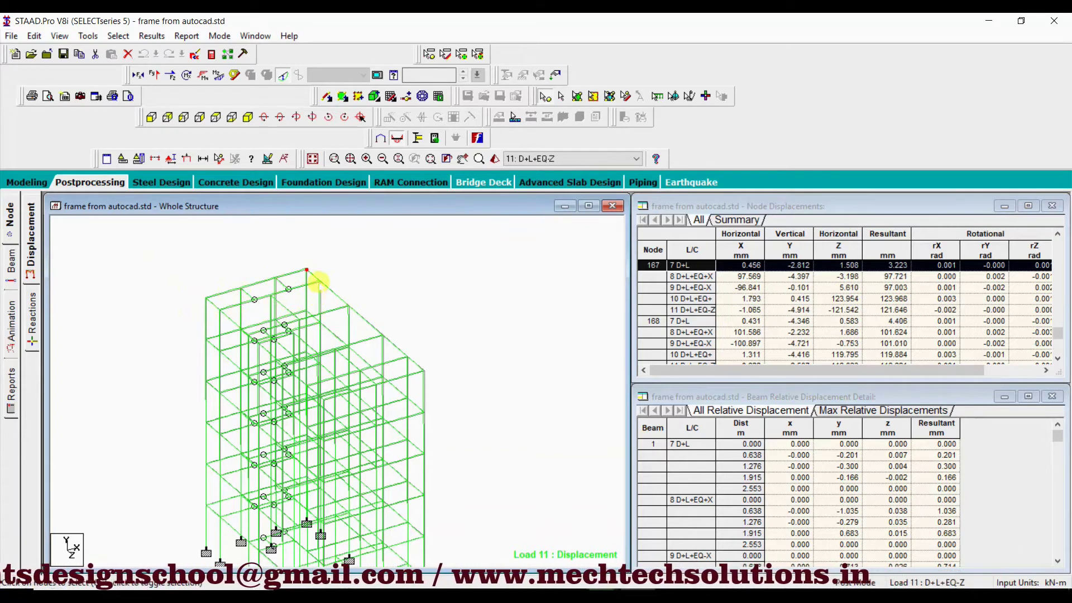
left_click(349, 306)
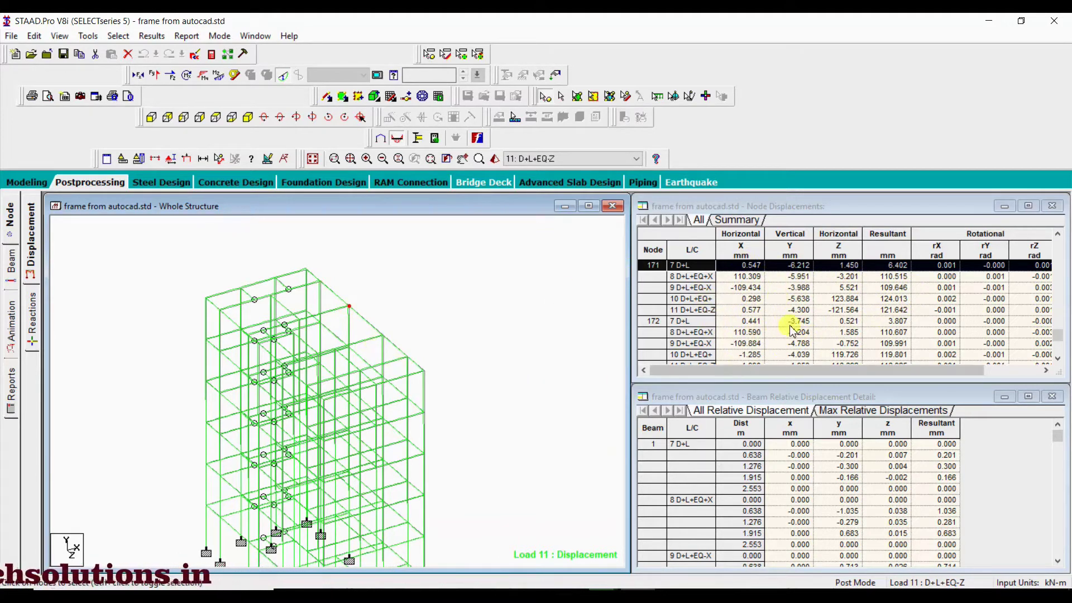
scroll(355, 313, "up", 2)
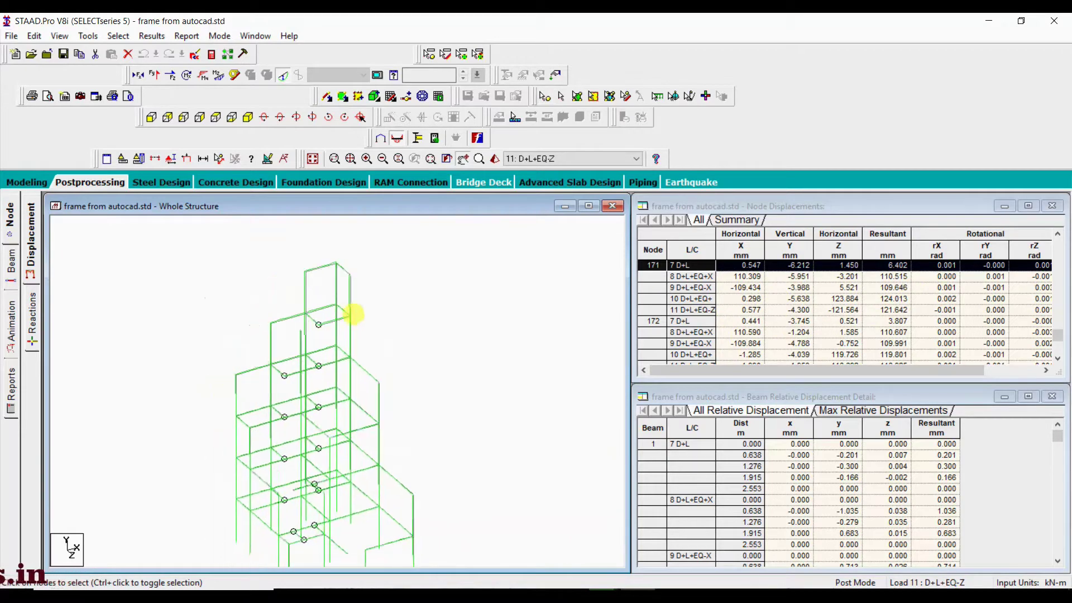
scroll(442, 353, "up", 3)
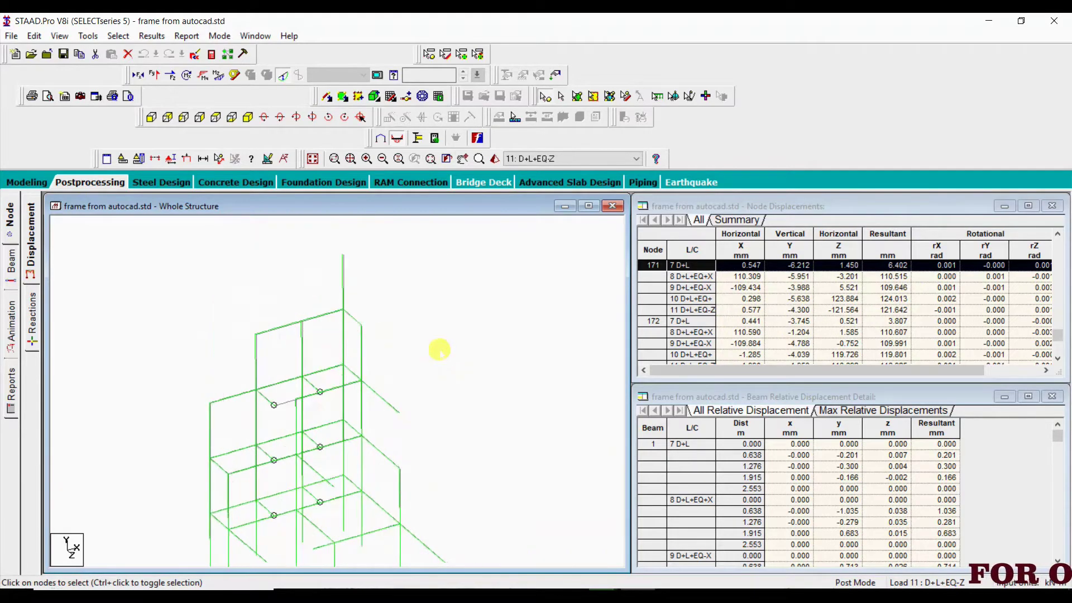
scroll(354, 445, "up", 2)
scroll(363, 435, "up", 2)
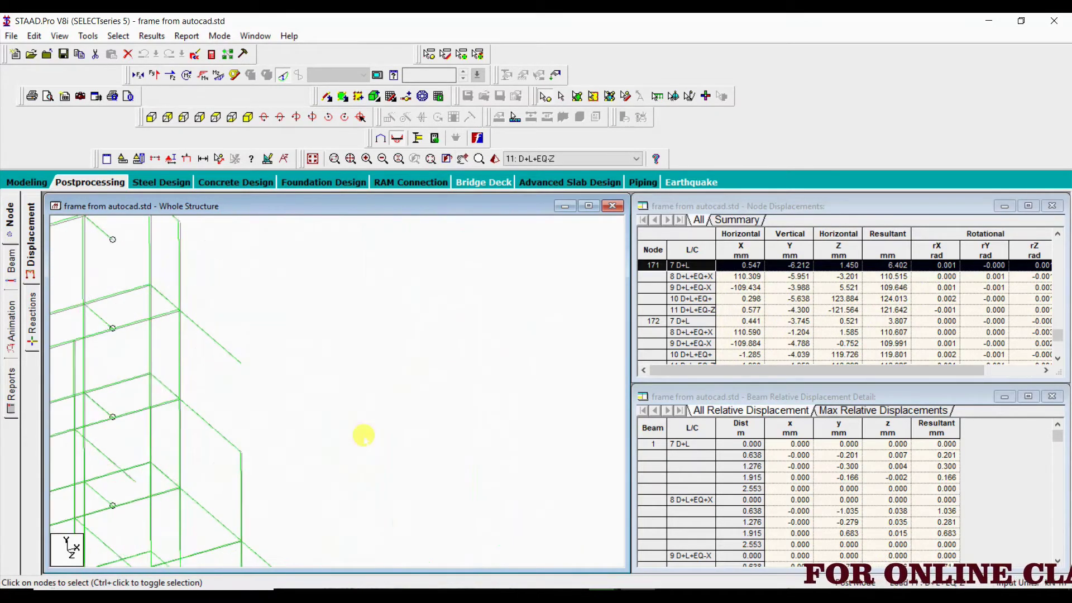
scroll(362, 436, "up", 2)
scroll(443, 352, "up", 2)
scroll(363, 441, "up", 2)
scroll(394, 412, "up", 2)
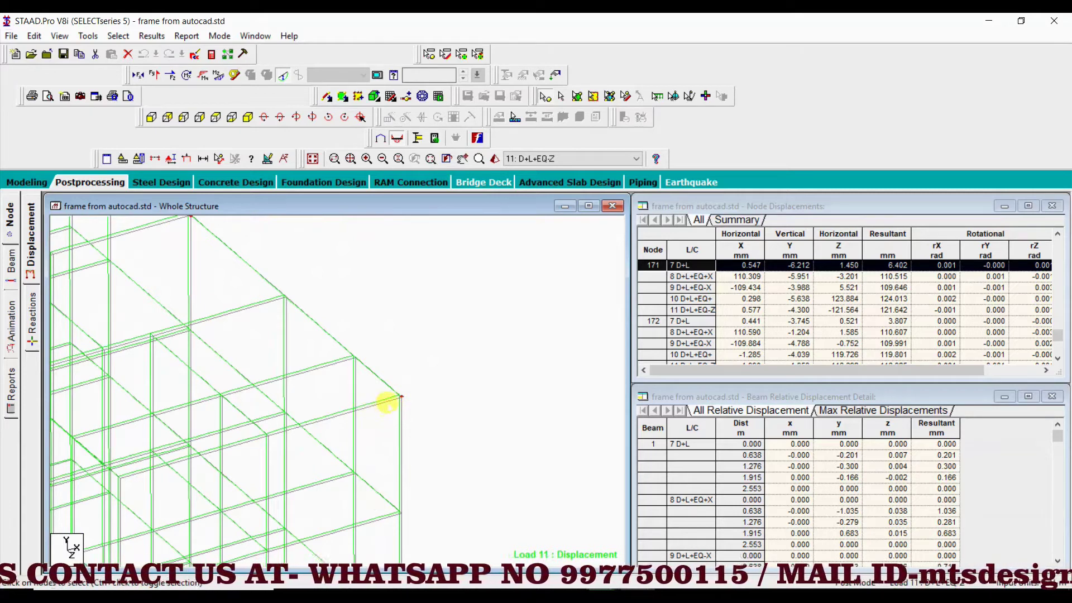
scroll(382, 404, "up", 2)
scroll(378, 407, "up", 2)
scroll(391, 391, "up", 2)
scroll(363, 402, "up", 2)
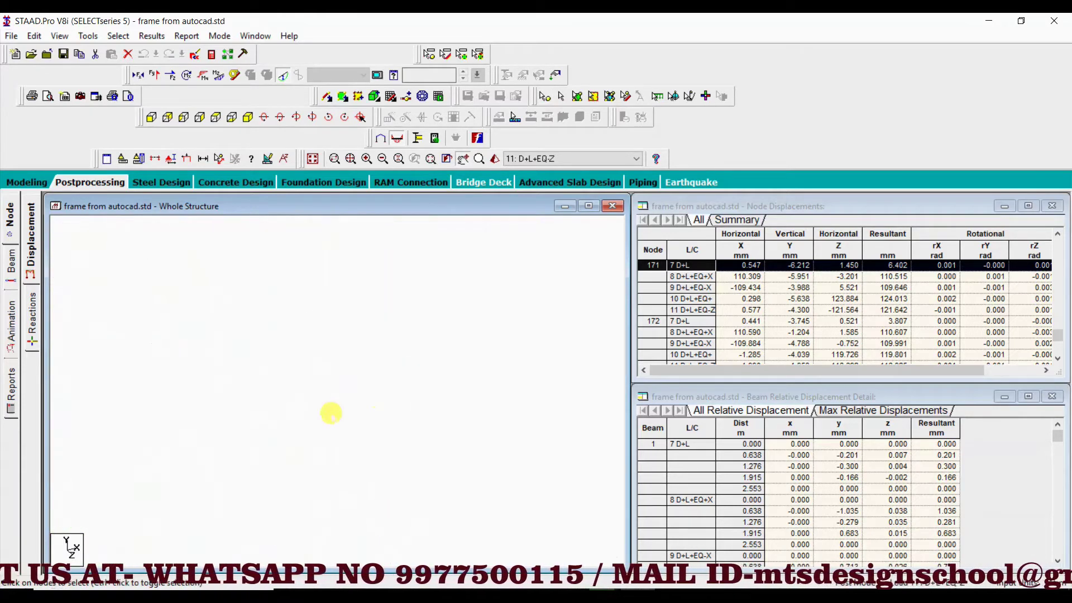
scroll(331, 413, "down", 2)
scroll(364, 395, "down", 2)
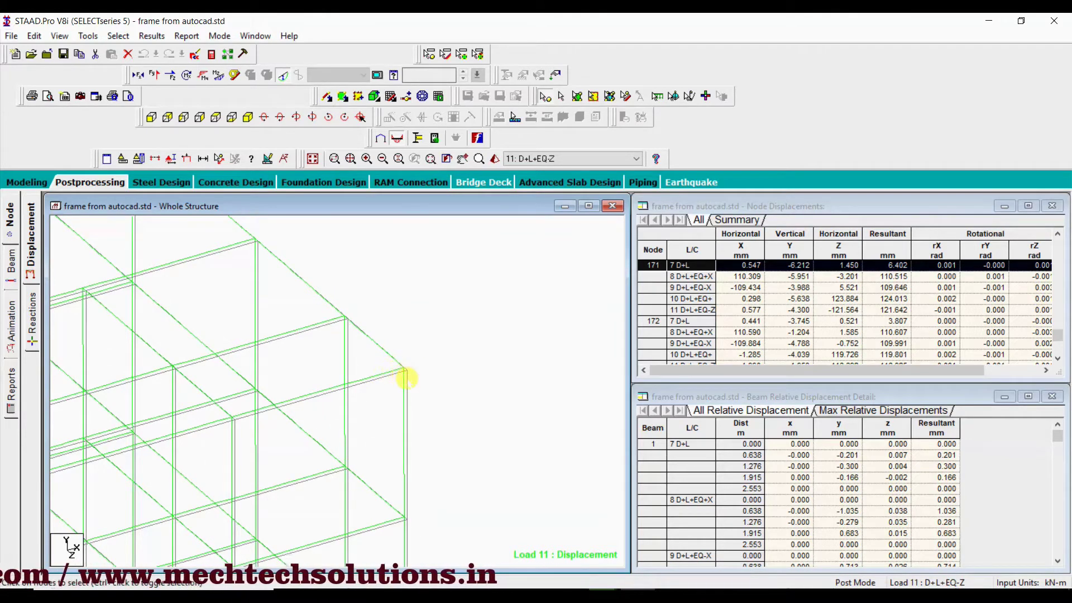
scroll(447, 400, "up", 3)
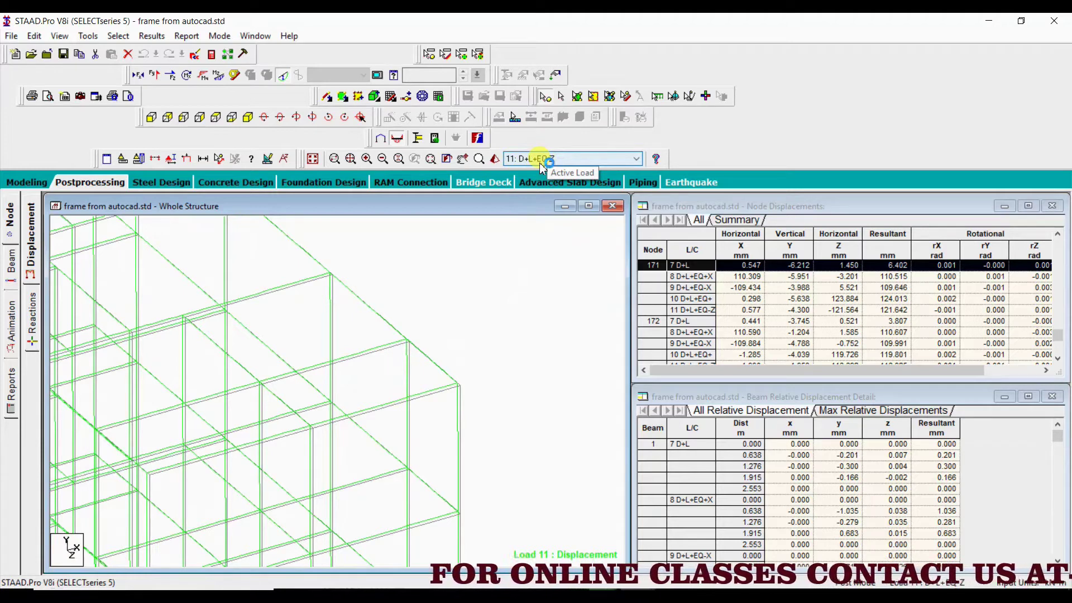
Display load combination 8 D+L+EQ+X and zoom out to see the whole frame.
left_click(570, 159)
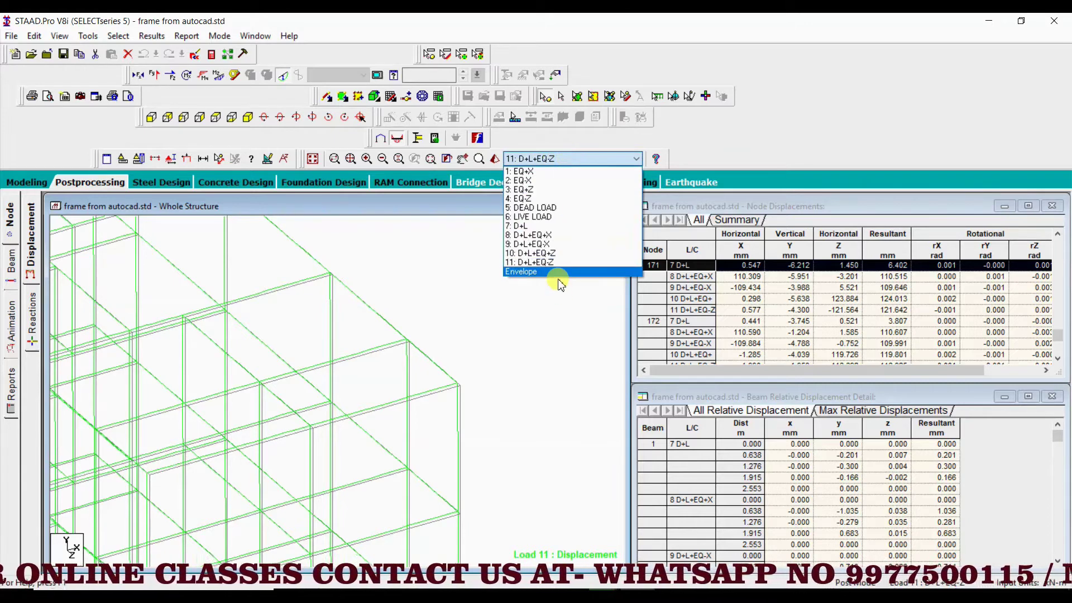
left_click(569, 239)
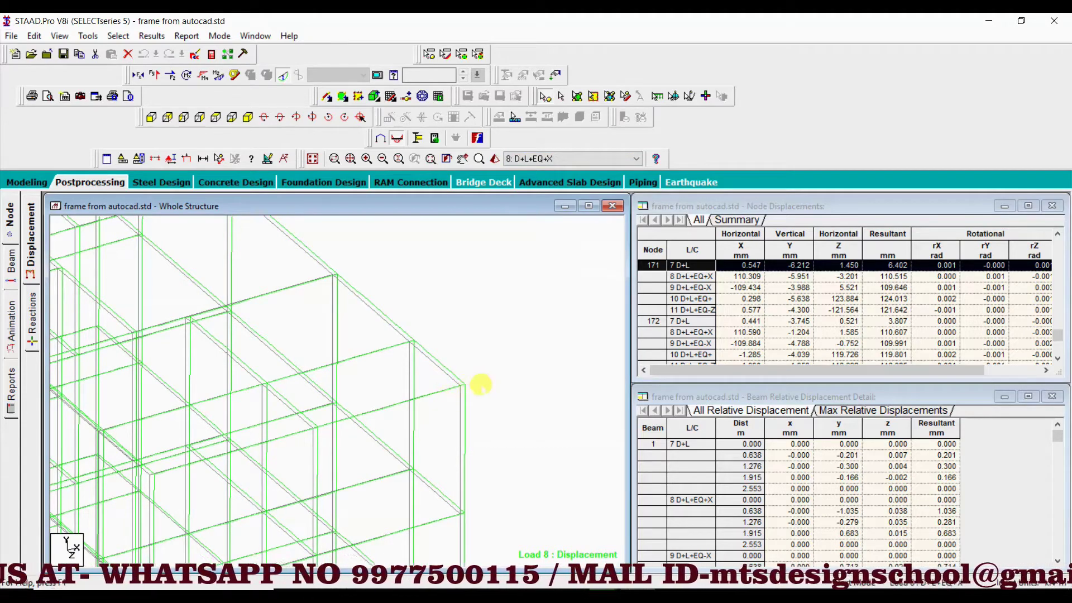
scroll(480, 383, "up", 2)
scroll(483, 383, "down", 2)
scroll(546, 314, "up", 2)
scroll(442, 371, "down", 3)
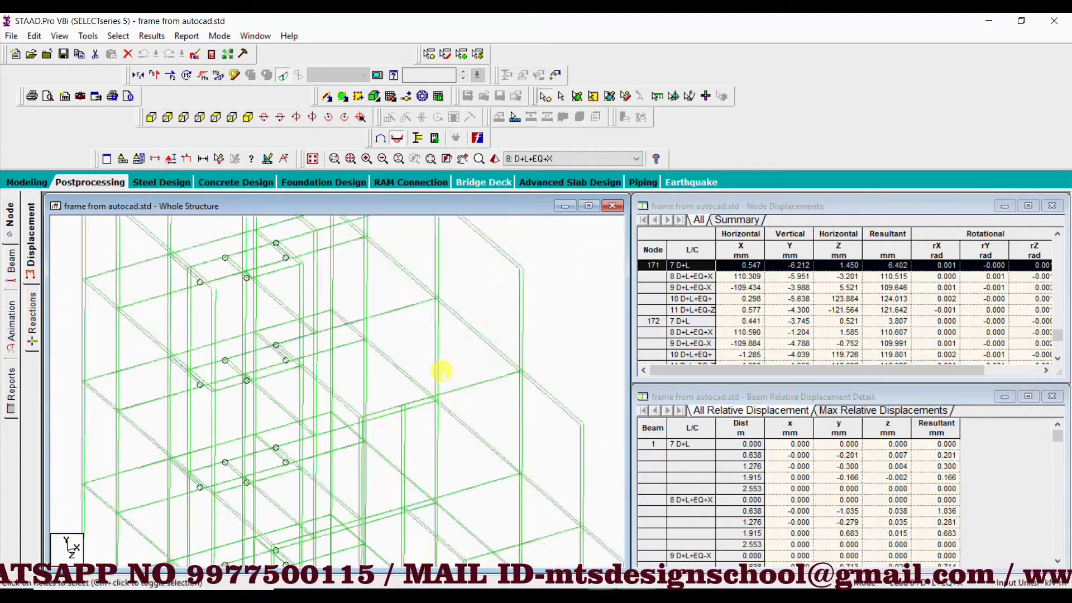
scroll(407, 391, "down", 3)
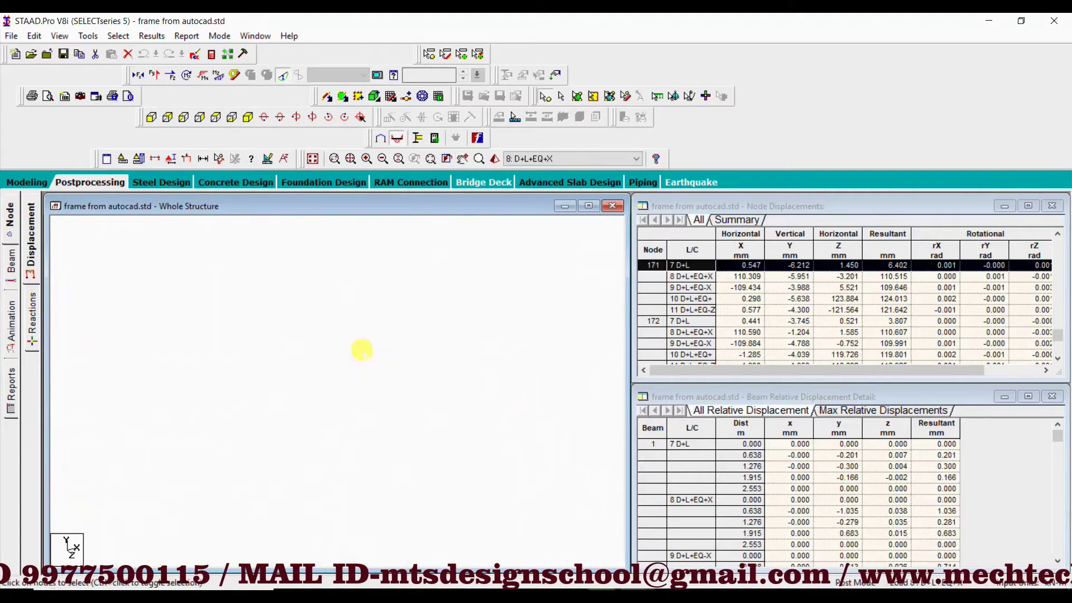
scroll(414, 383, "down", 2)
scroll(390, 412, "down", 2)
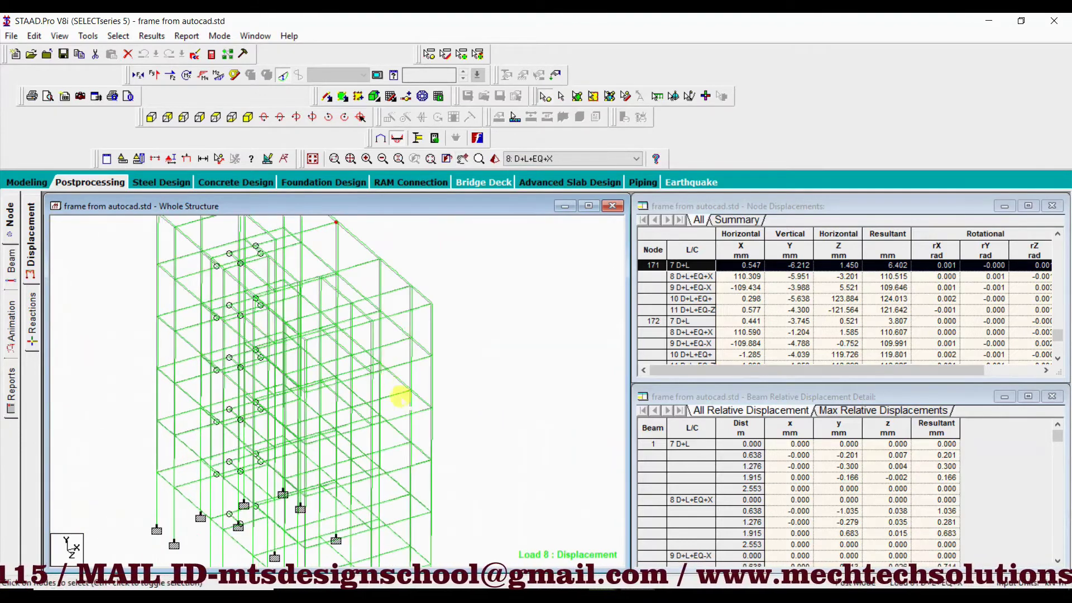
scroll(396, 405, "down", 1)
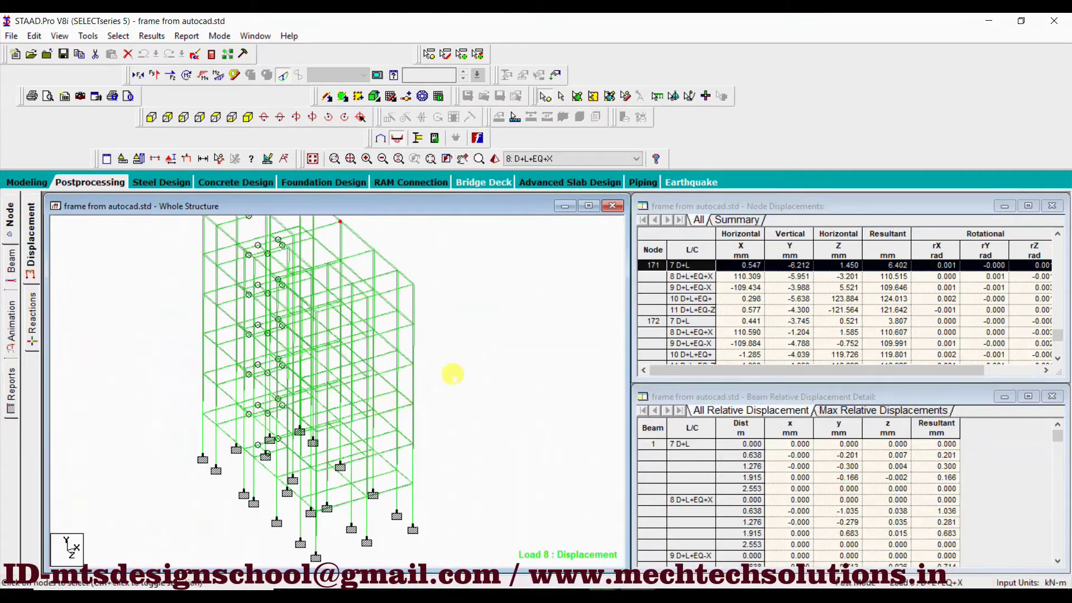
scroll(504, 367, "down", 2)
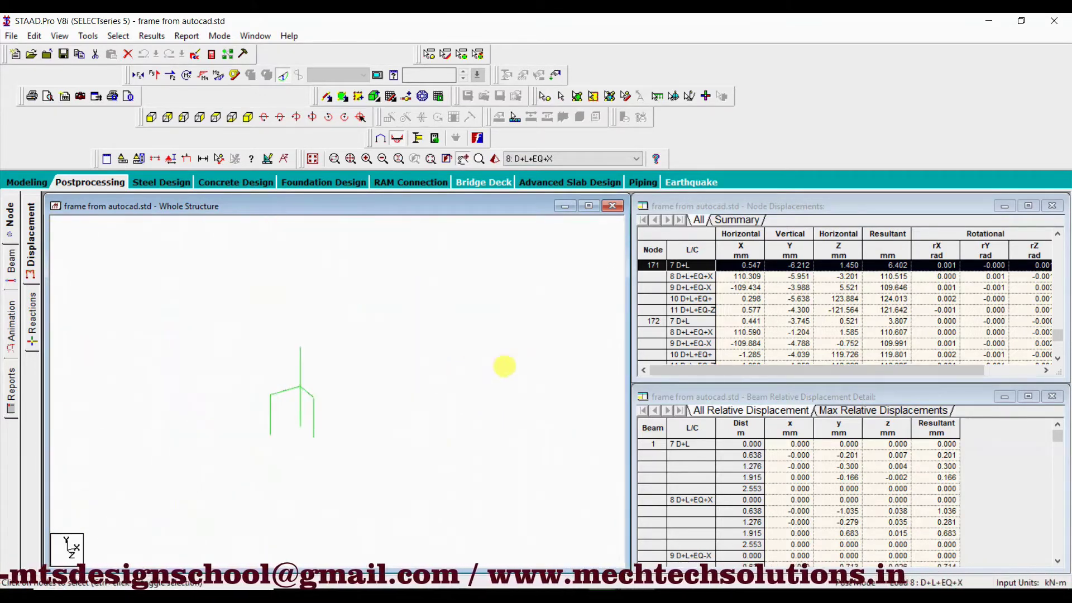
Check node 171's combination 8 and 9 rows, then list displacements for nodes 175, 177, 179 and 152.
left_click(691, 277)
left_click(677, 291)
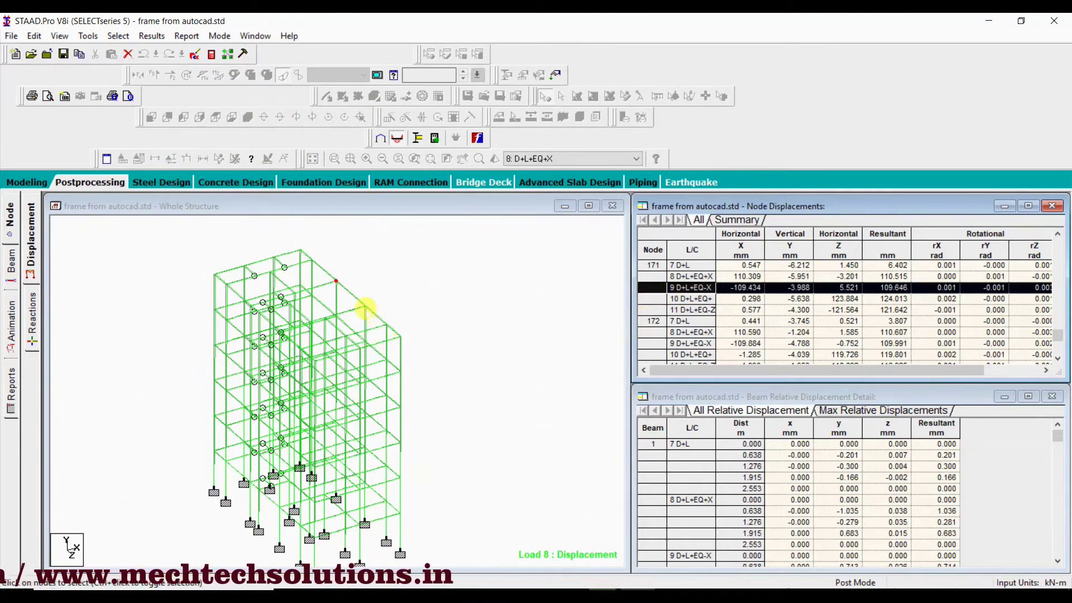
left_click(364, 306)
left_click(385, 325)
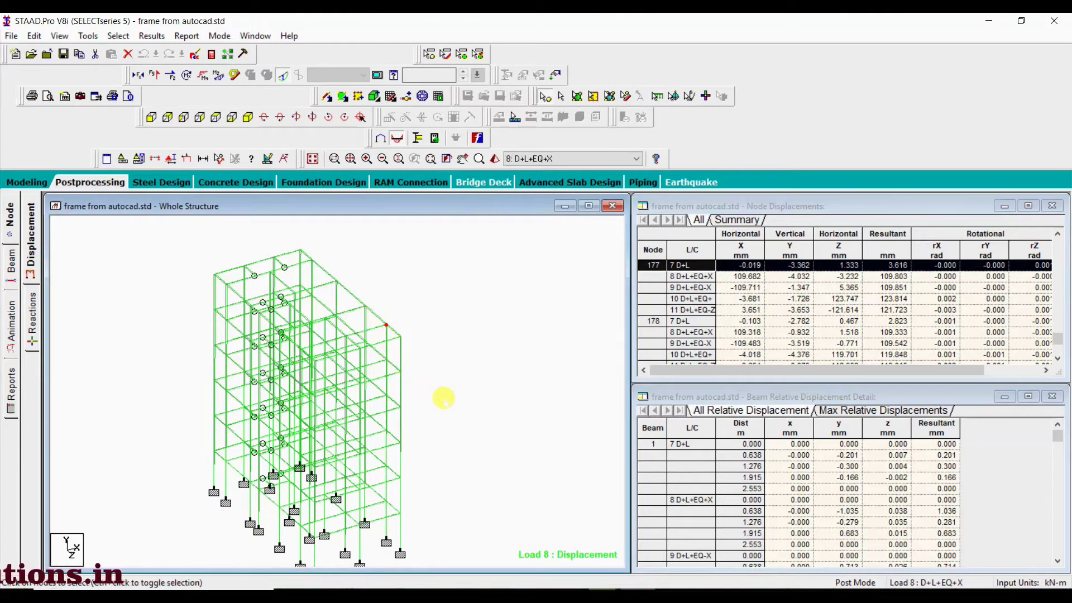
middle_click_drag(407, 408, 411, 382)
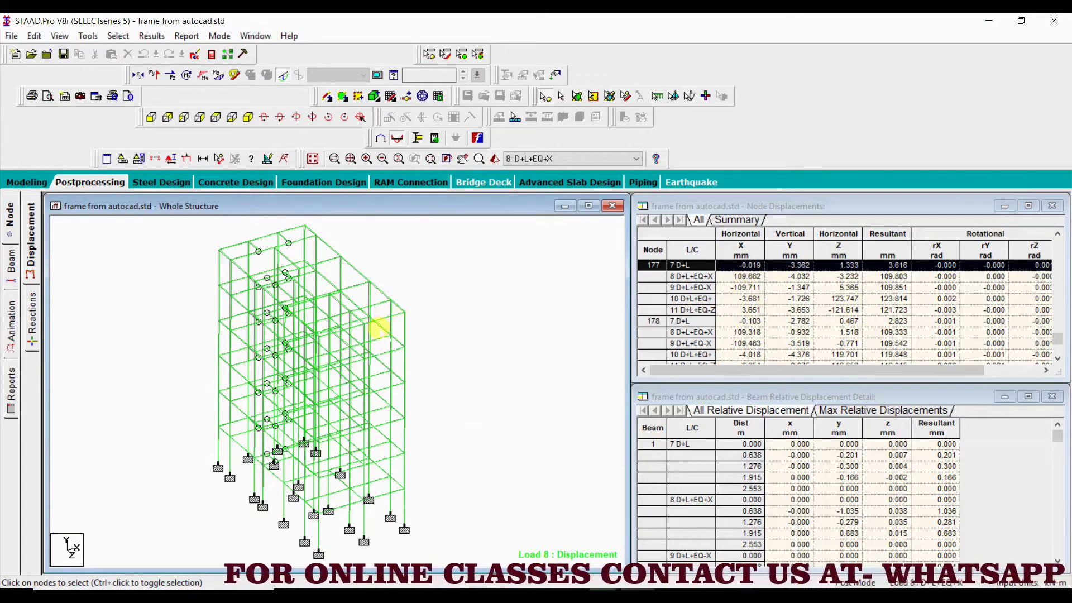
left_click(403, 312)
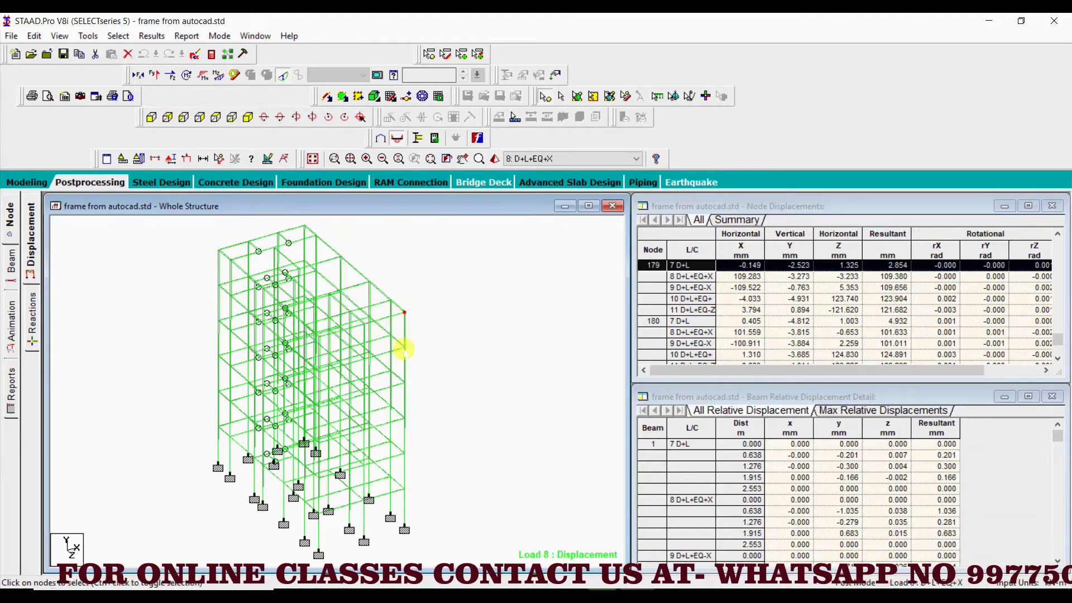
left_click(404, 347)
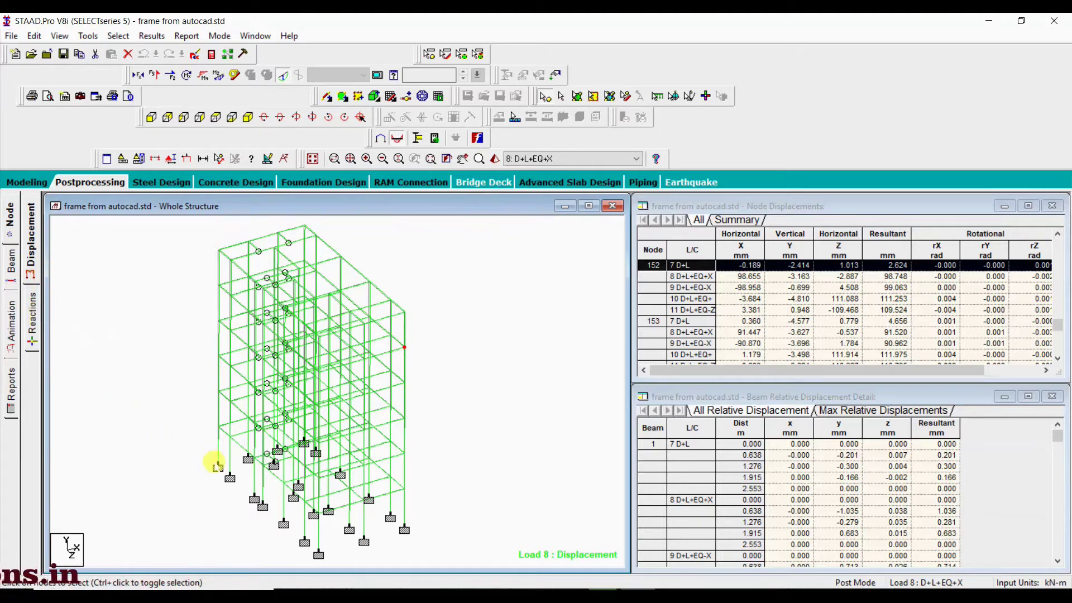
scroll(205, 466, "down", 1)
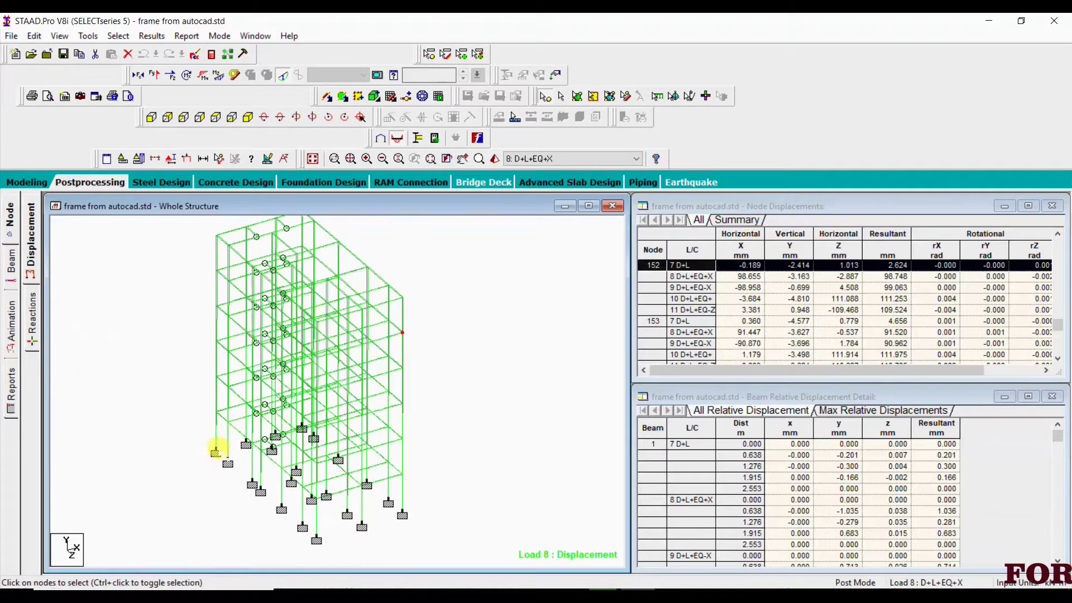
Check displacements at two support nodes, then show the support reaction and statics check results.
left_click(216, 450)
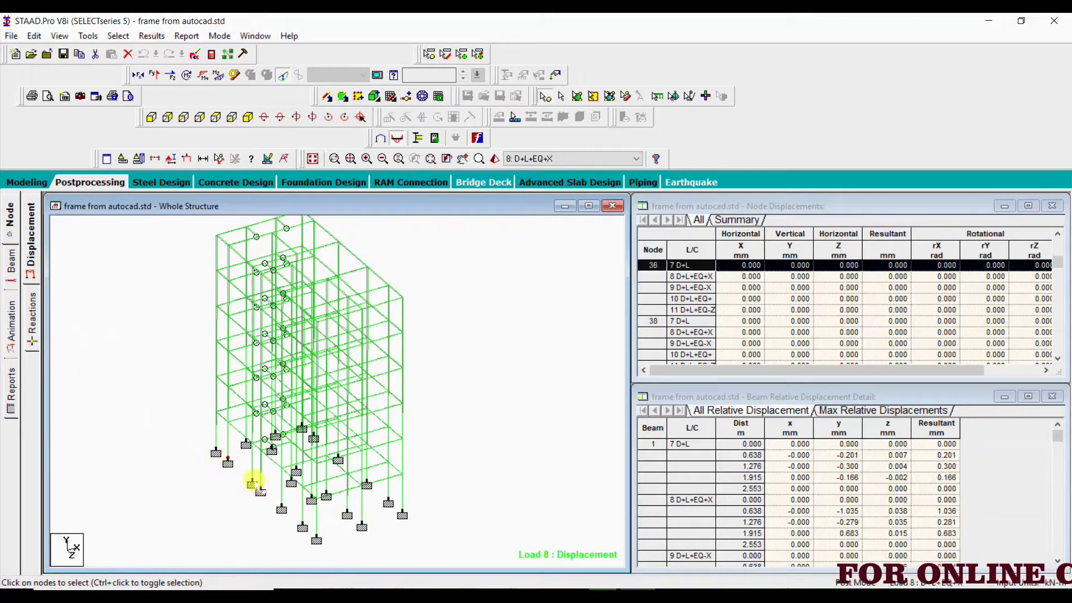
left_click(252, 480)
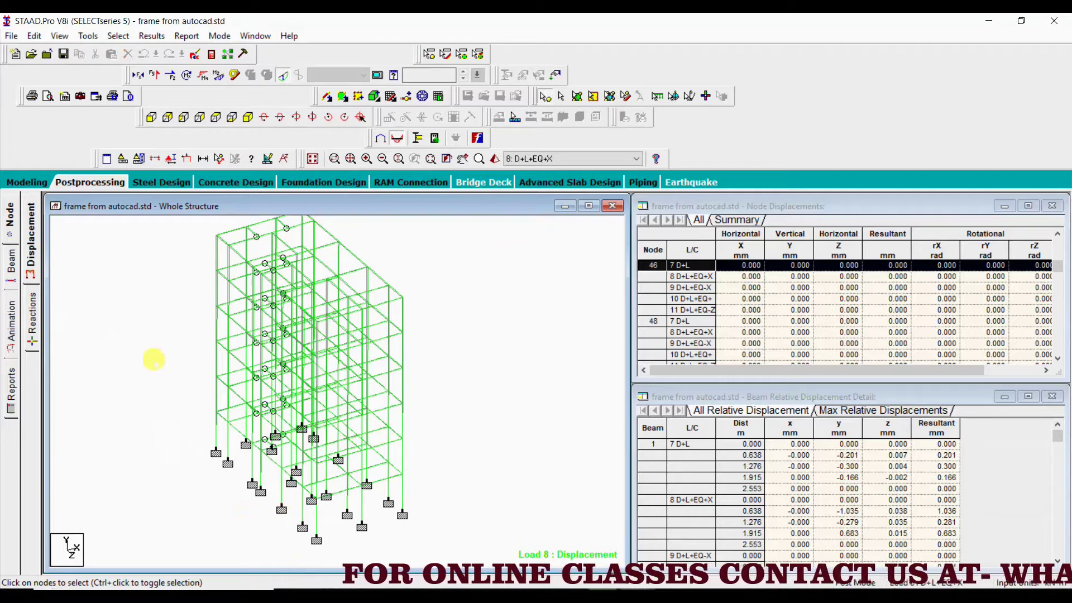
left_click(35, 321)
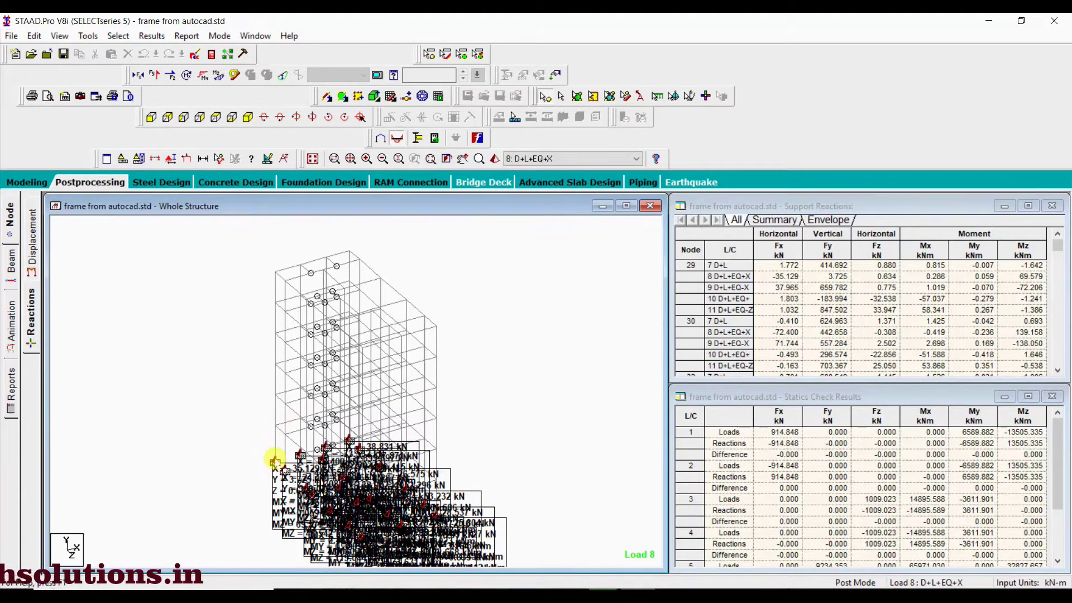
Browse Support Reactions rows for nodes 29 and 30, including node 30's 8 and 9 load rows.
left_click(274, 461)
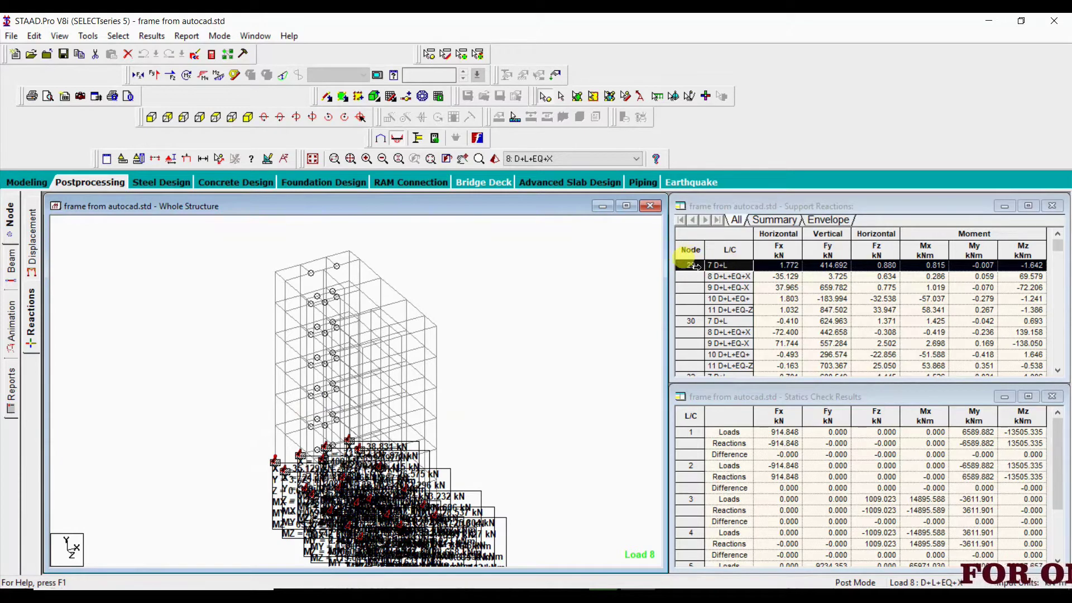
left_click(300, 453)
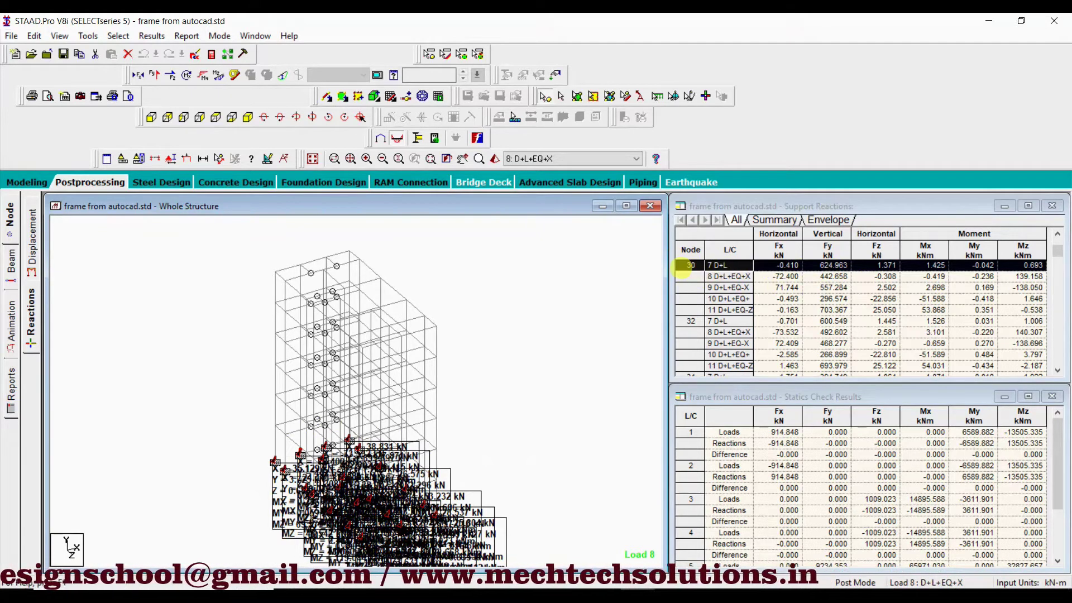
left_click(724, 269)
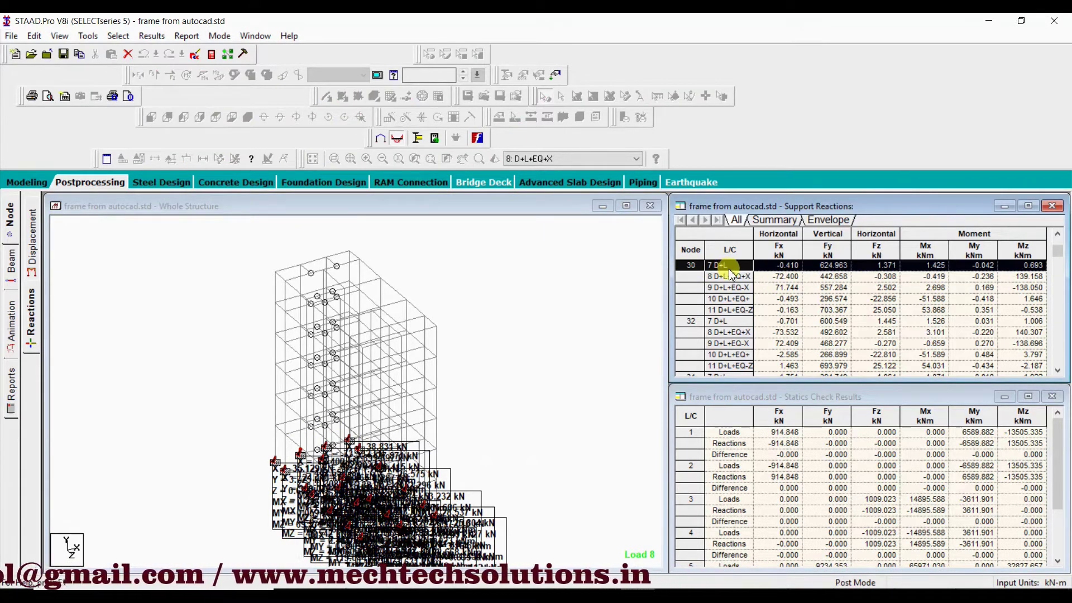
left_click(726, 276)
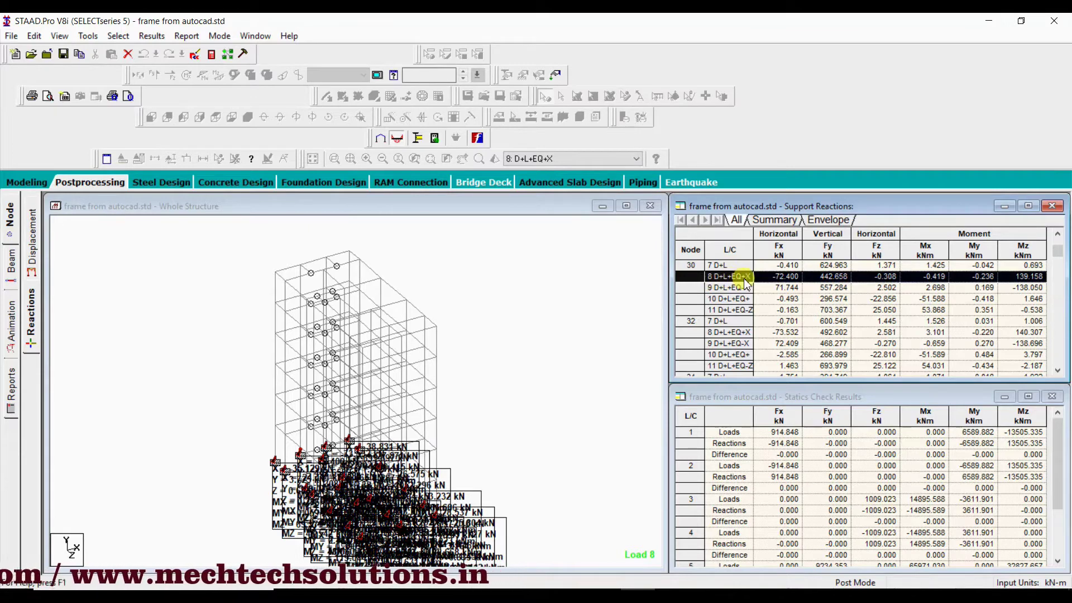
left_click(698, 288)
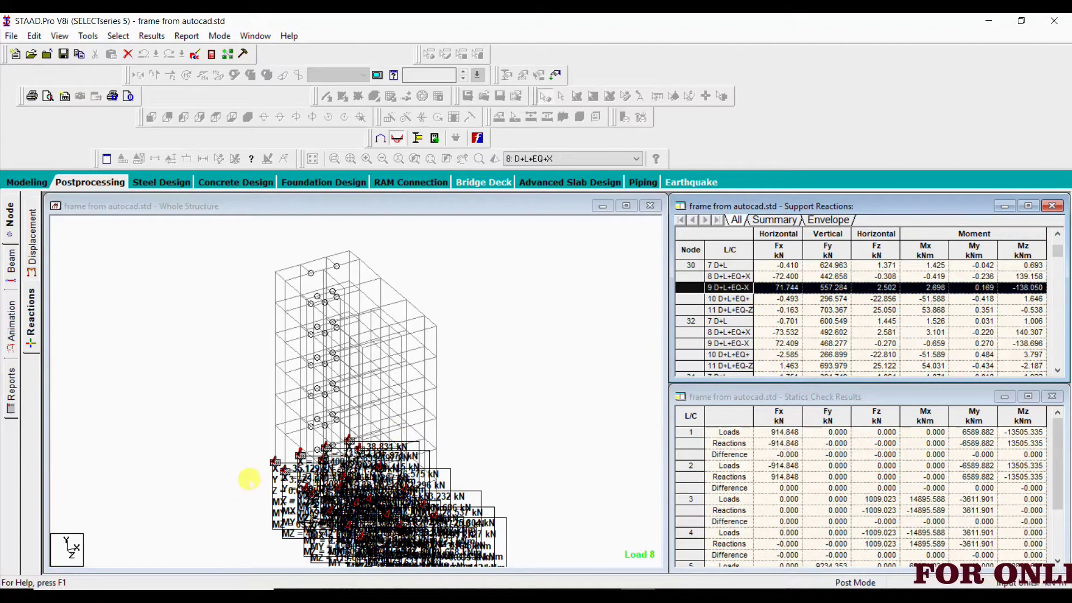
left_click(212, 439)
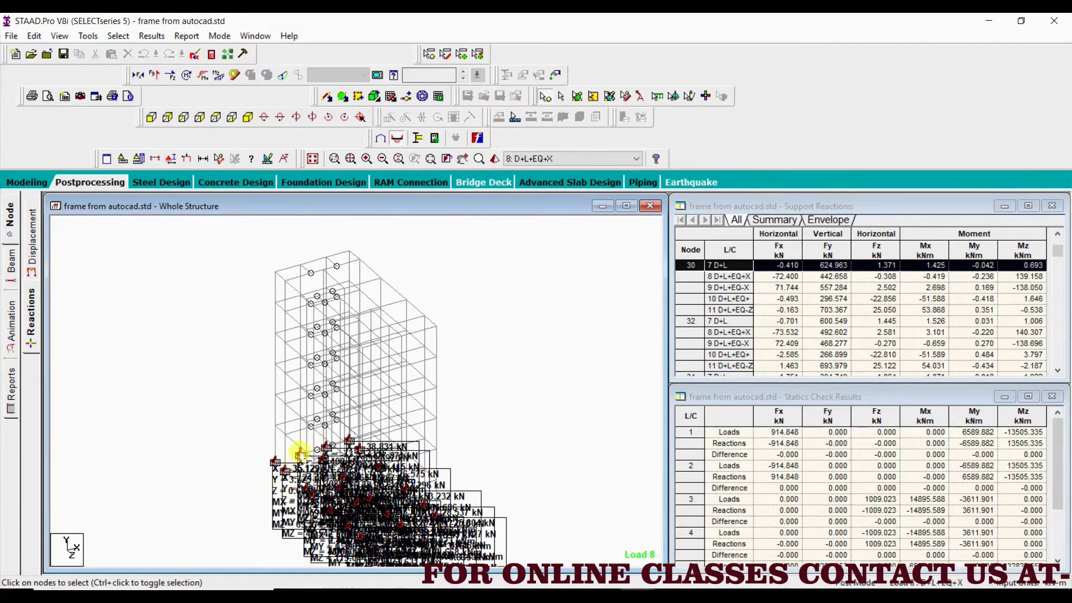
Isolate a base support, restore the whole structure, and list reactions for nodes 45 and 49.
left_click(300, 450)
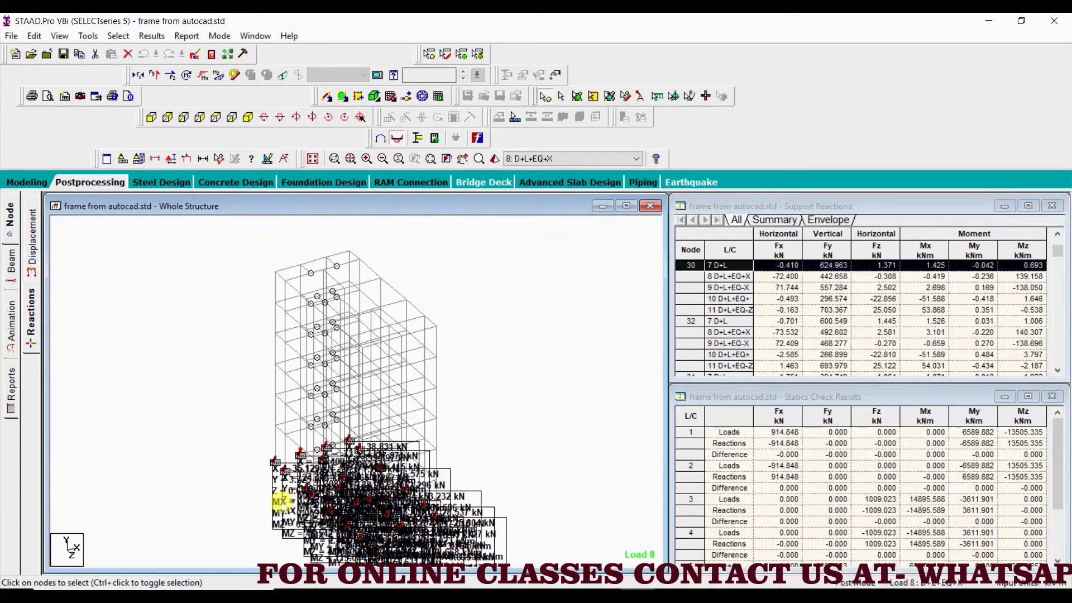
left_click(58, 35)
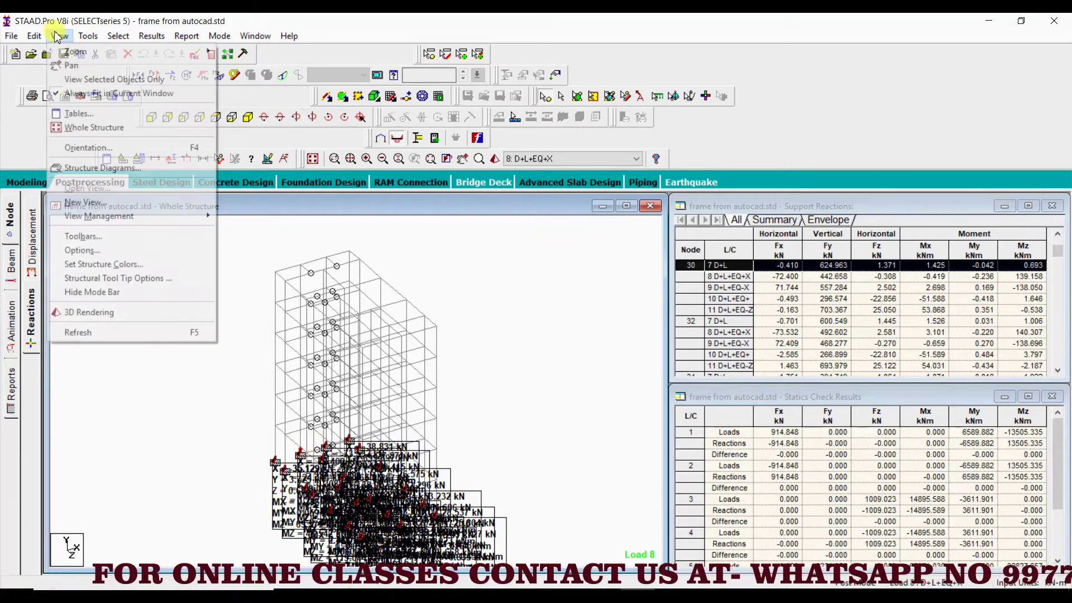
left_click(83, 84)
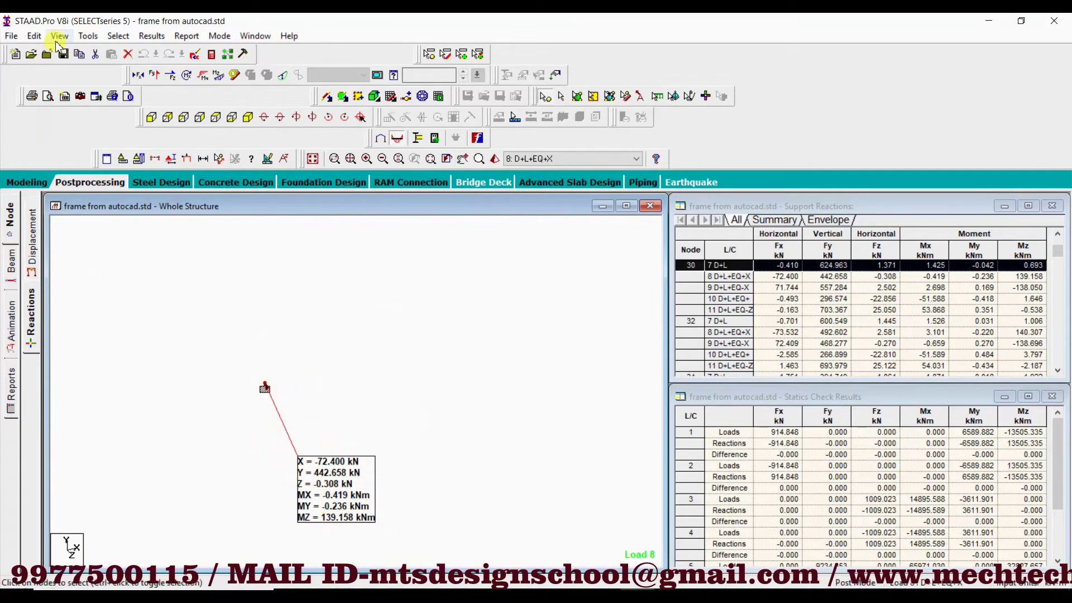
left_click(60, 37)
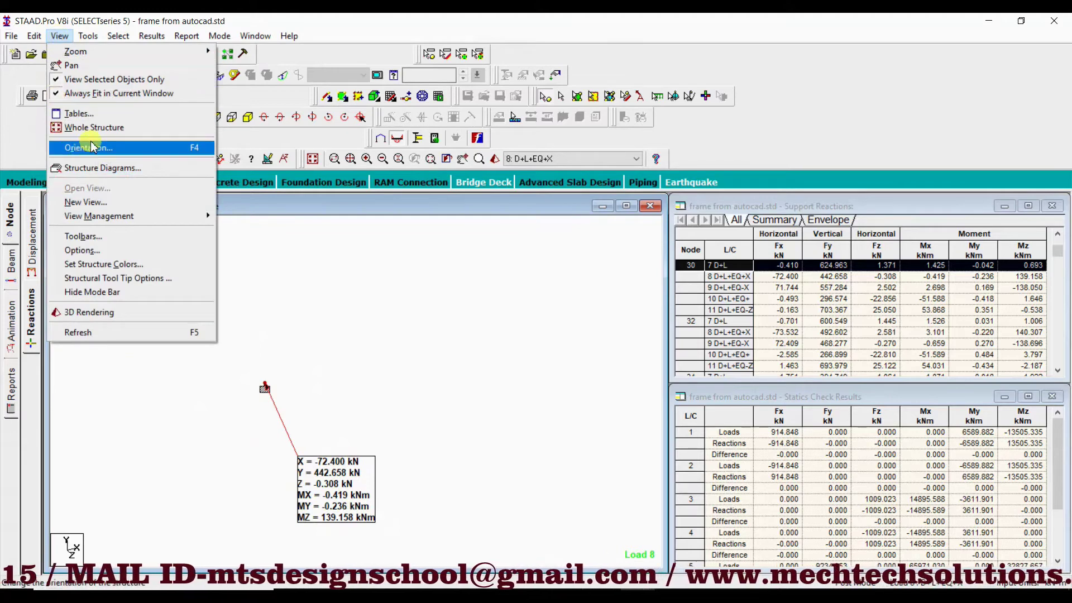
left_click(106, 130)
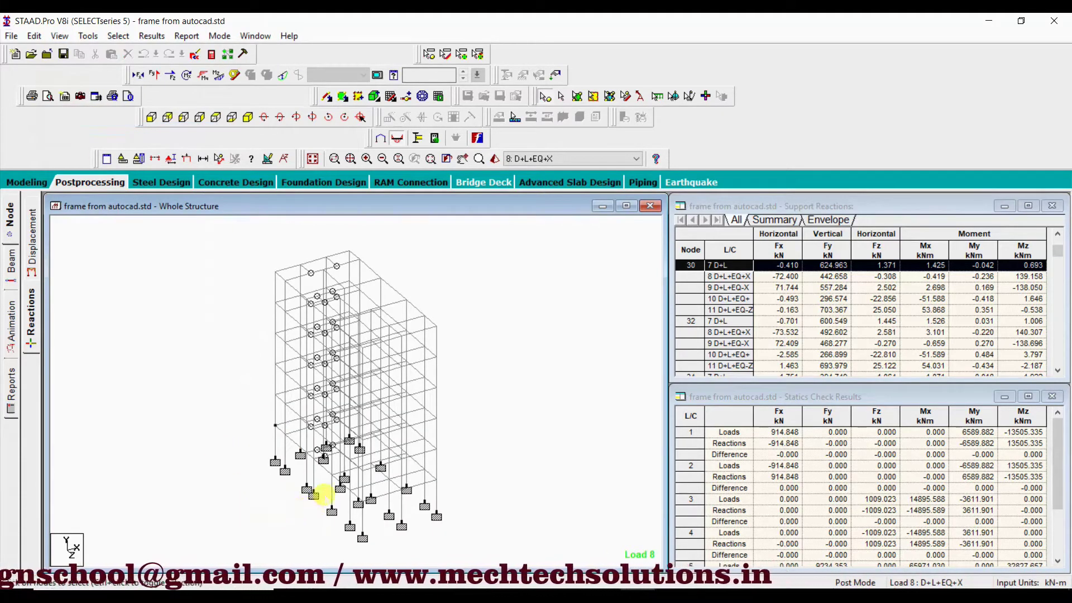
left_click(342, 482)
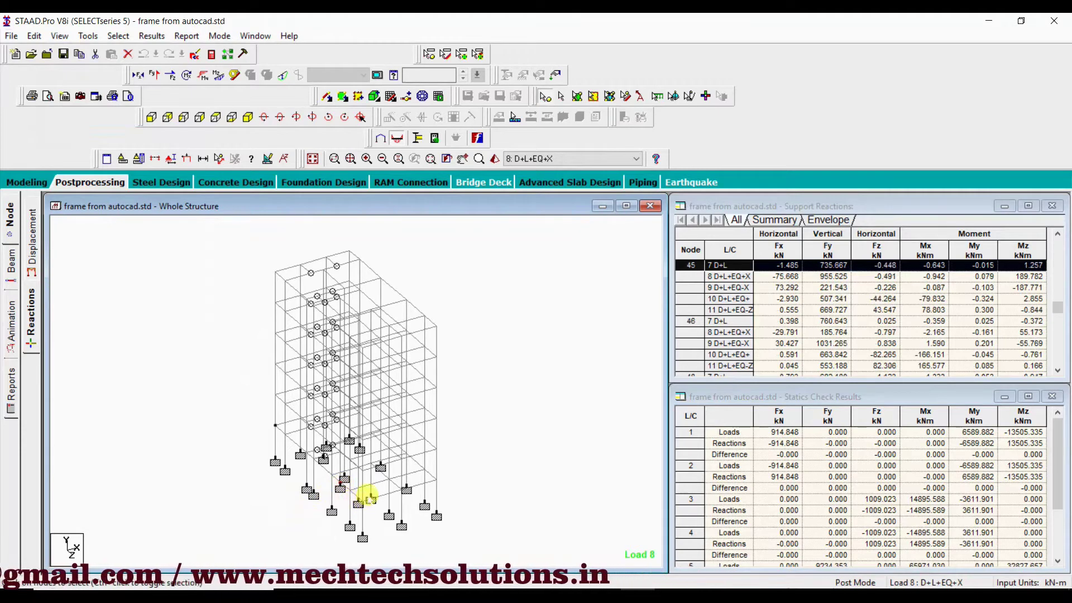
left_click(370, 496)
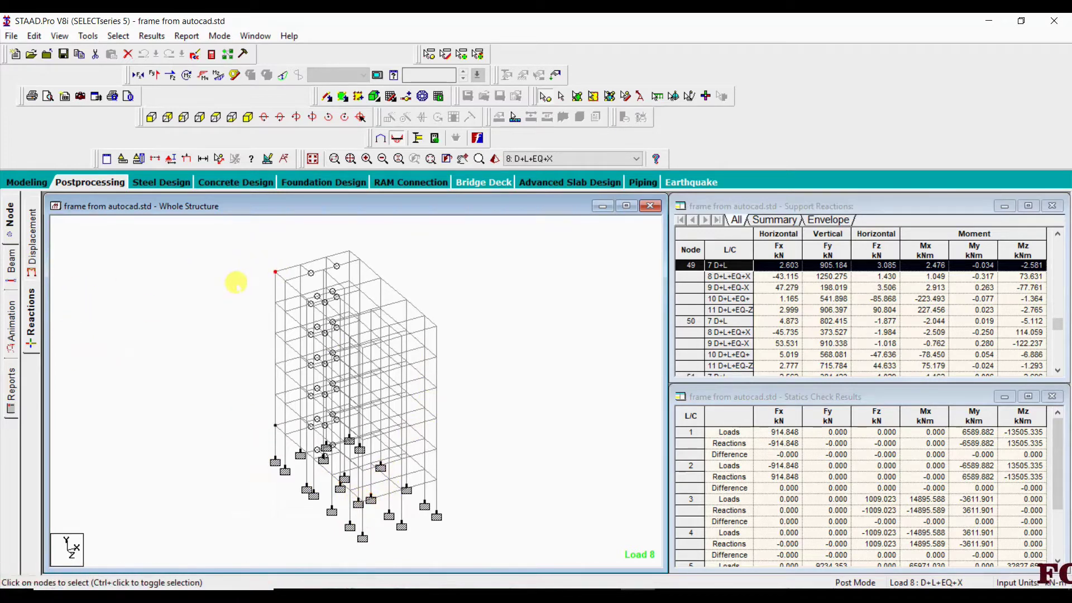
Show load 8 Bending Z diagrams and beam end-force tables, zoomed into the frame.
left_click(12, 268)
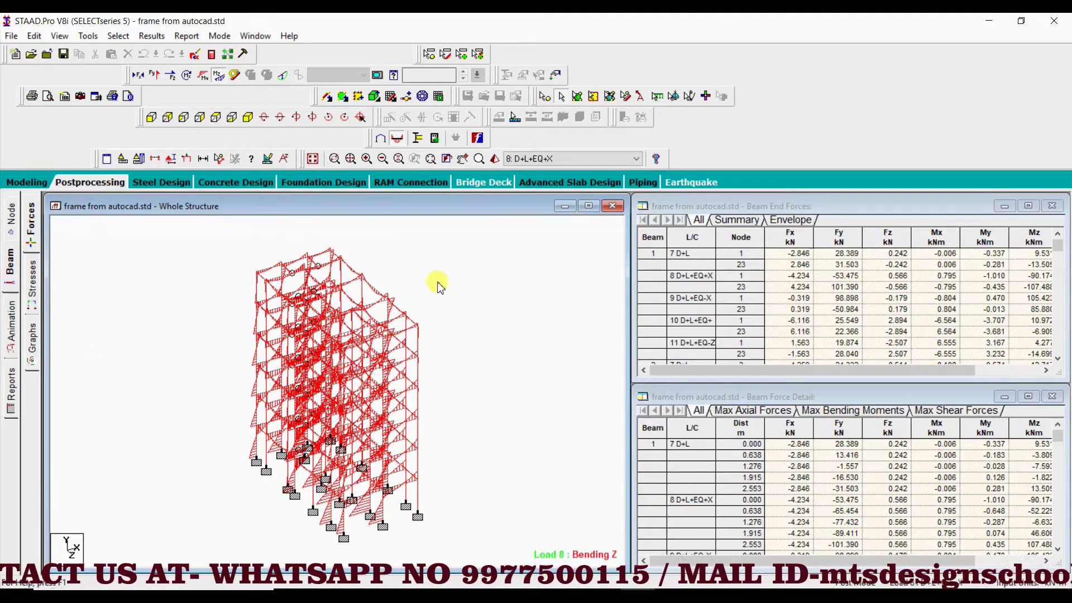
scroll(375, 280, "up", 2)
scroll(319, 301, "up", 1)
scroll(317, 307, "up", 1)
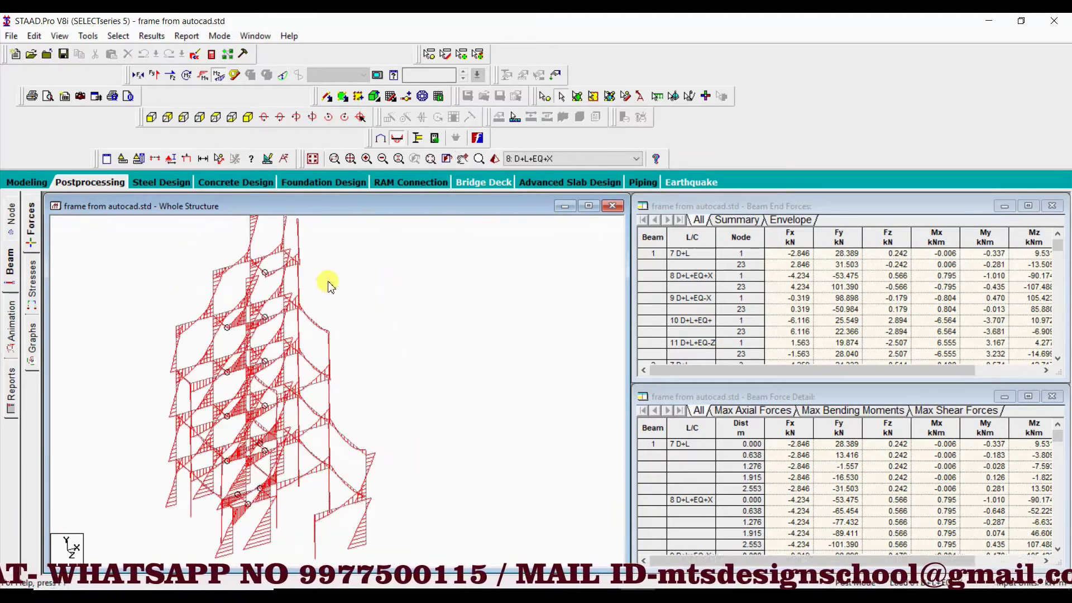
scroll(320, 288, "up", 1)
scroll(350, 332, "up", 1)
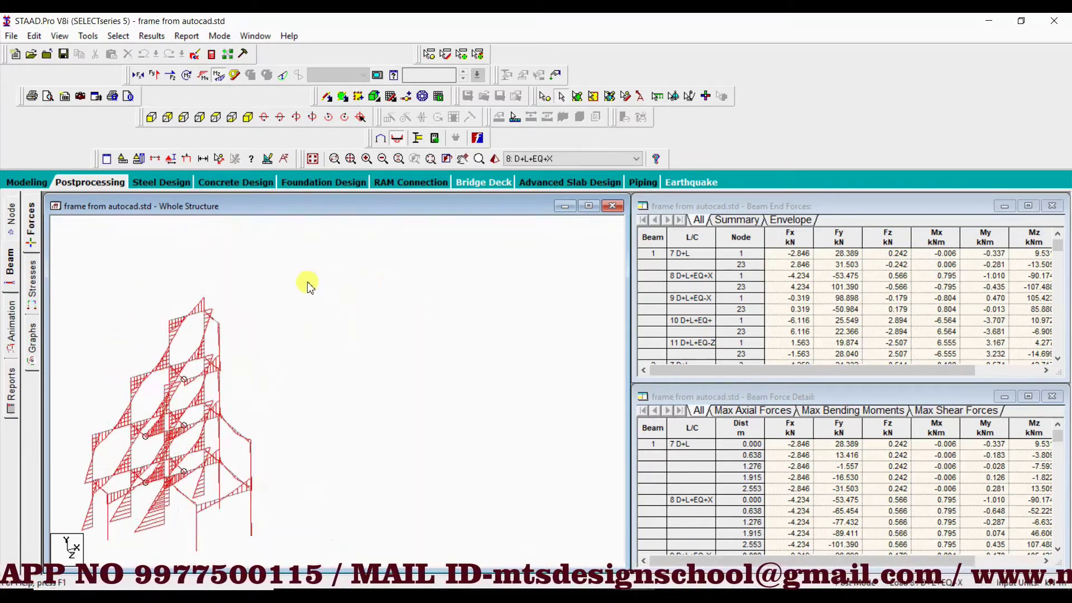
scroll(257, 277, "up", 1)
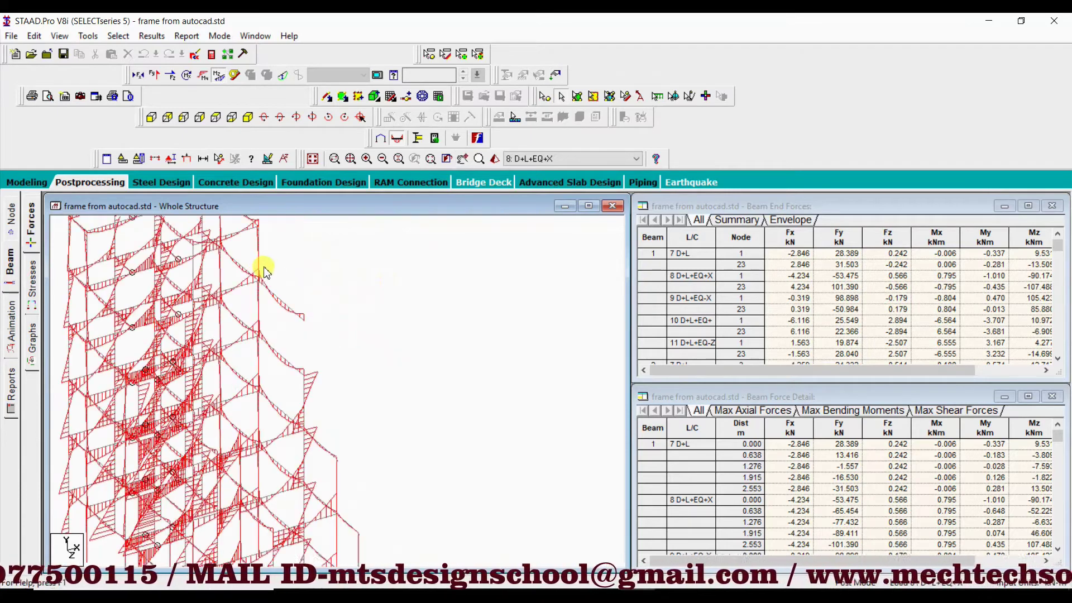
scroll(276, 316, "up", 1)
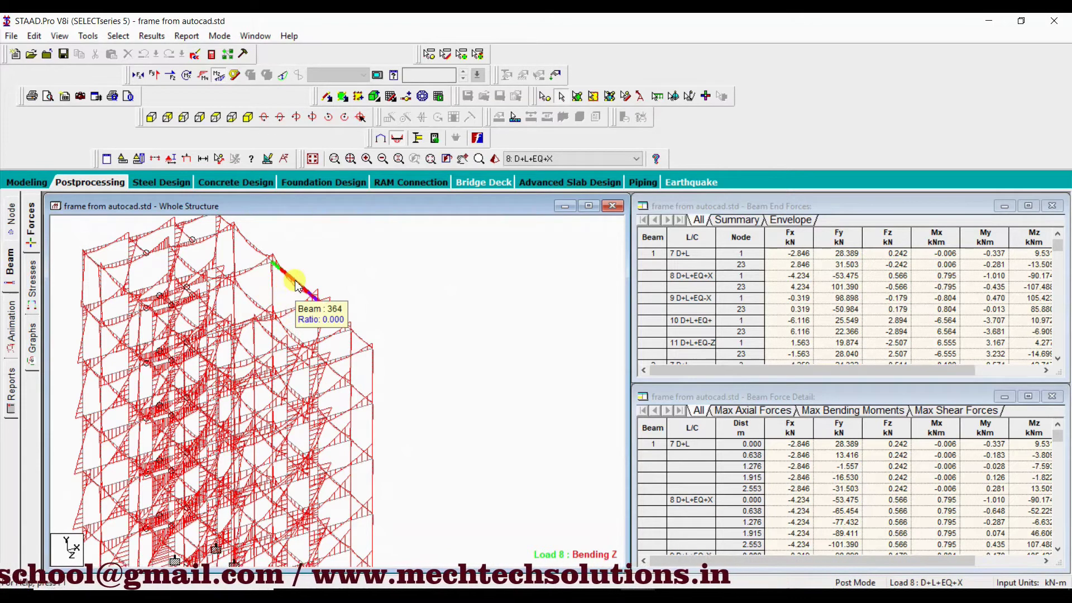
Select beam 364 to list its end forces and force details.
left_click(280, 268)
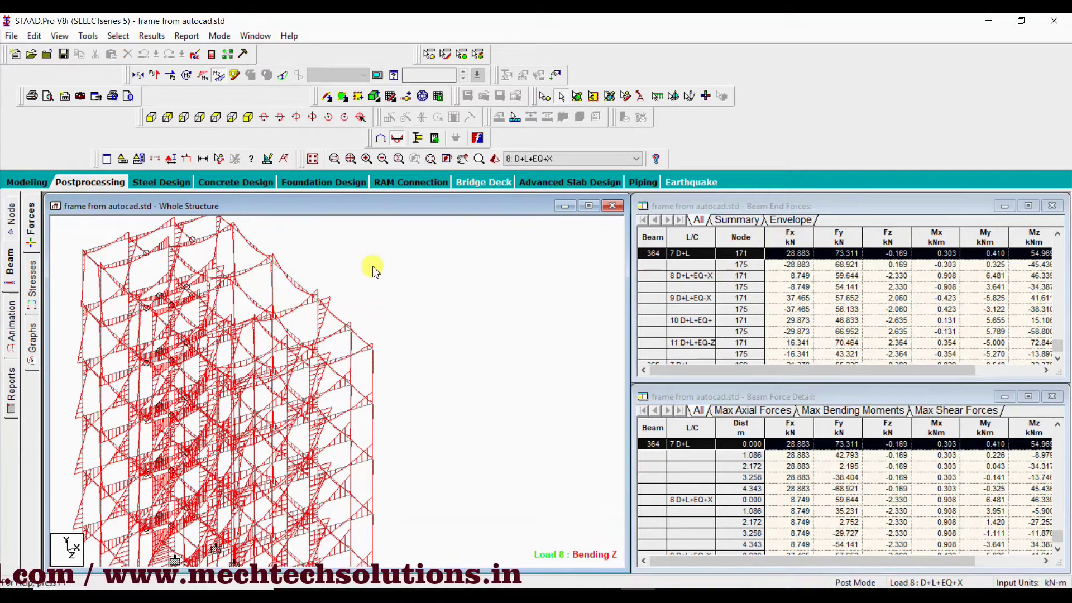
left_click(291, 274)
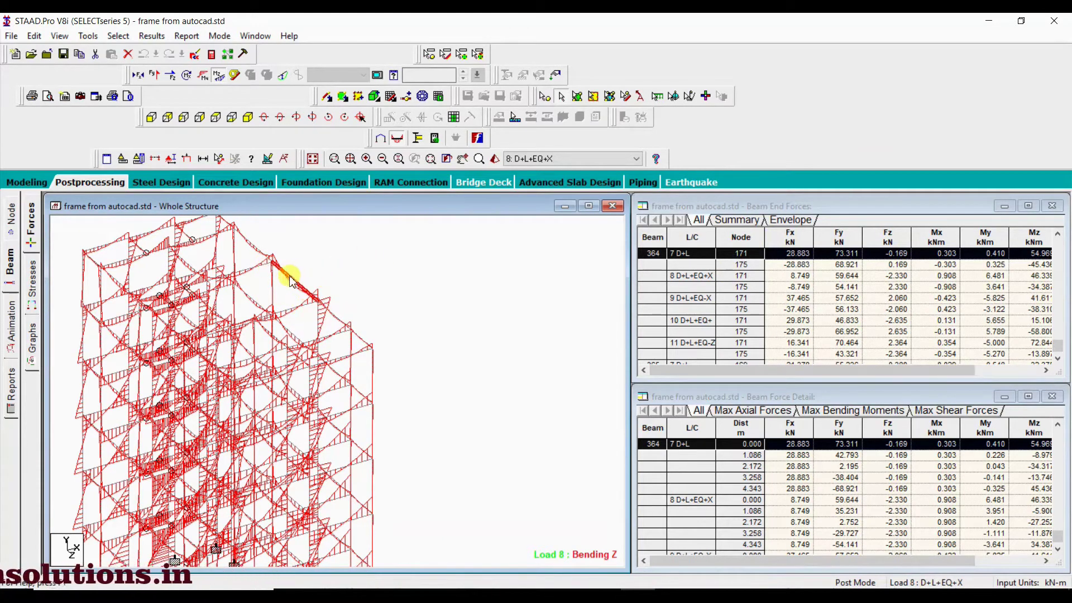
Isolate beam 364 with View Selected Objects Only, centre it, and reselect it using Nodes Cursor.
left_click(60, 36)
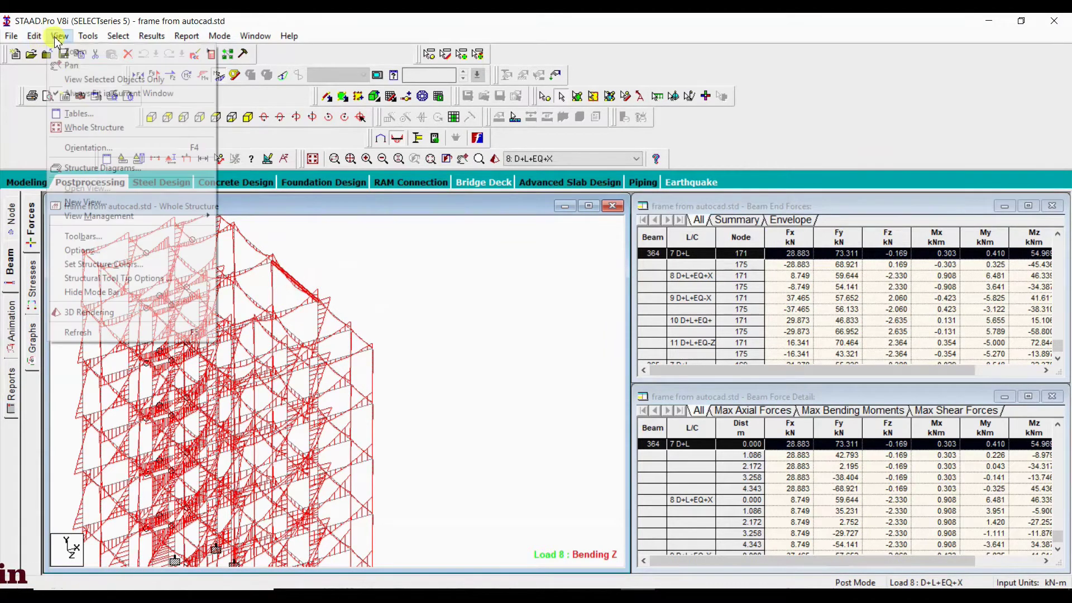
left_click(81, 79)
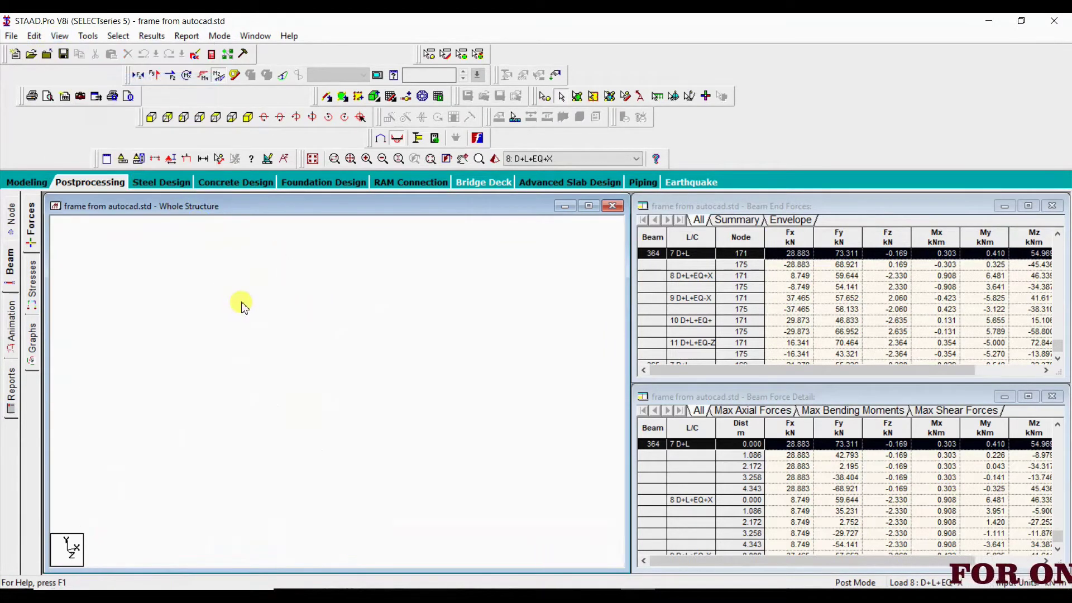
middle_click_drag(239, 302, 304, 384)
scroll(305, 385, "up", 2)
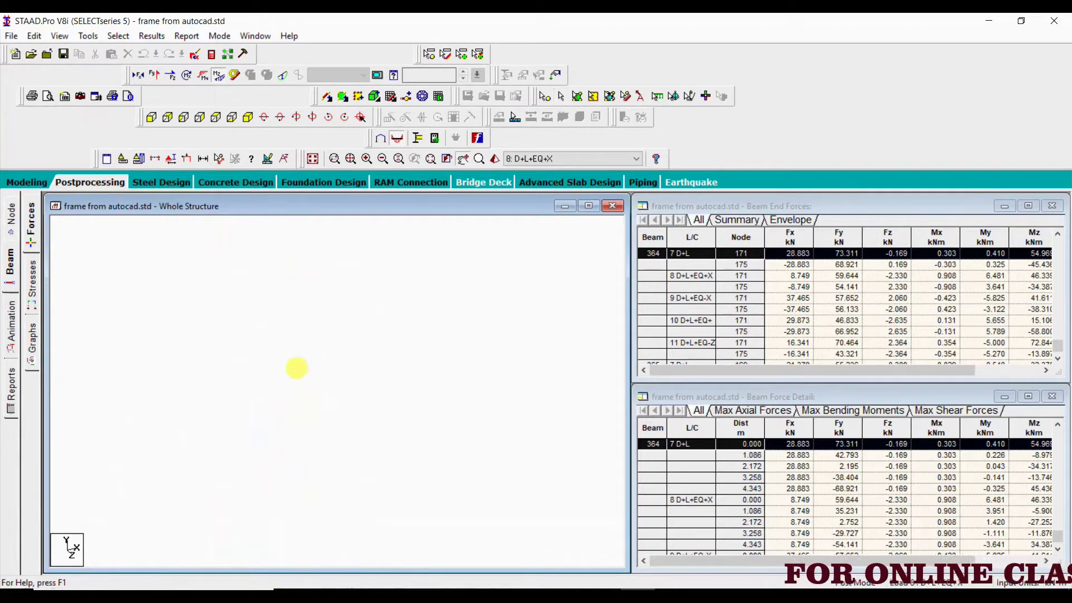
left_click(311, 346)
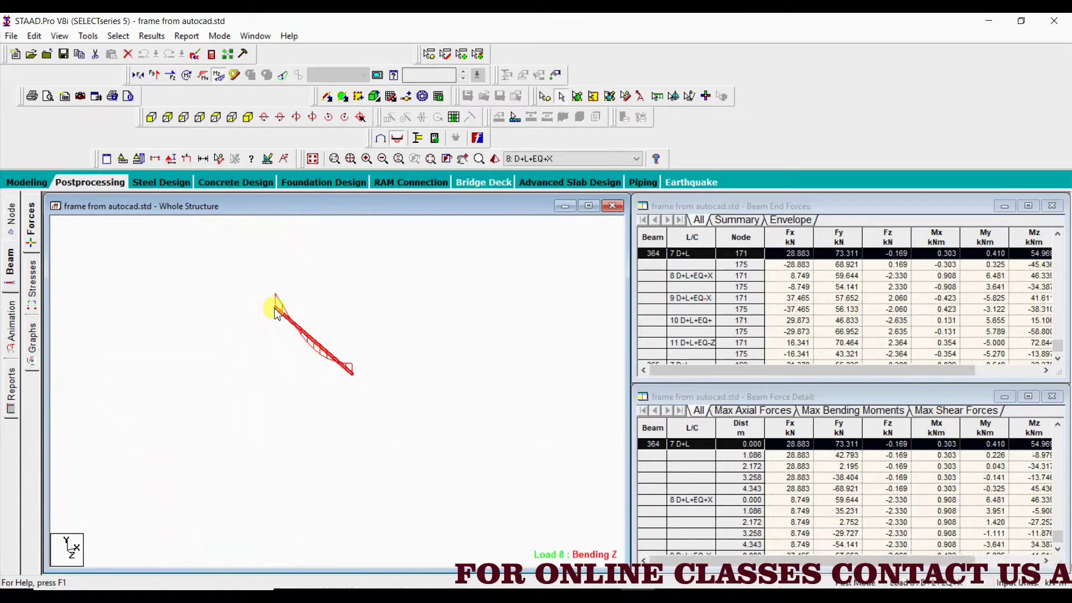
mouse_move(280, 312)
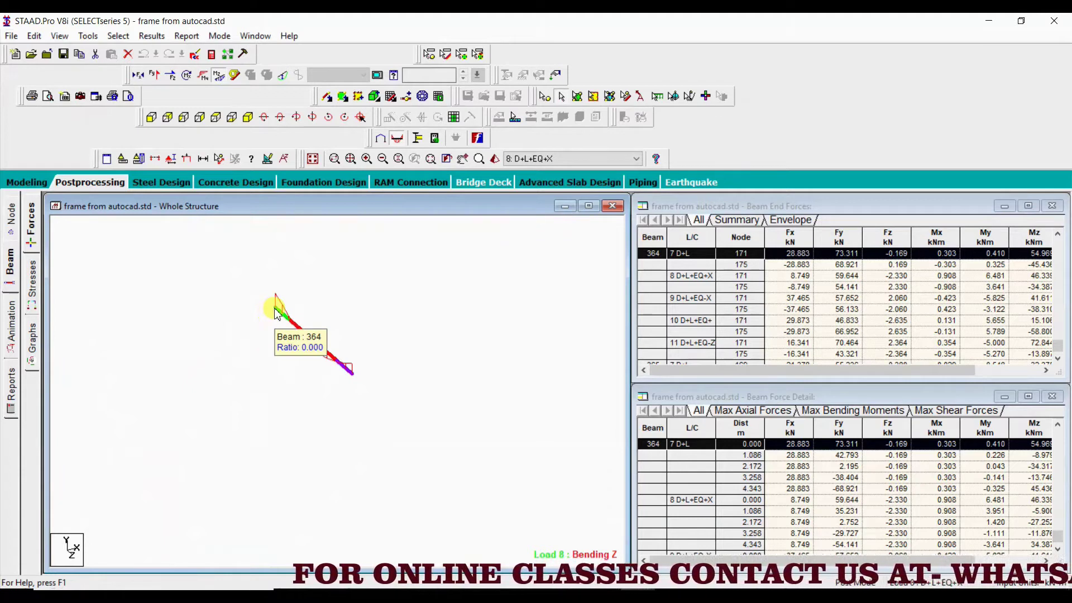
left_click(479, 280)
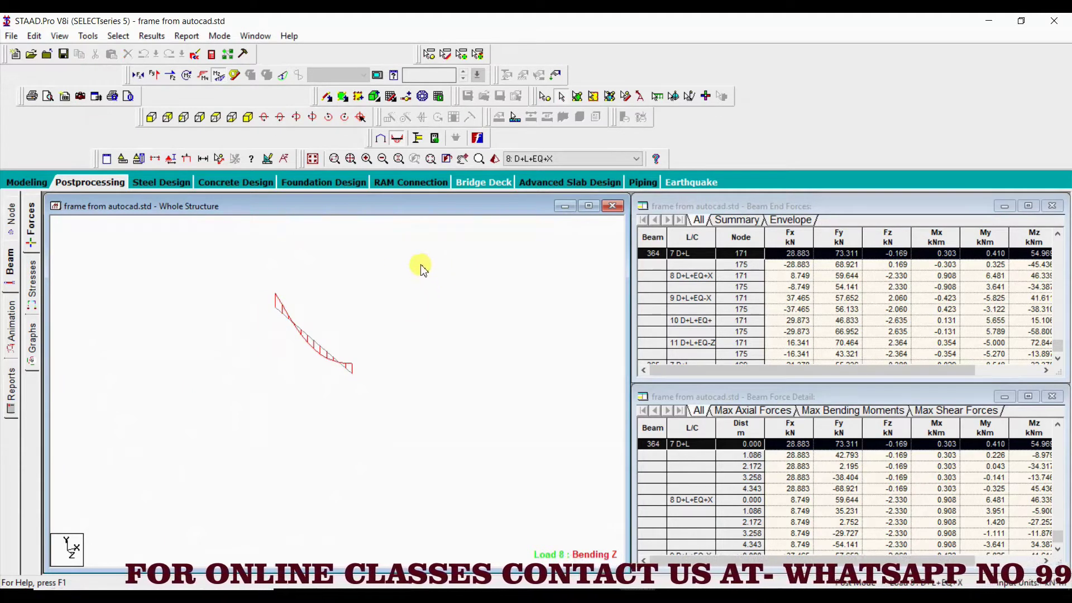
left_click(544, 97)
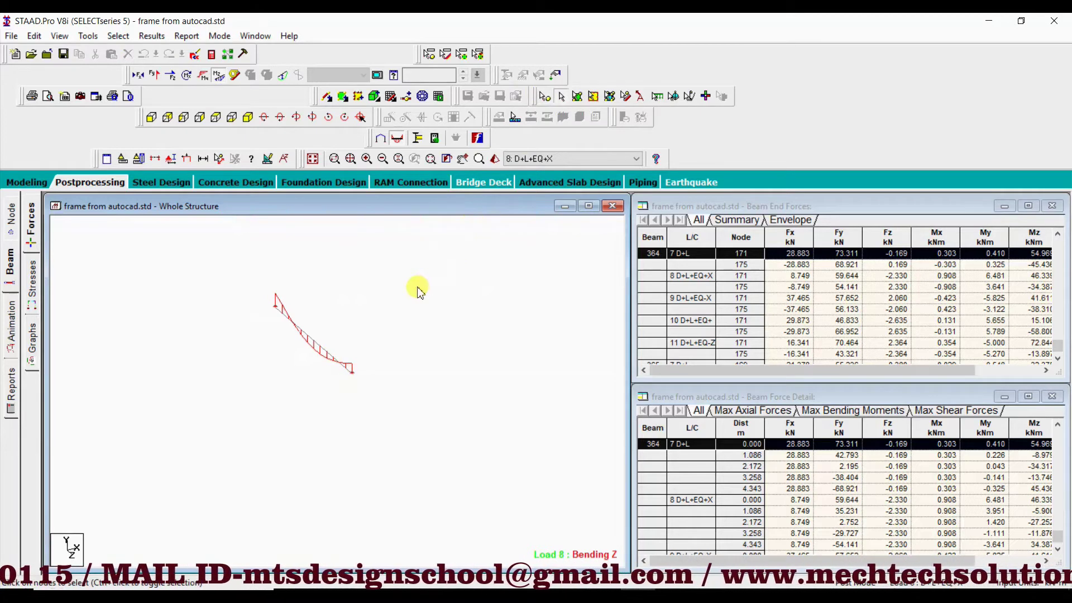
left_click(311, 332)
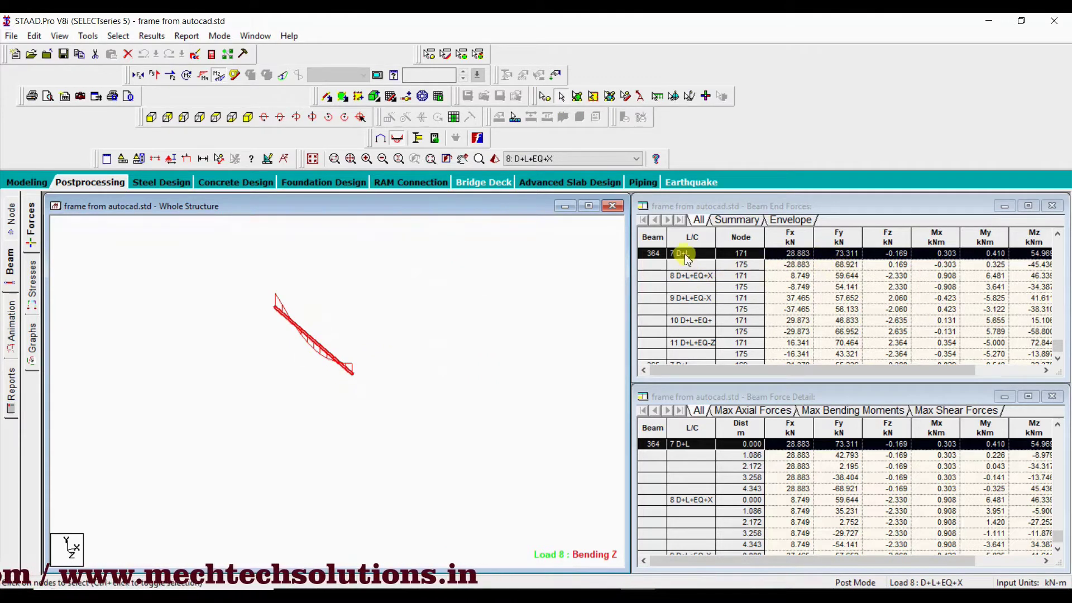
left_click(673, 277)
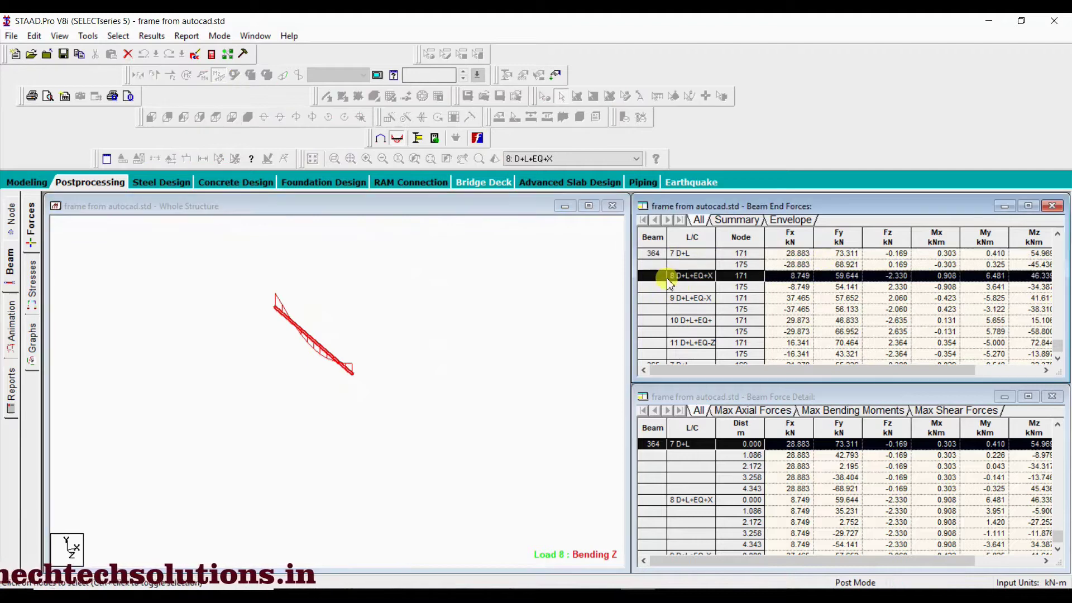
left_click(647, 298)
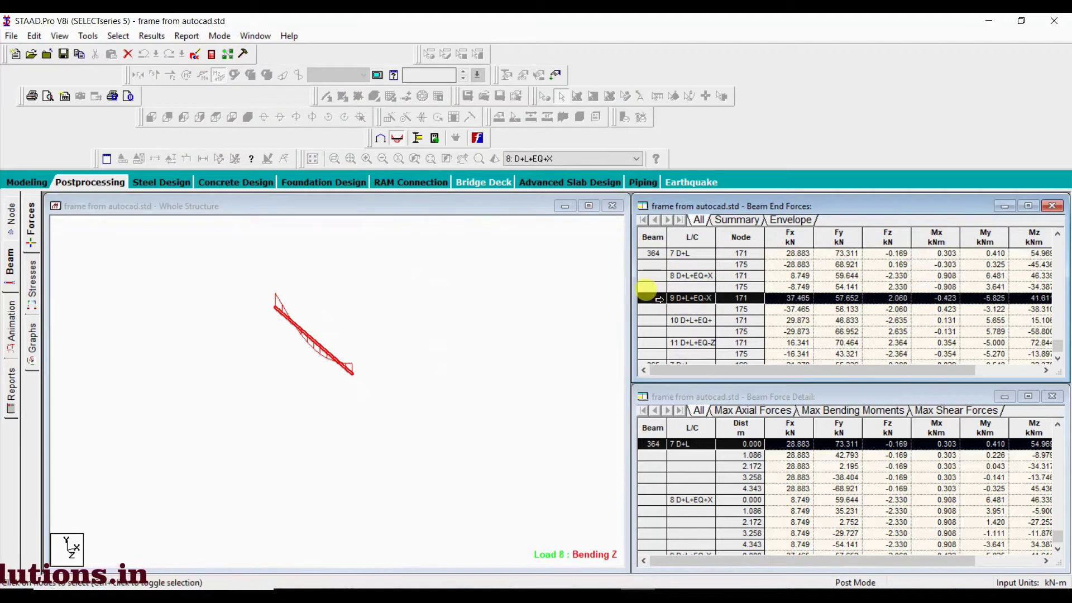
left_click(659, 321)
left_click(664, 343)
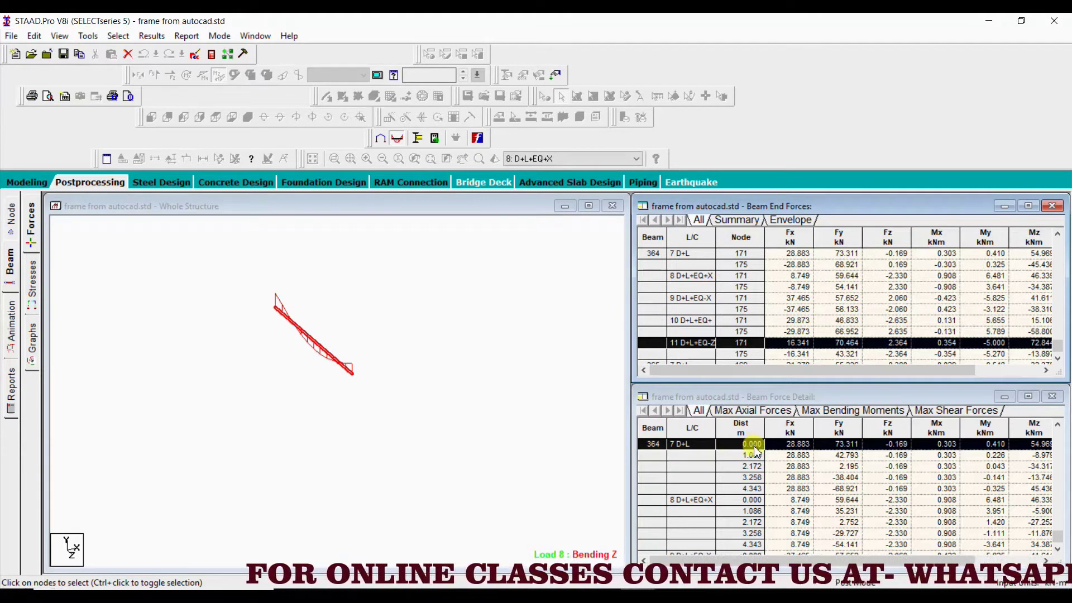
left_click(742, 254)
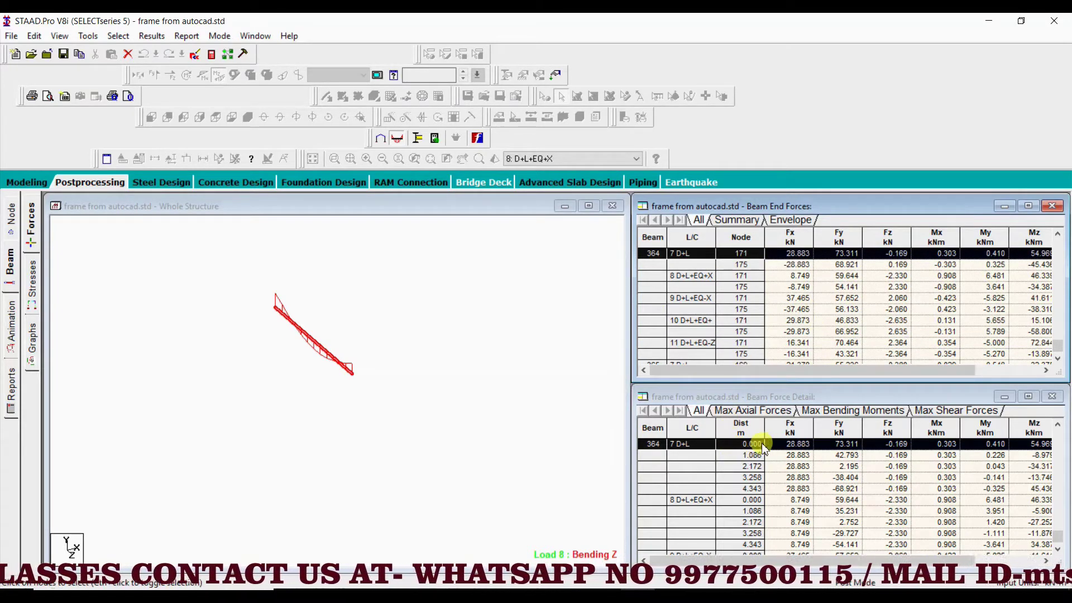
left_click(735, 455)
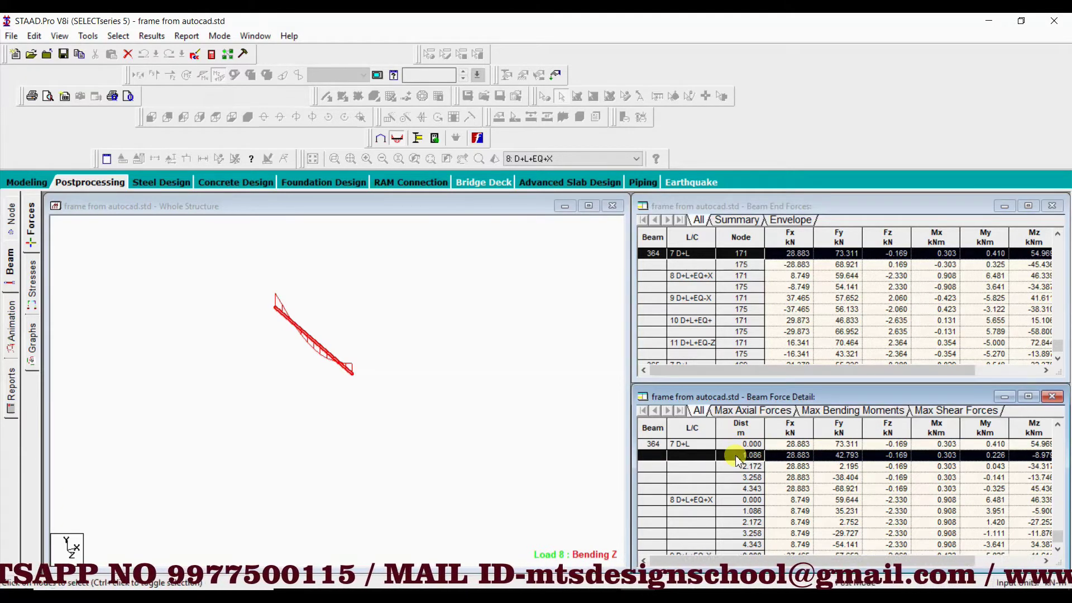
left_click(740, 442)
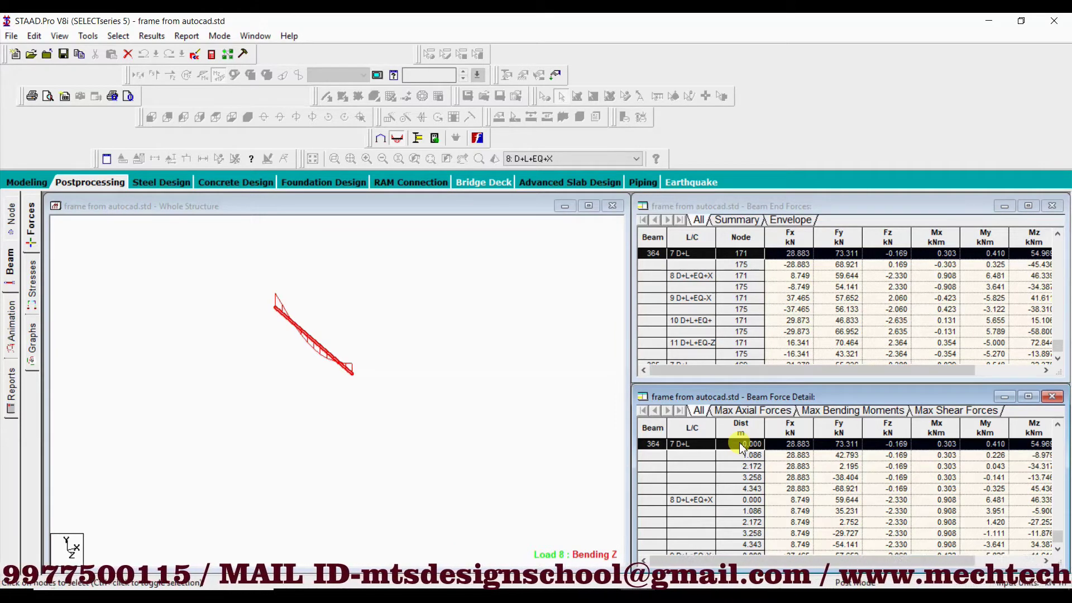
left_click(739, 486)
left_click_drag(738, 487, 733, 450)
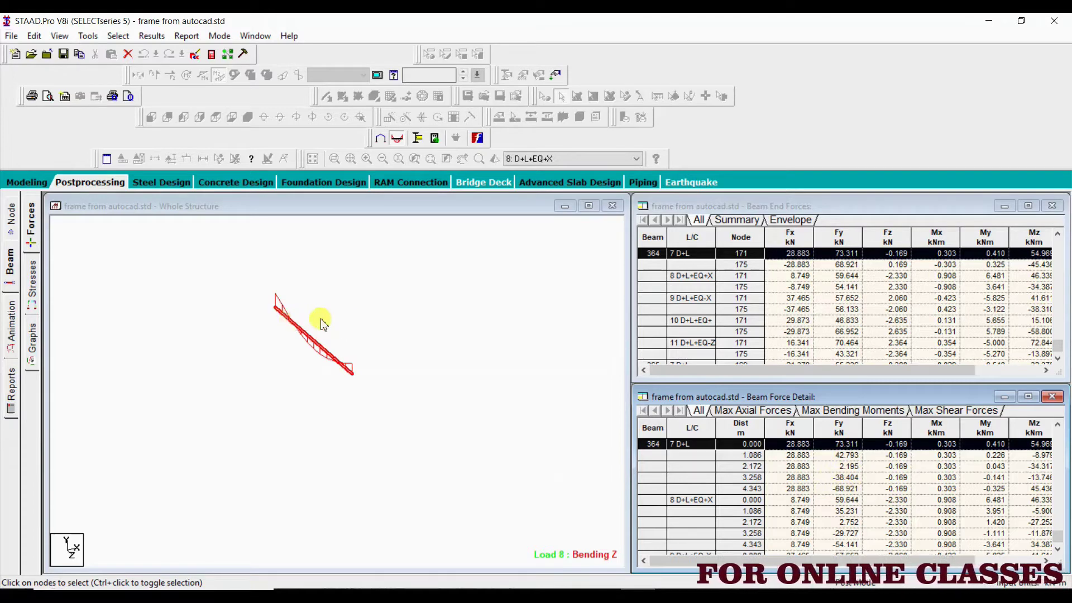
left_click(344, 304)
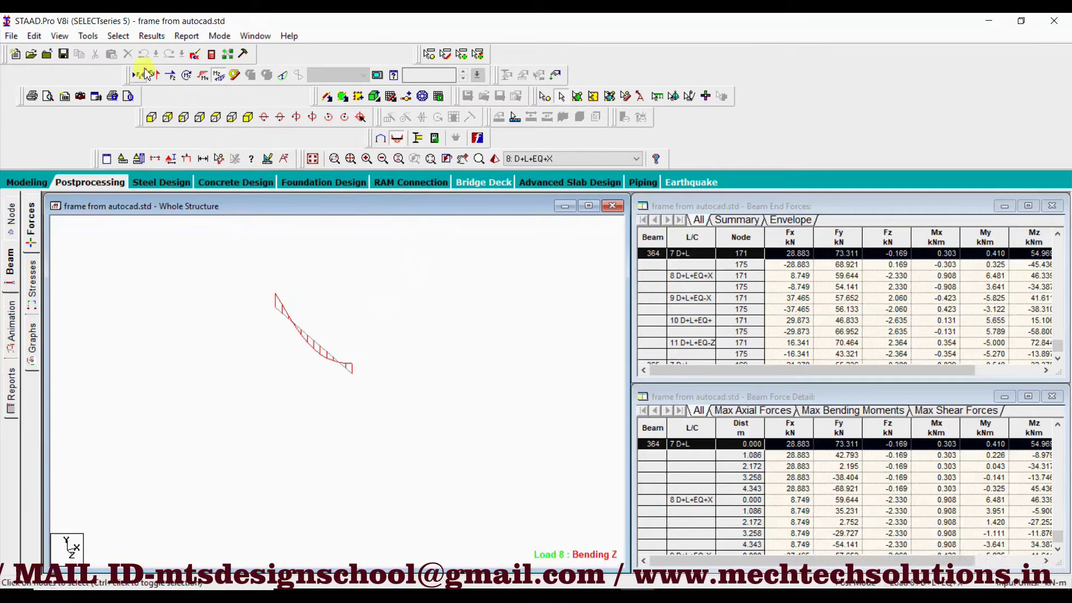
Float the Results toolbar and show only beam 364's Shear Y diagram for load 8.
mouse_move(128, 78)
left_mouse_down()
mouse_move(105, 198)
mouse_move(129, 191)
left_mouse_up()
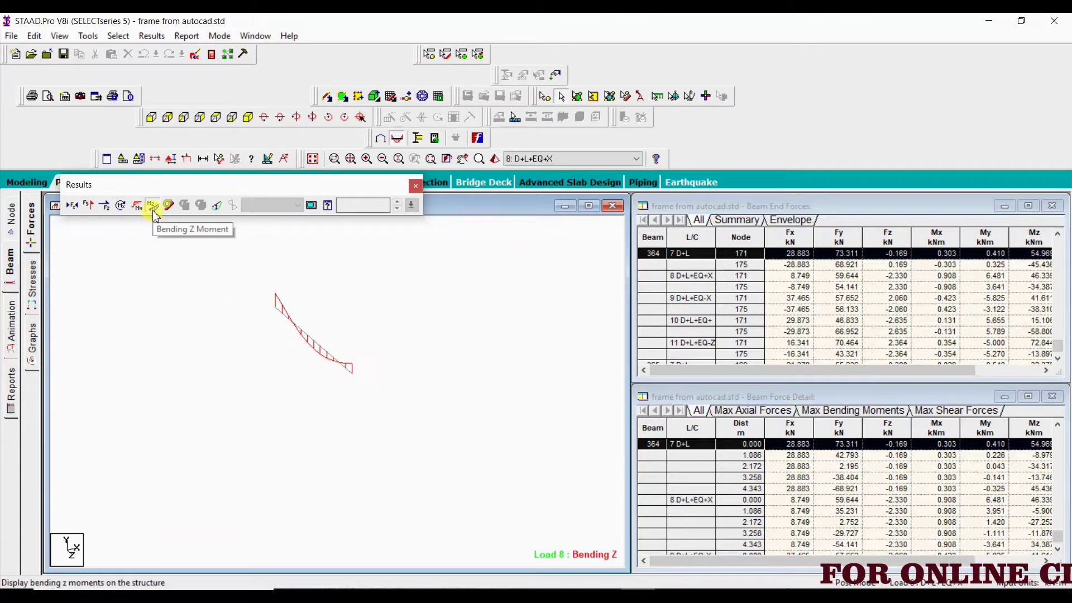
left_click(89, 206)
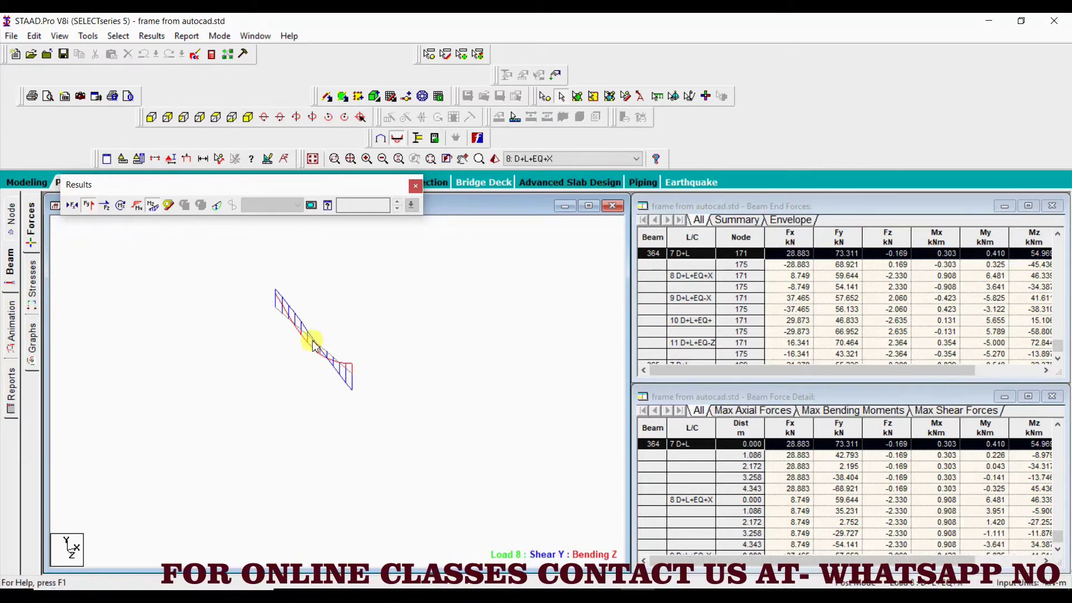
left_click(154, 209)
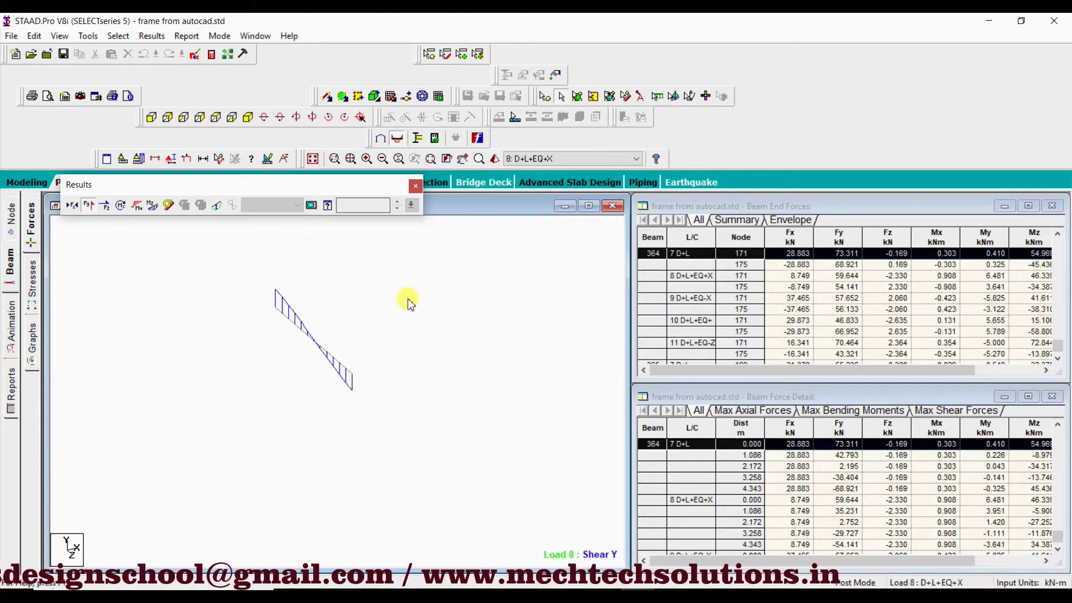
middle_click_drag(411, 301, 385, 335)
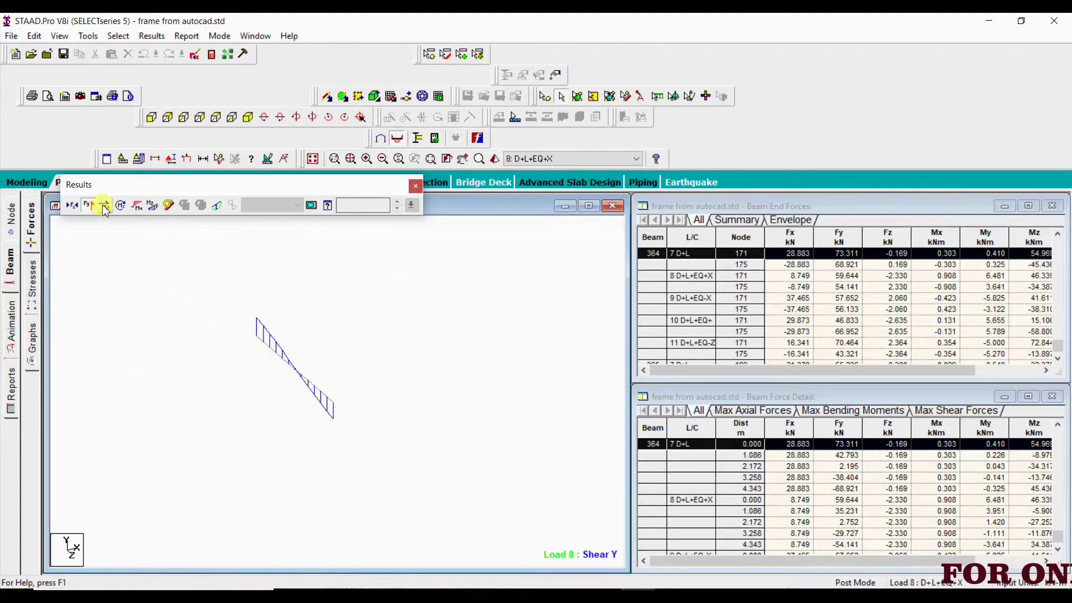
left_click(152, 207)
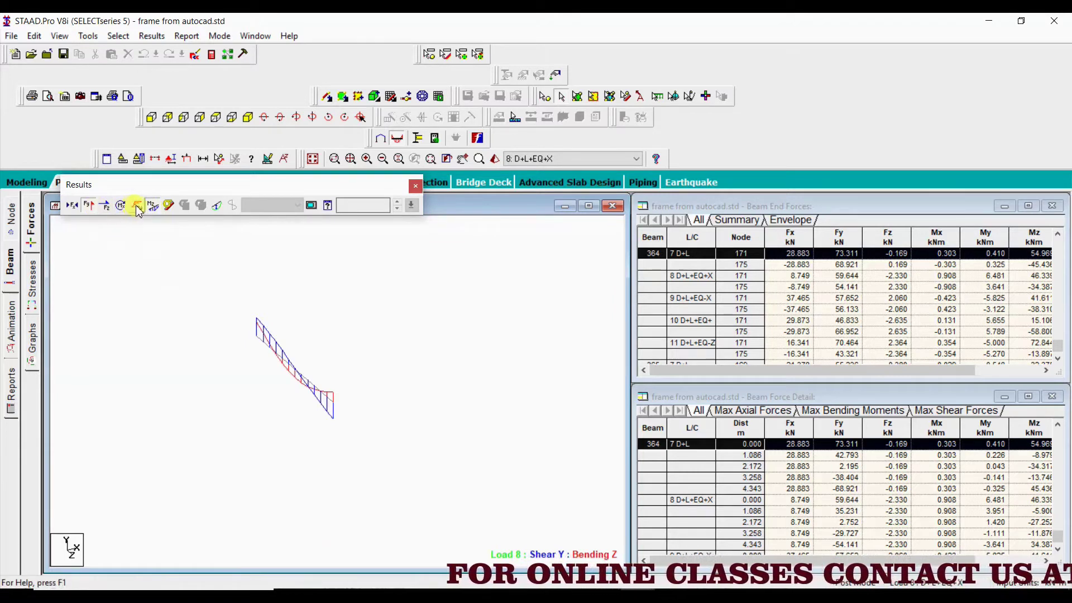
left_click(153, 206)
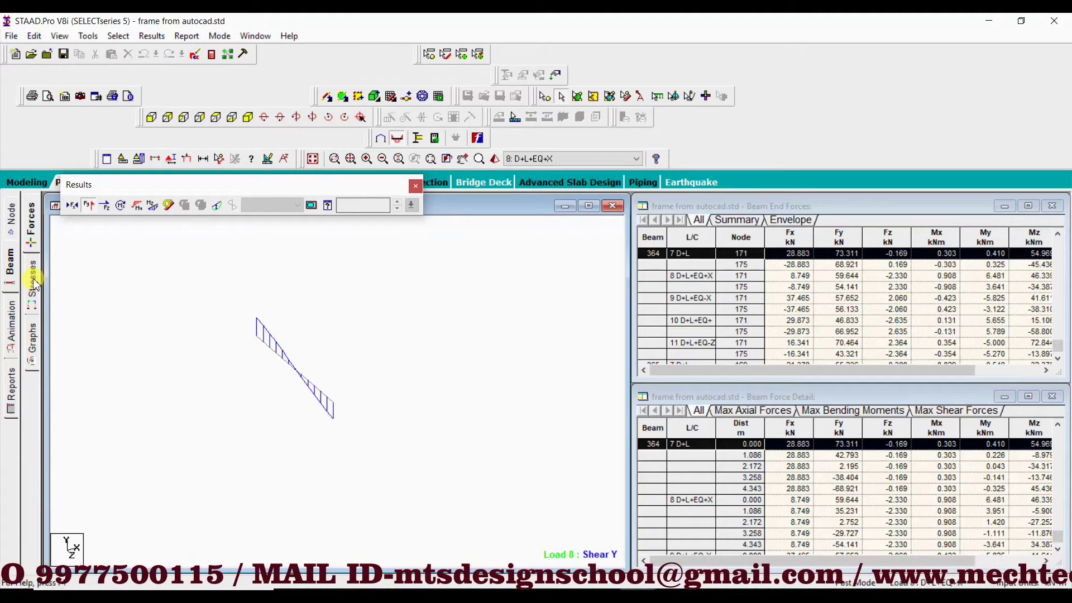
Display load 8 beam stress diagrams across the whole building frame, zoomed in.
left_click(34, 282)
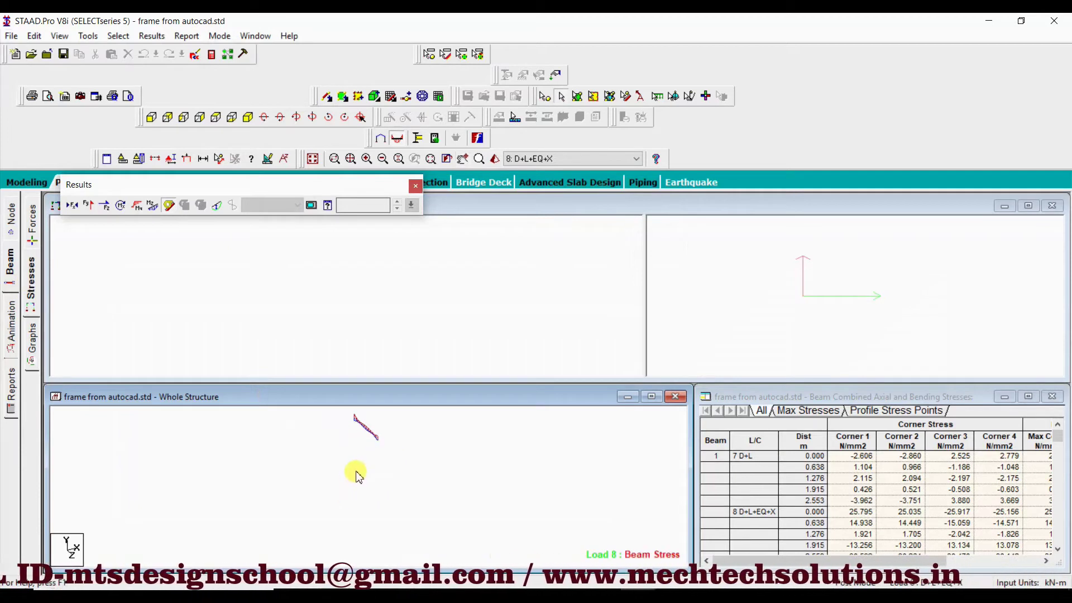
middle_click_drag(357, 475, 282, 516)
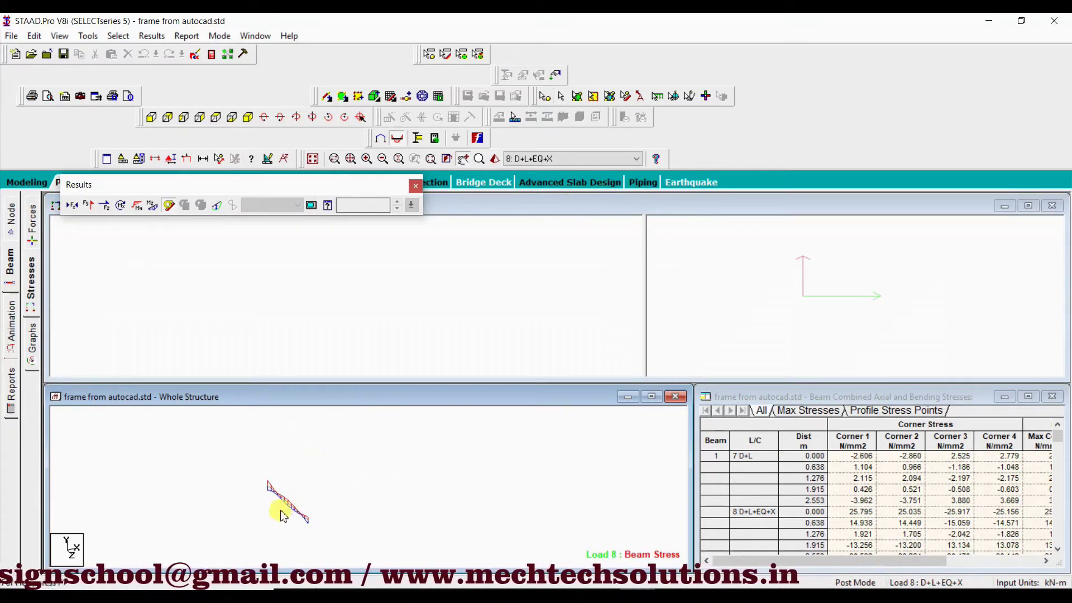
left_click_drag(284, 516, 299, 479)
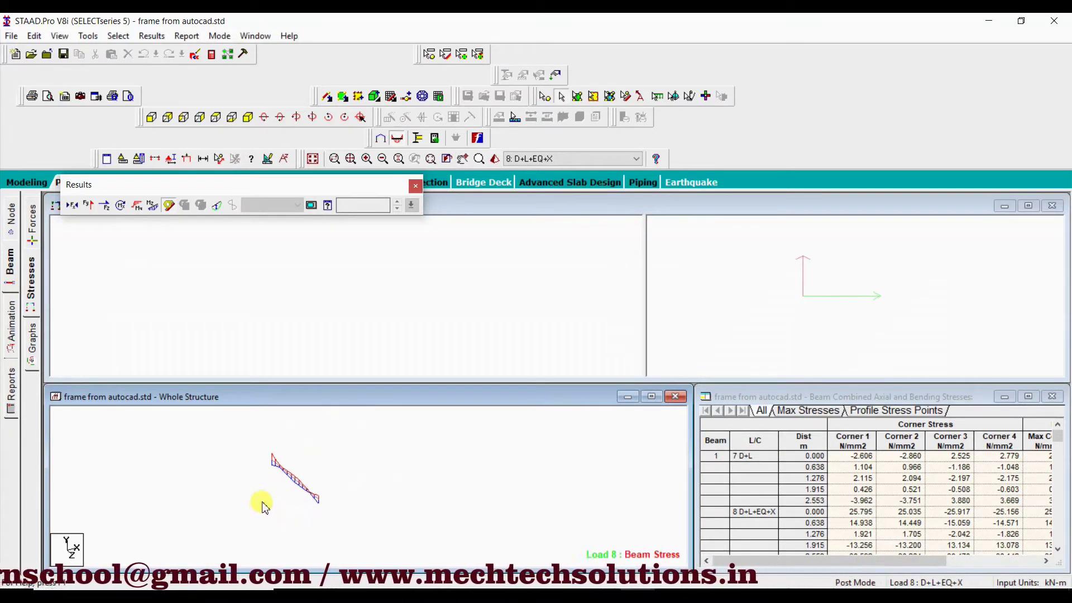
left_click(61, 36)
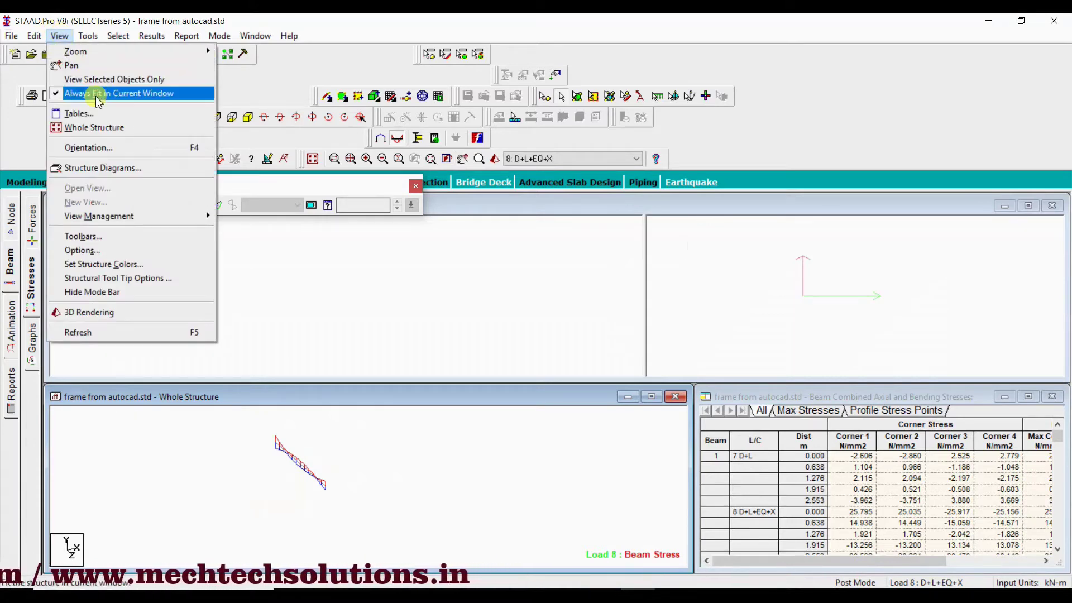
left_click(94, 127)
scroll(430, 478, "up", 1)
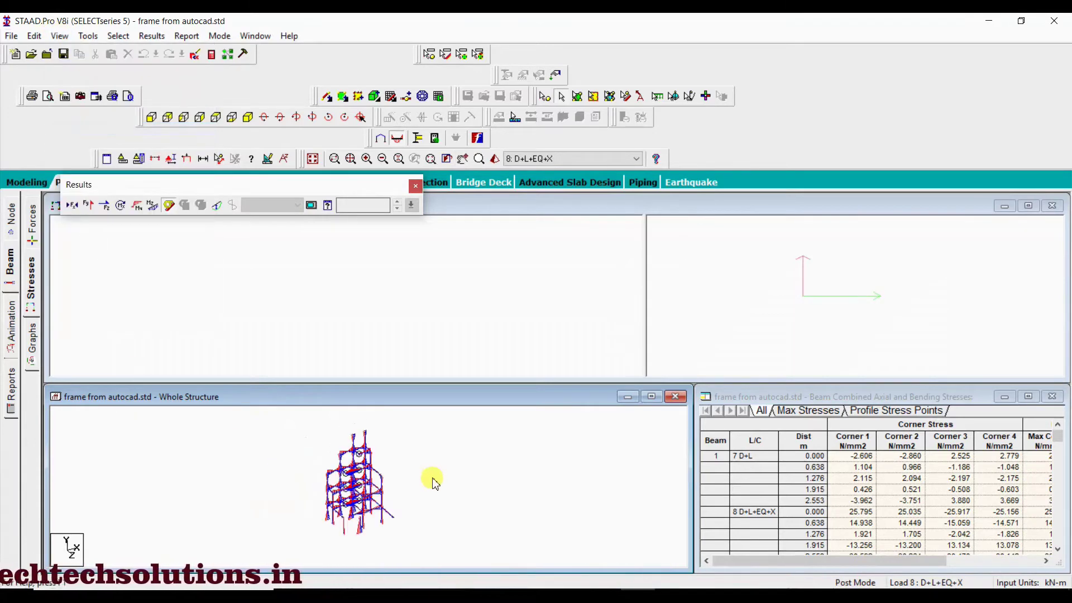
scroll(430, 478, "up", 2)
scroll(433, 478, "up", 2)
scroll(435, 482, "up", 3)
scroll(517, 503, "up", 3)
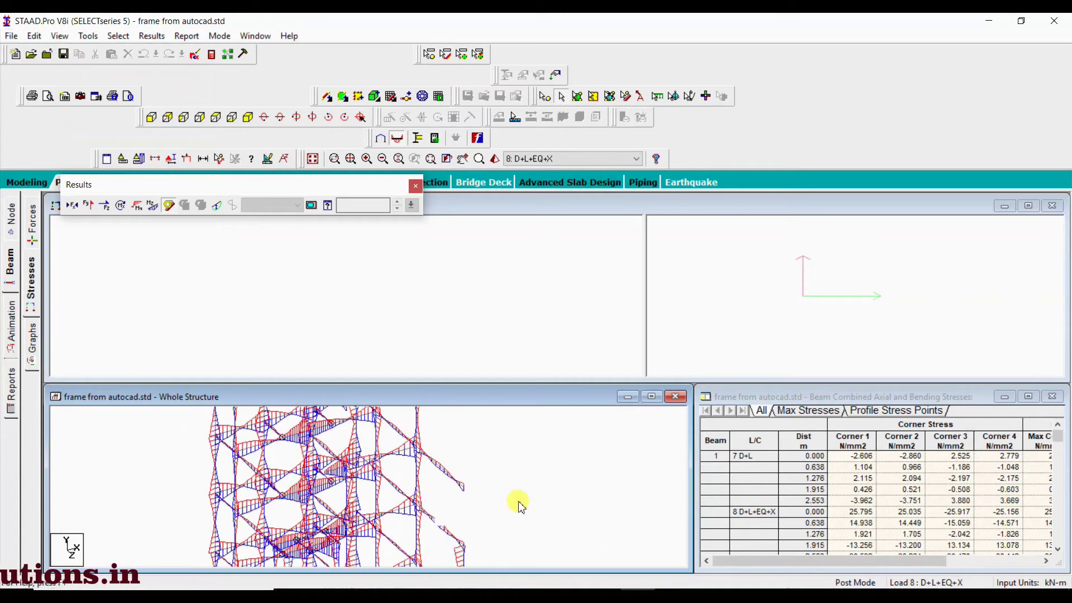
scroll(378, 402, "down", 2)
scroll(390, 522, "up", 3)
scroll(398, 532, "up", 1)
scroll(398, 532, "down", 1)
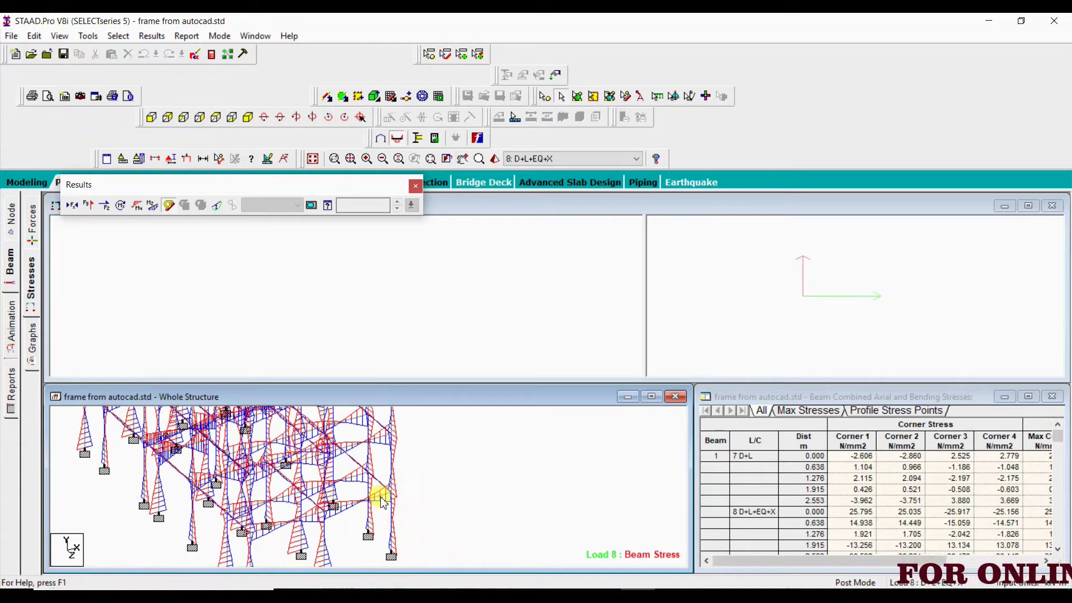
mouse_move(378, 501)
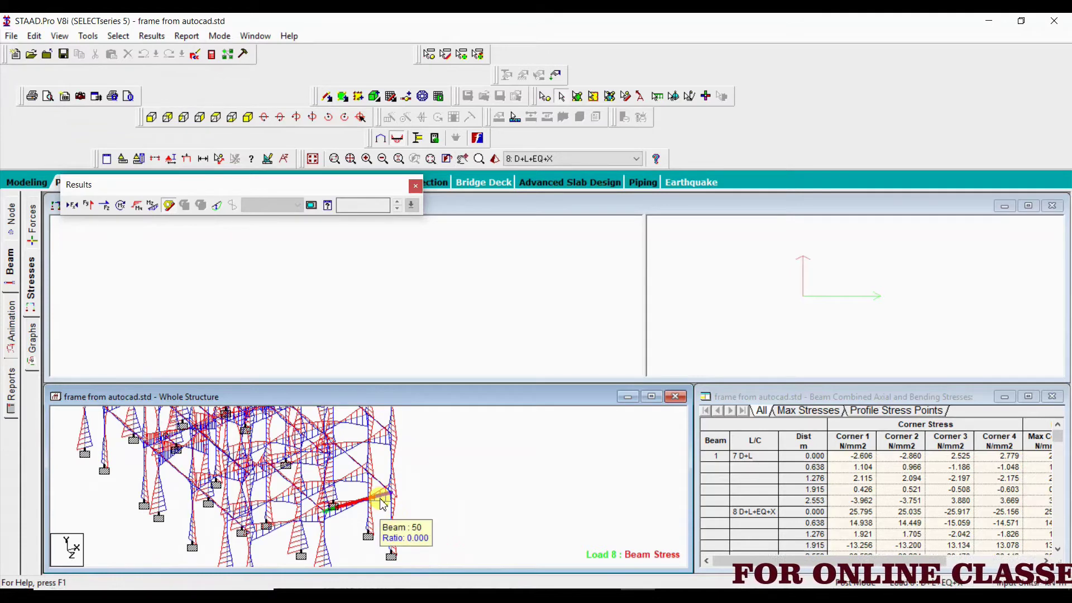
Select beam 50 for its stress view and move the Select Section Plane dialog aside.
left_click(383, 503)
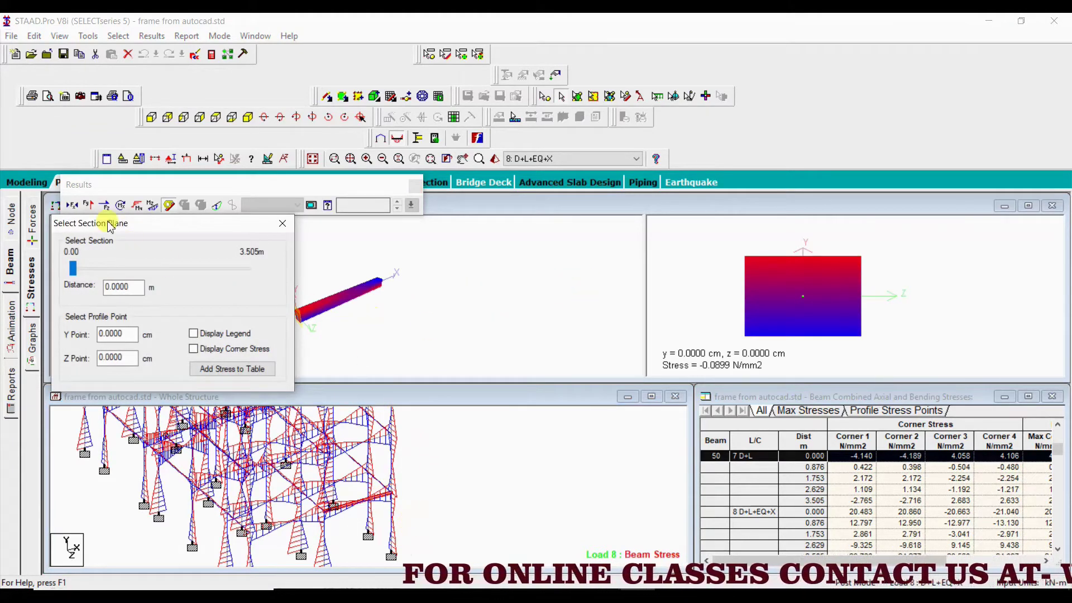
mouse_move(132, 226)
left_mouse_down()
mouse_move(476, 380)
mouse_move(538, 383)
left_mouse_up()
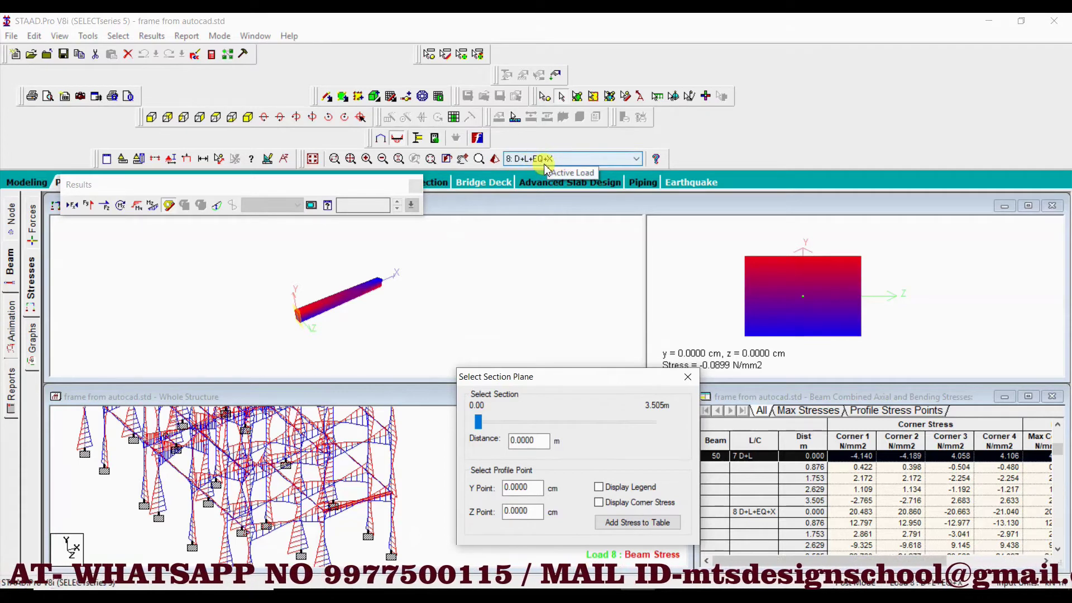
Change the active load case to 7: D+L.
left_click(572, 160)
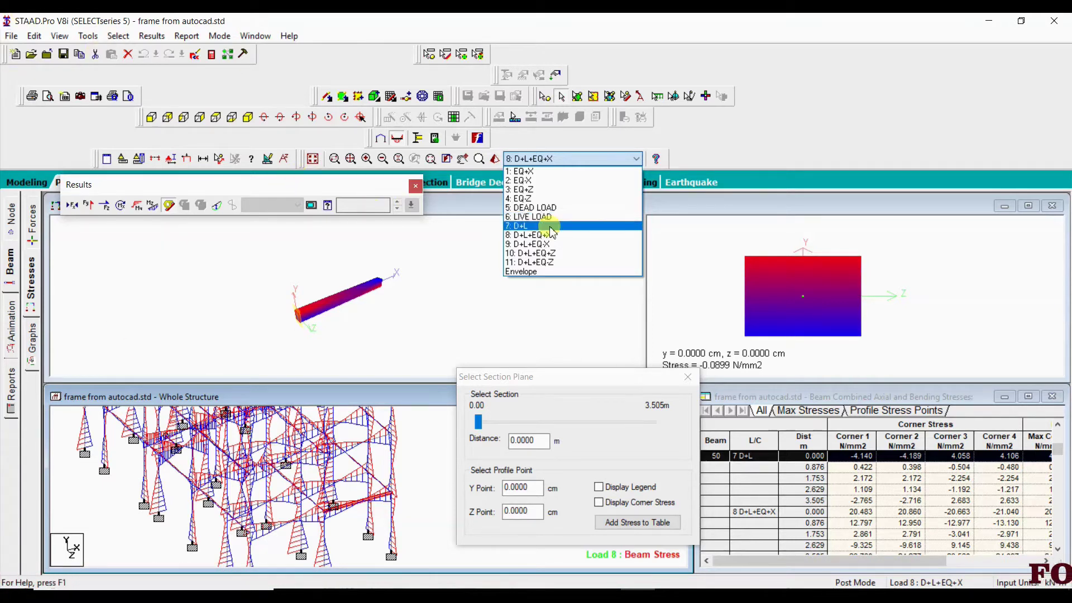
left_click(567, 229)
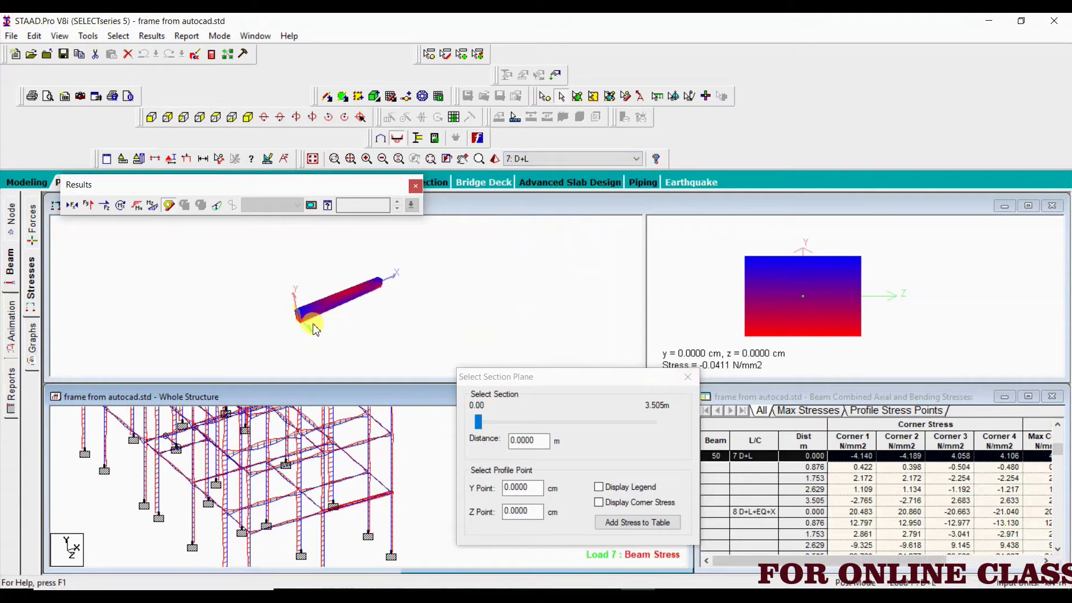
Rotate beam 50's 3D stress rendering to a tilted side view, nudging the section plane dialog.
mouse_move(311, 323)
left_mouse_down()
mouse_move(361, 310)
mouse_move(307, 293)
mouse_move(282, 324)
mouse_move(110, 333)
mouse_move(263, 311)
mouse_move(280, 318)
mouse_move(184, 318)
mouse_move(350, 330)
mouse_move(212, 324)
left_mouse_up()
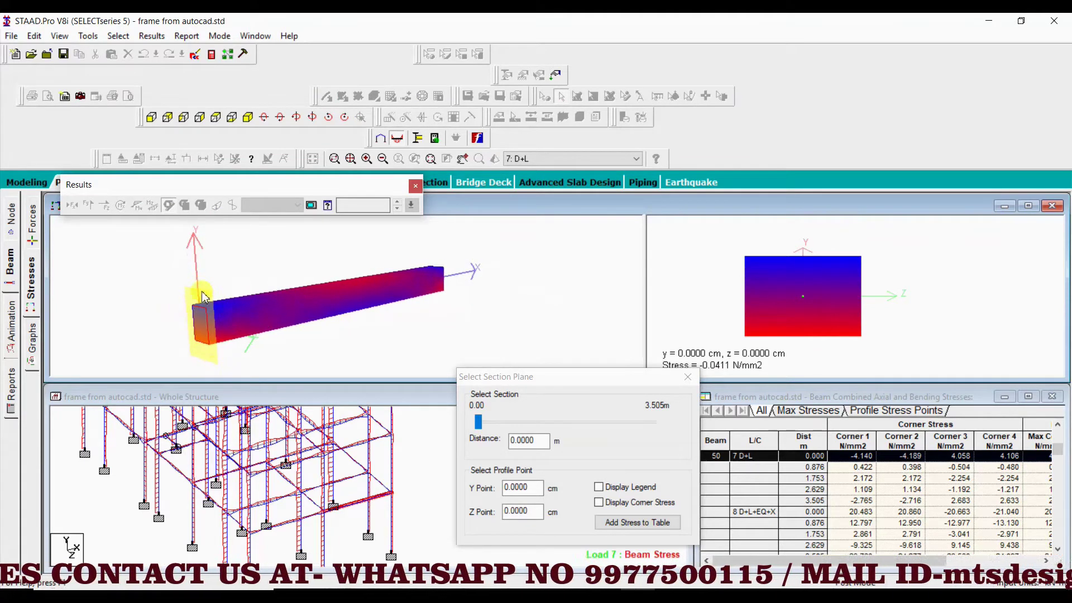
mouse_move(276, 318)
left_mouse_down()
mouse_move(307, 332)
mouse_move(261, 335)
mouse_move(201, 297)
left_mouse_up()
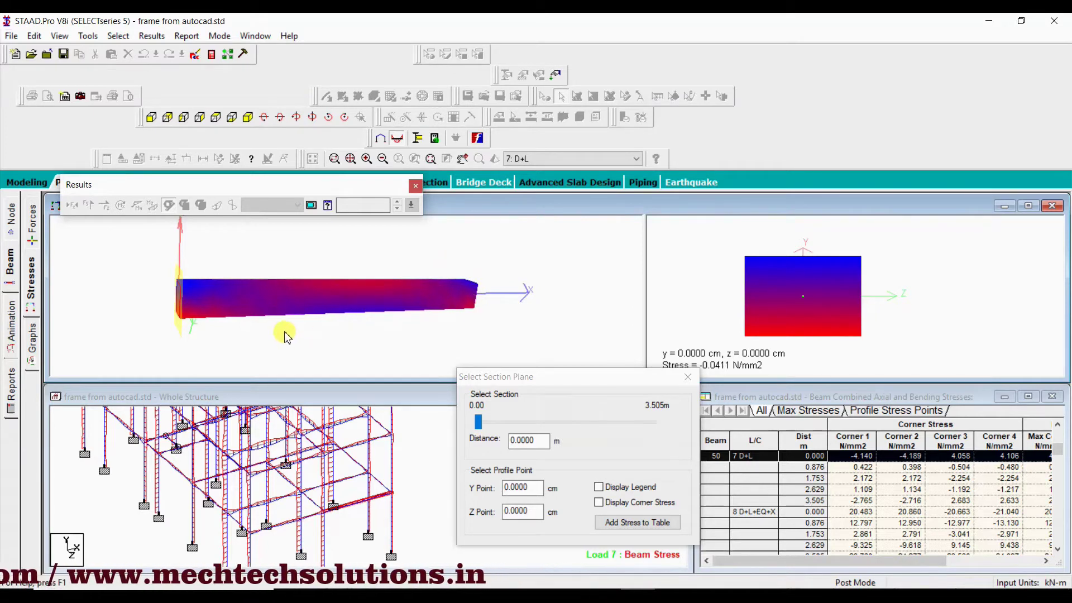
left_click_drag(506, 377, 501, 363)
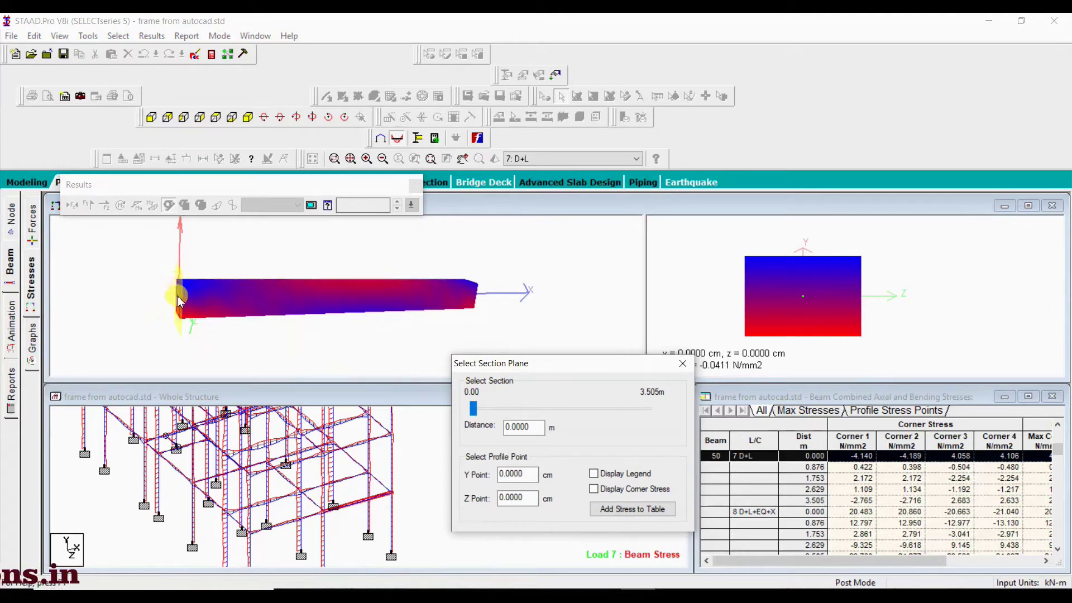
mouse_move(302, 316)
middle_mouse_down()
mouse_move(372, 280)
mouse_move(294, 267)
middle_mouse_up()
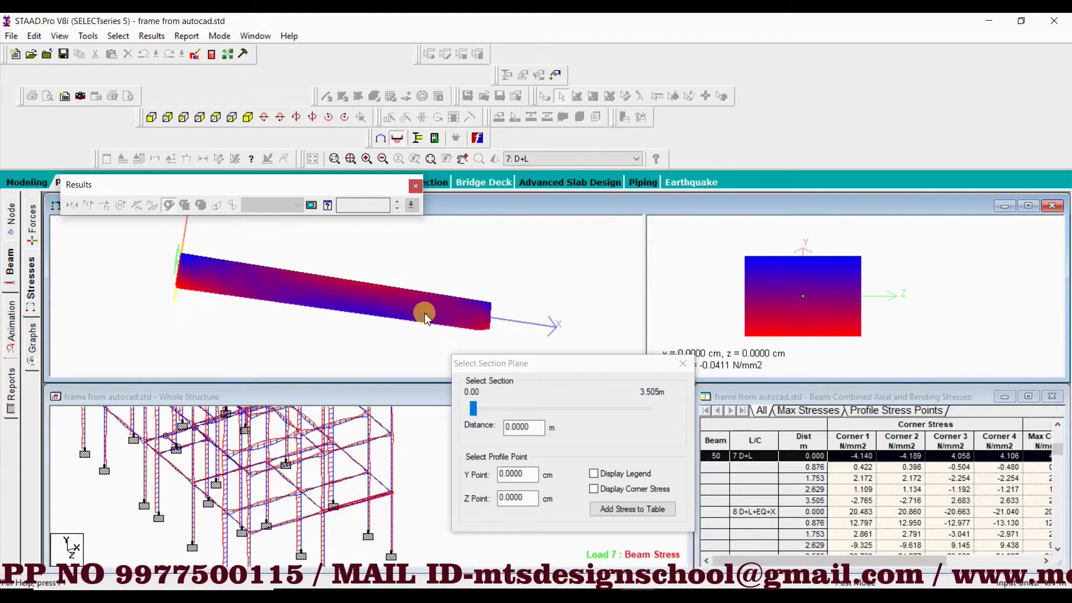
Orbit beam 50's 3D stress model until its start end section faces the viewer.
left_click_drag(424, 315, 428, 300)
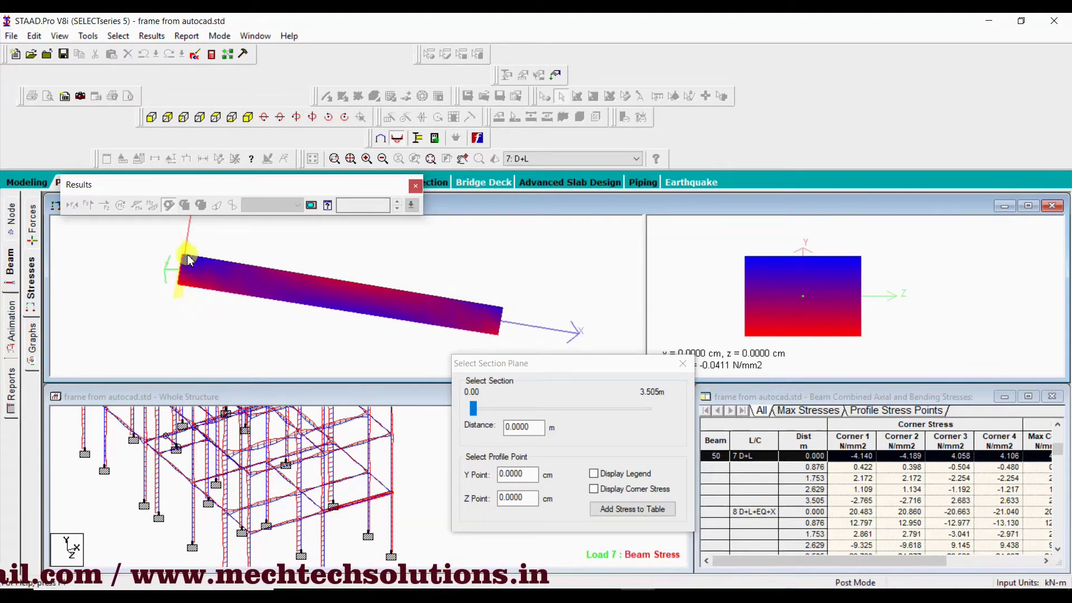
mouse_move(282, 301)
left_mouse_down()
mouse_move(407, 313)
mouse_move(446, 331)
mouse_move(187, 306)
left_mouse_up()
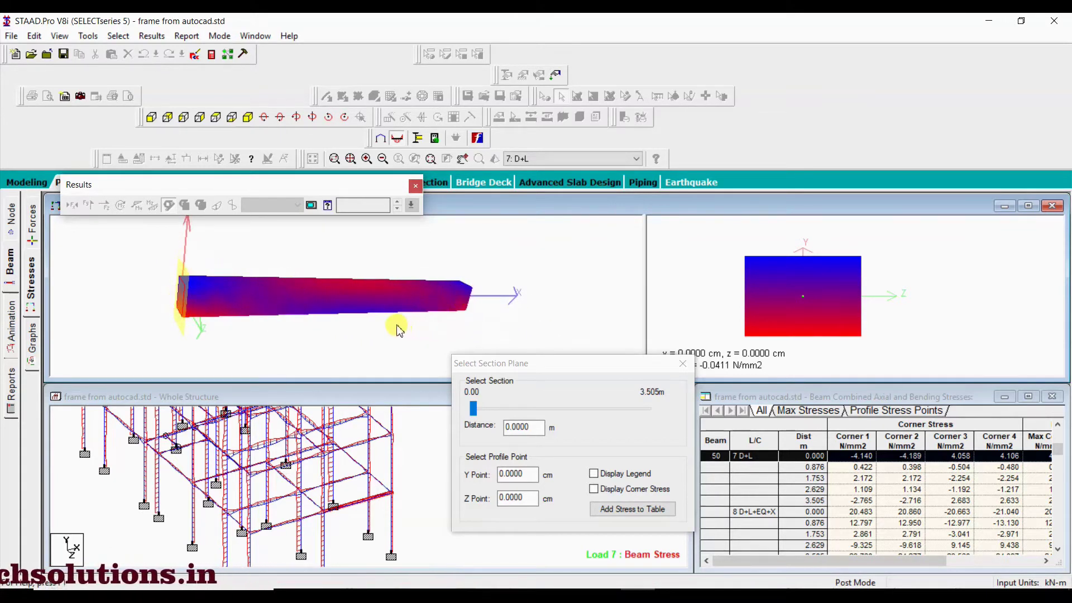
left_click_drag(394, 327, 359, 318)
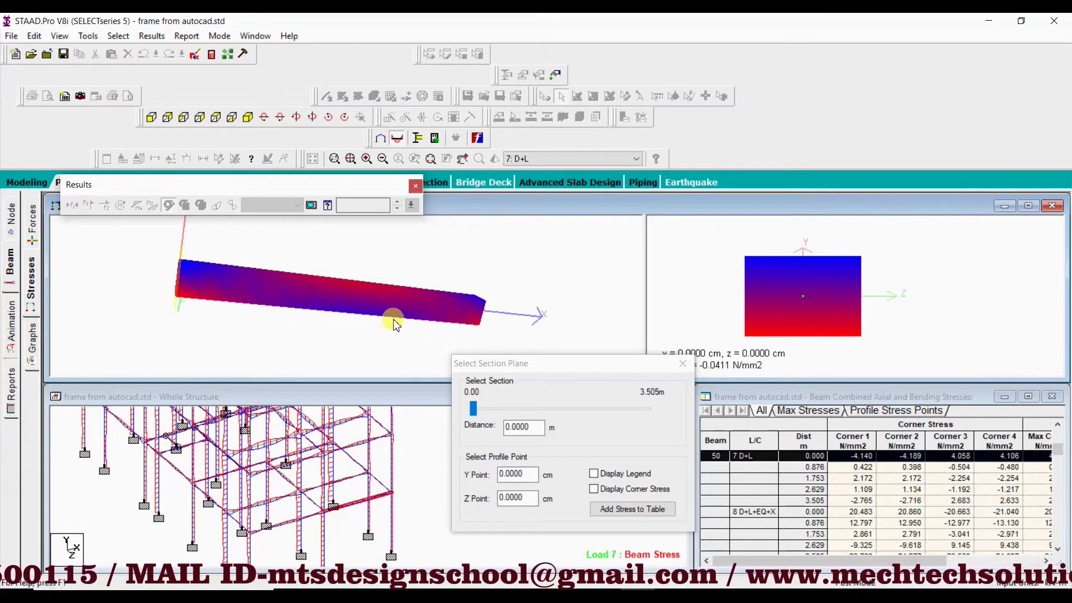
left_click_drag(484, 301, 350, 306)
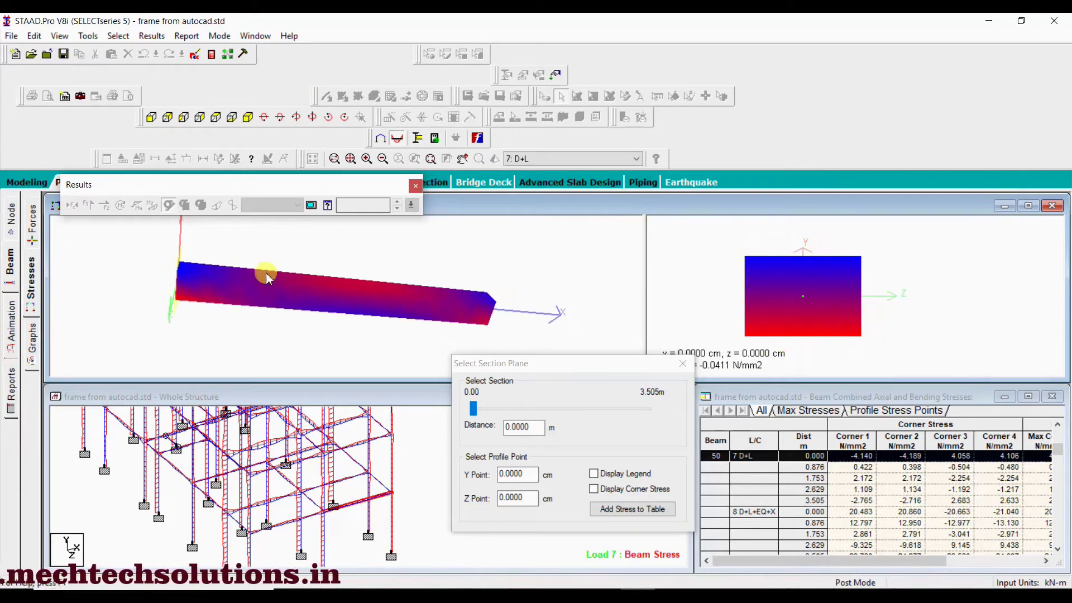
mouse_move(267, 278)
left_mouse_down()
mouse_move(318, 295)
mouse_move(223, 299)
mouse_move(203, 282)
left_mouse_up()
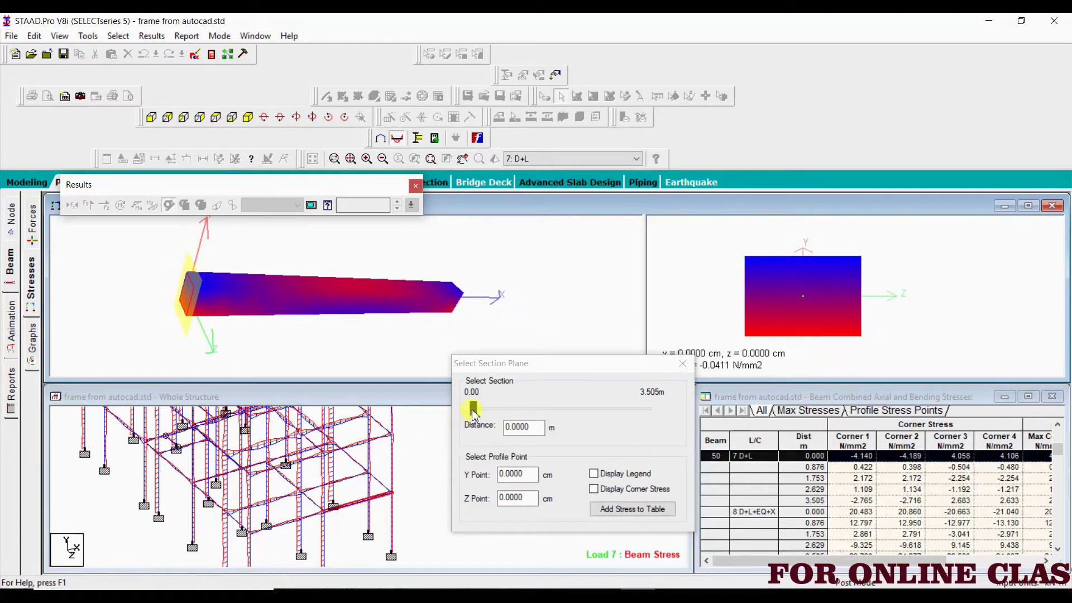
Raise the Select Section Plane dialog and slide beam 50's section plane to 1.81 m.
left_click_drag(524, 367, 520, 349)
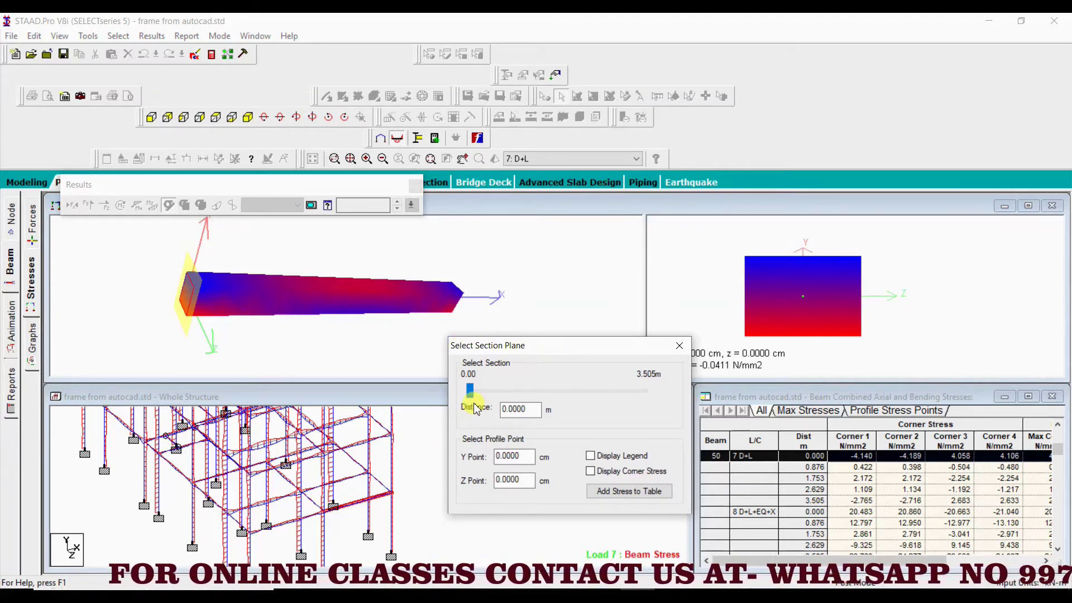
left_click_drag(467, 397, 486, 397)
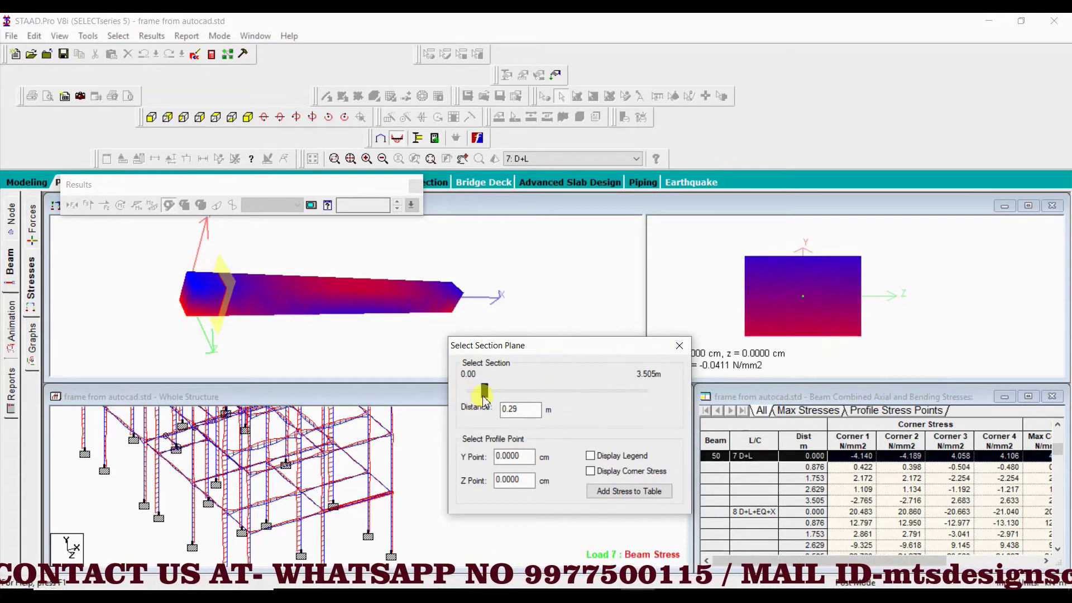
mouse_move(485, 391)
left_mouse_down()
mouse_move(474, 398)
mouse_move(563, 396)
left_mouse_up()
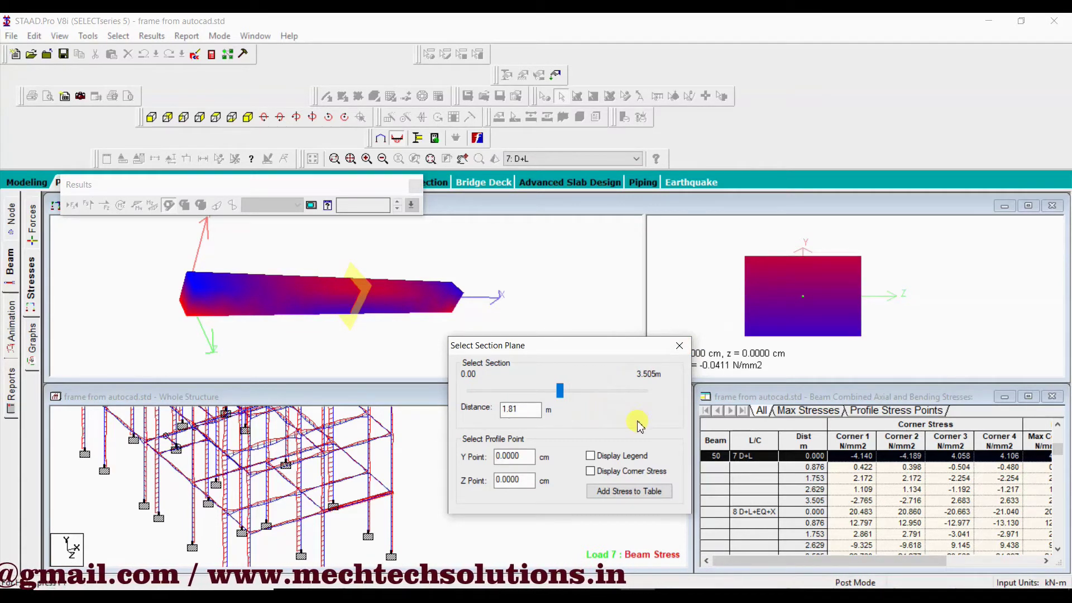
Display the 4.11 to -4.19 stress legend and turn beam 50 to a new angle.
left_click(591, 456)
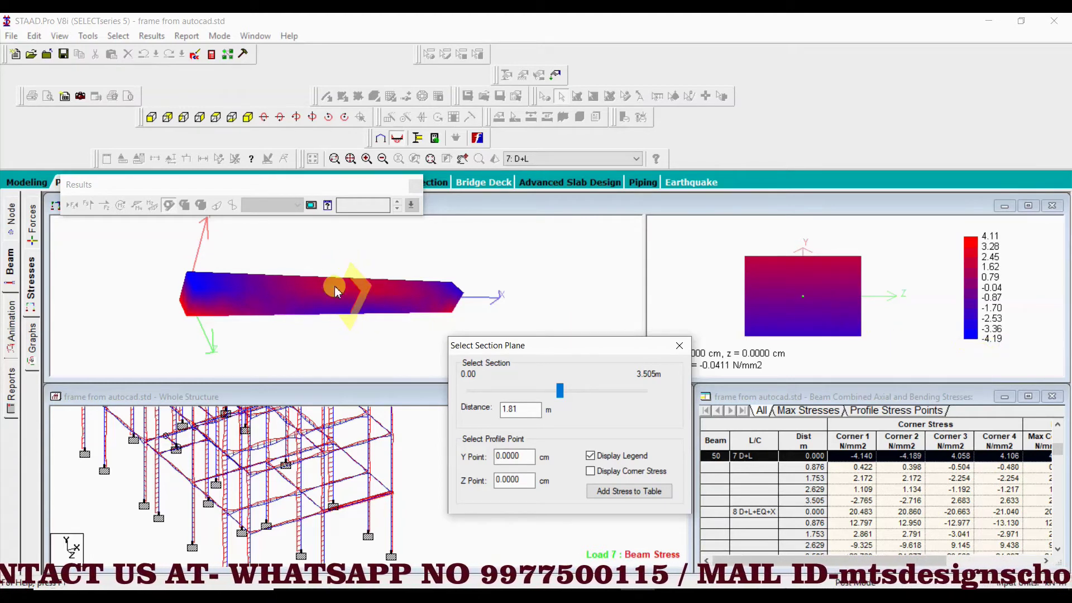
mouse_move(434, 292)
left_mouse_down()
mouse_move(362, 261)
mouse_move(376, 279)
left_mouse_up()
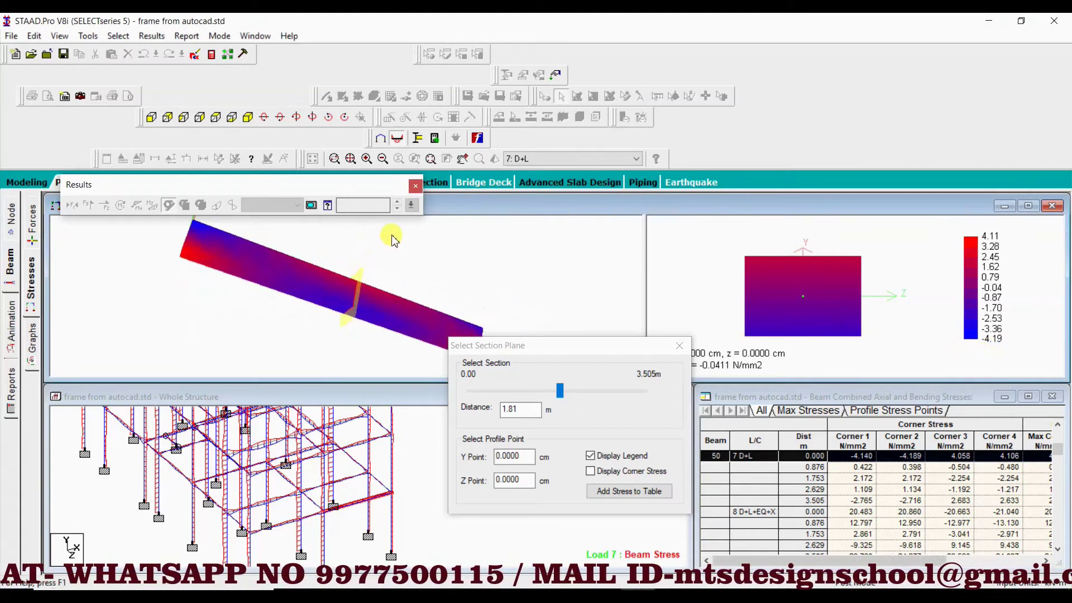
Label corner stresses and move the section to 0.00 m, reading -4.1400 and 4.1065.
left_click(591, 471)
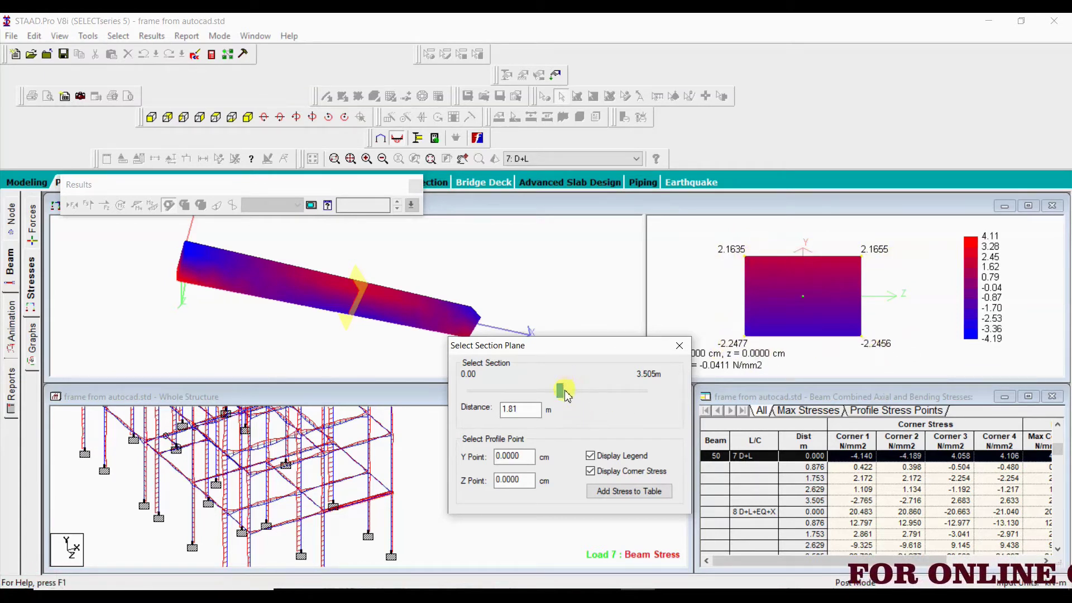
left_click_drag(560, 390, 470, 392)
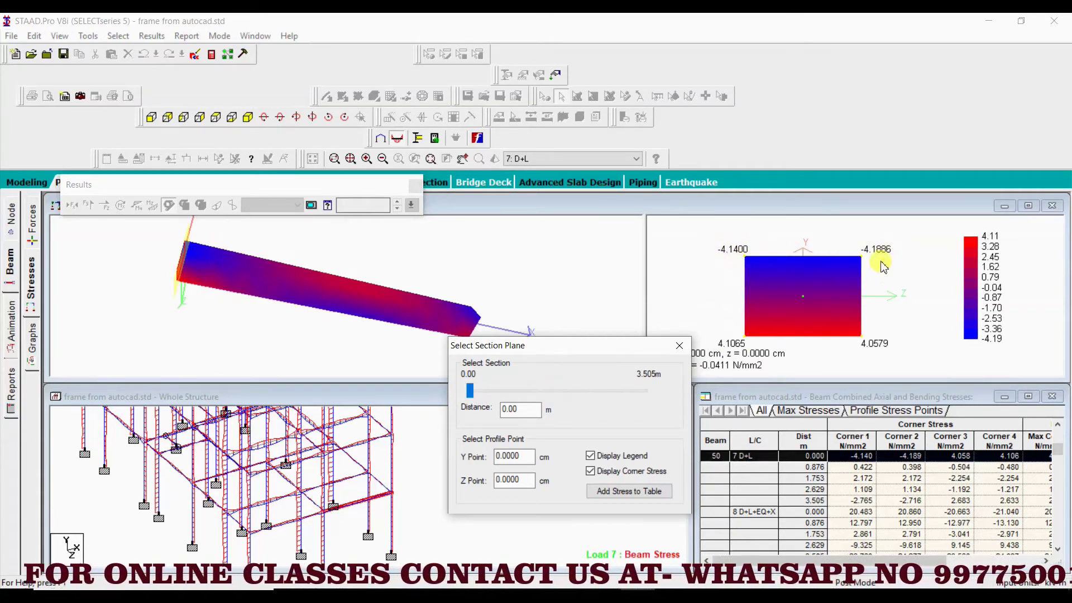
mouse_move(376, 297)
left_mouse_down()
mouse_move(406, 313)
mouse_move(447, 283)
mouse_move(407, 256)
mouse_move(479, 318)
left_mouse_up()
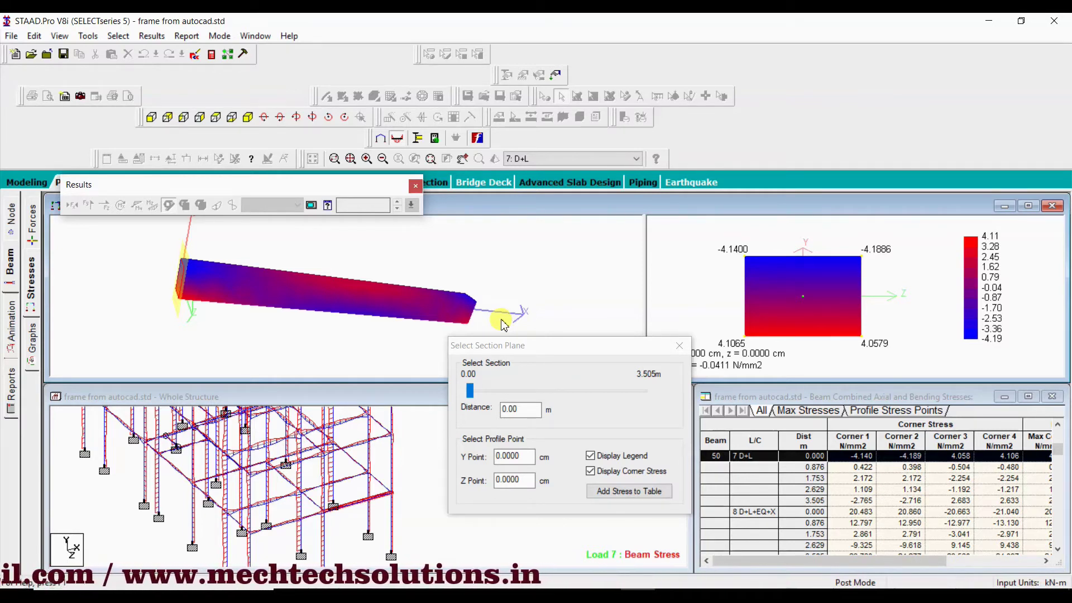
Reposition the section plane to 0.67 m, giving corner stresses from -0.4536 to 0.3714.
mouse_move(292, 289)
left_mouse_down()
mouse_move(361, 292)
mouse_move(186, 280)
left_mouse_up()
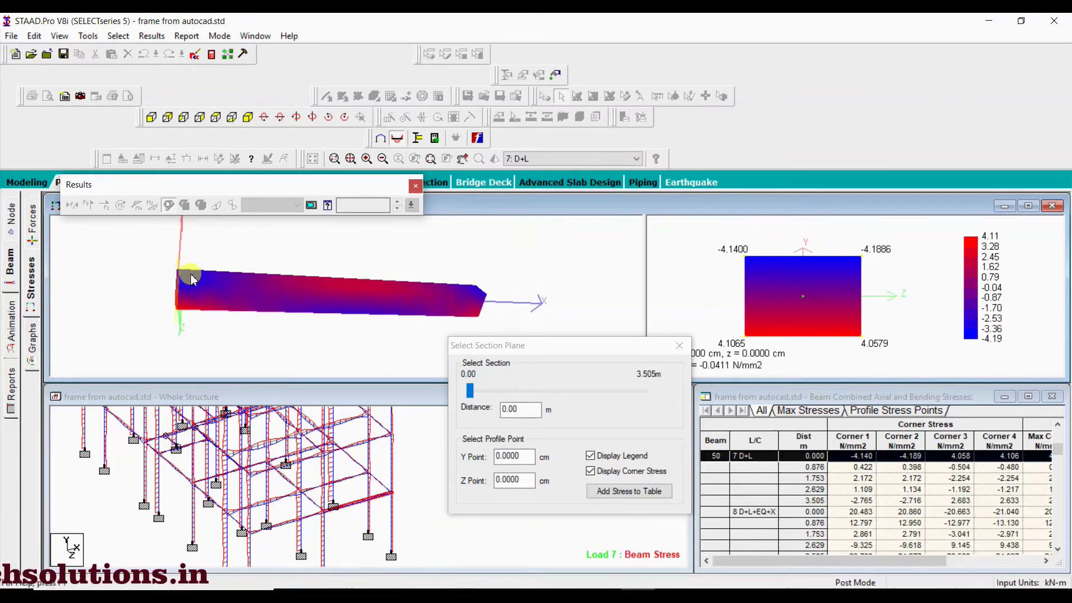
mouse_move(281, 288)
left_mouse_down()
mouse_move(209, 273)
mouse_move(354, 280)
mouse_move(378, 292)
left_mouse_up()
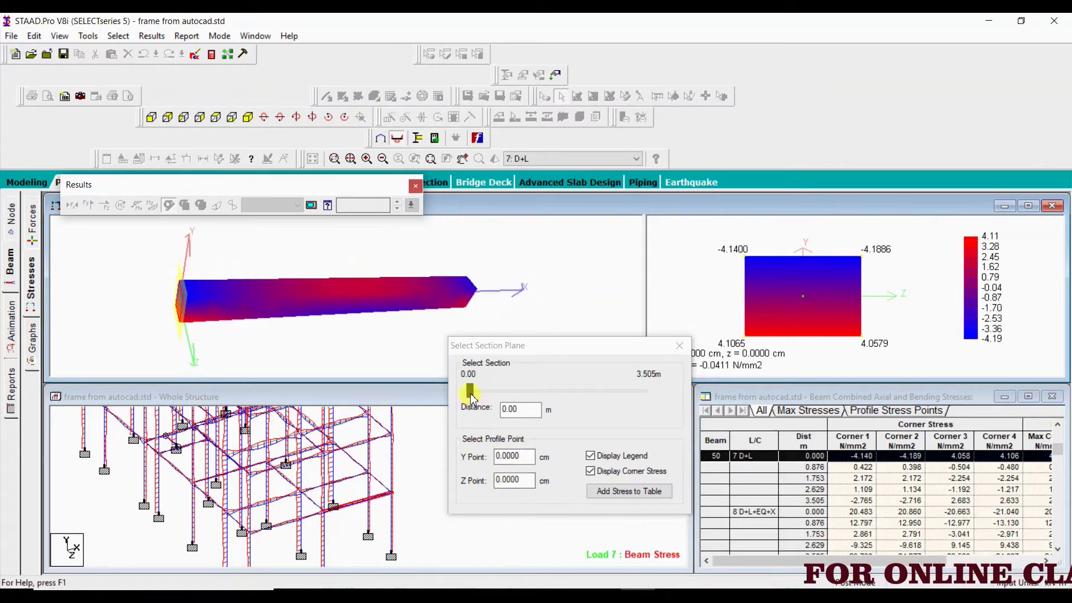
left_click_drag(470, 391, 506, 399)
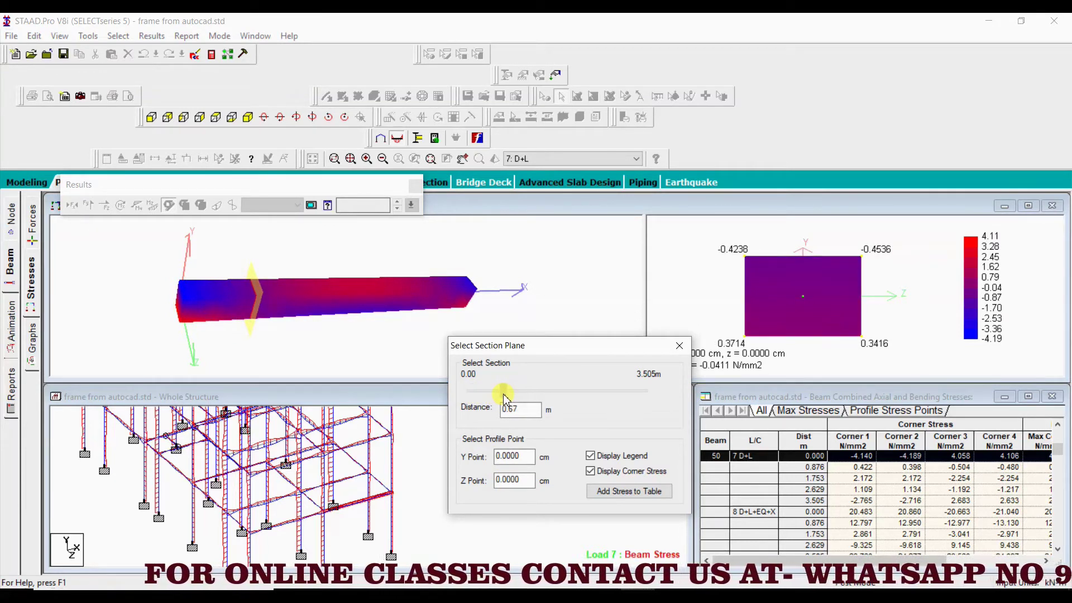
middle_click_drag(362, 271, 379, 273)
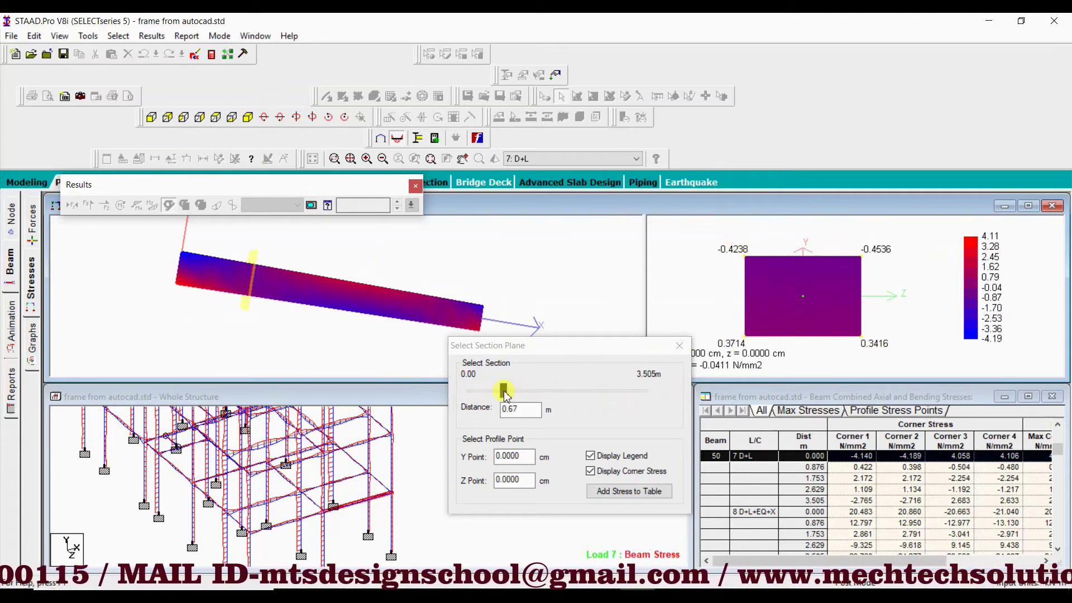
Slide the section plane to beam 50's 3.51 m end and close the section dialog.
left_click_drag(504, 394, 510, 395)
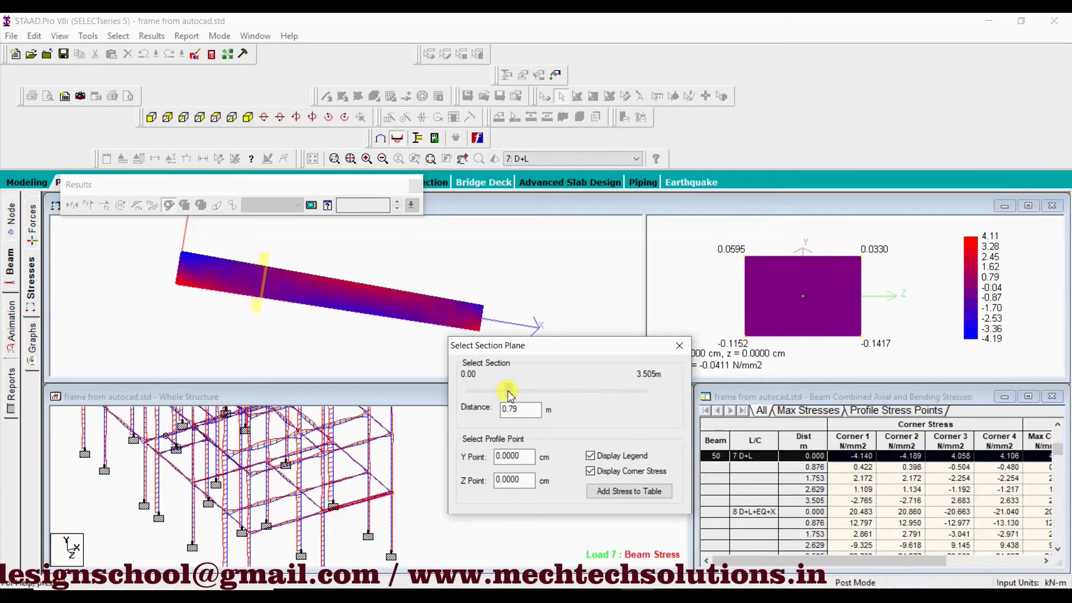
left_click_drag(510, 396, 649, 406)
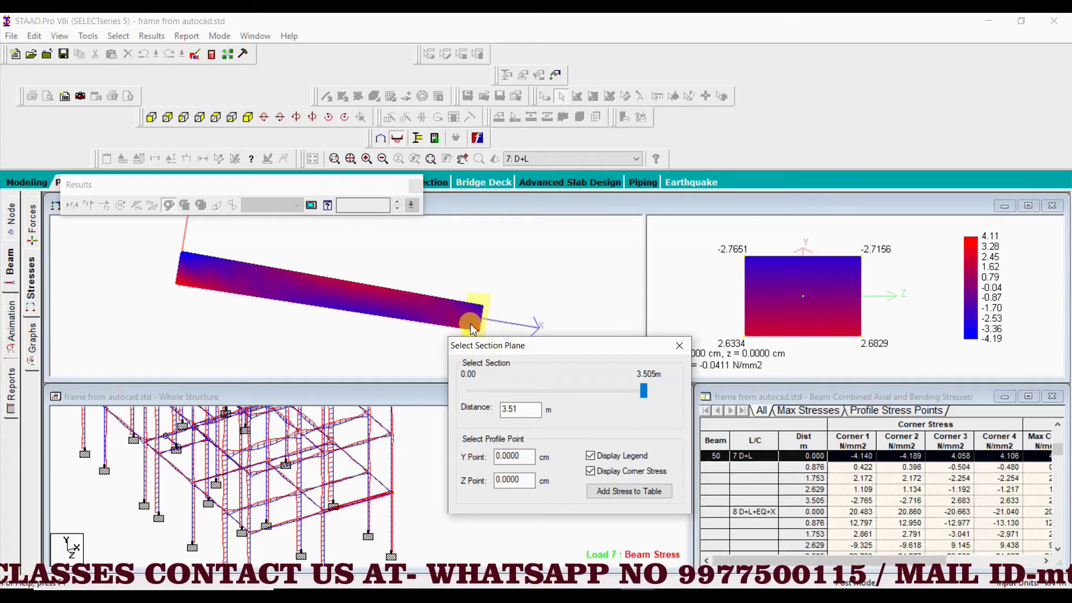
left_click(680, 347)
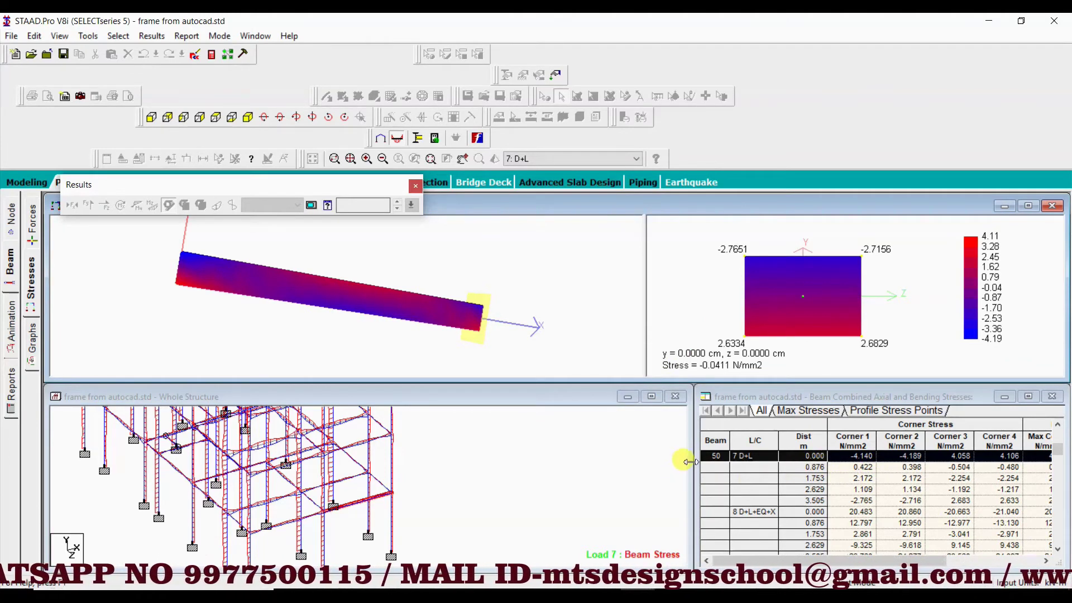
Narrow the Whole Structure window, widen the stress table, and return the section to the beam start.
left_click_drag(690, 459, 583, 455)
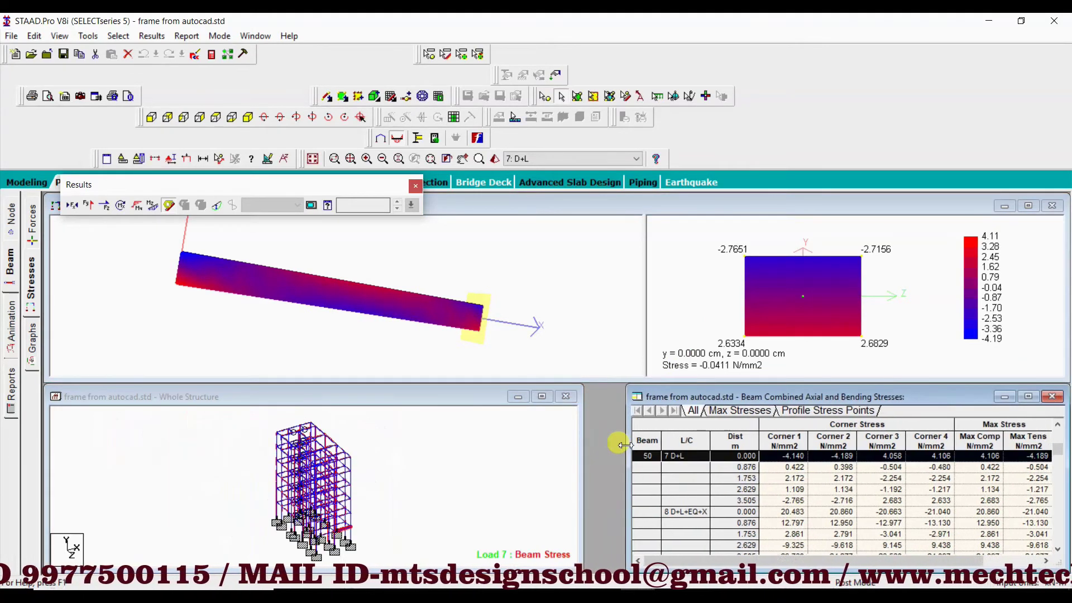
left_click_drag(692, 449, 586, 449)
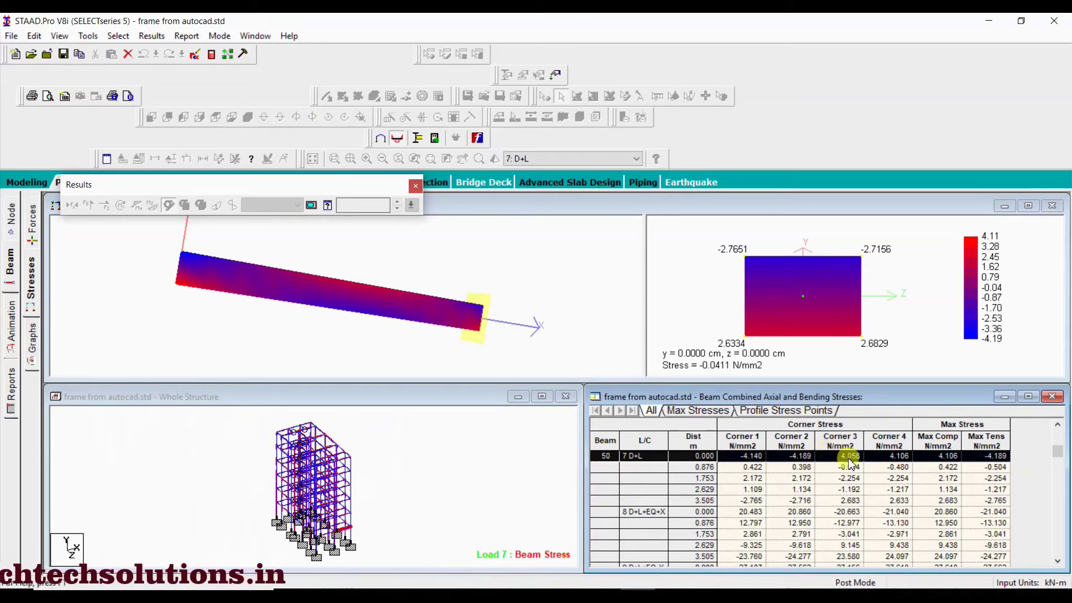
double_click(682, 472)
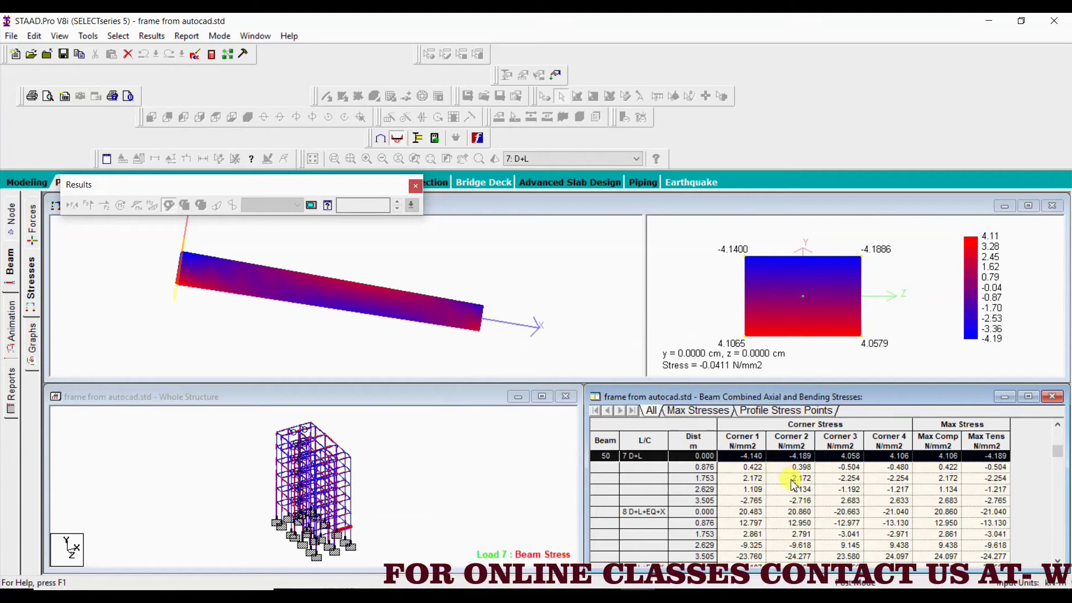
left_click(698, 415)
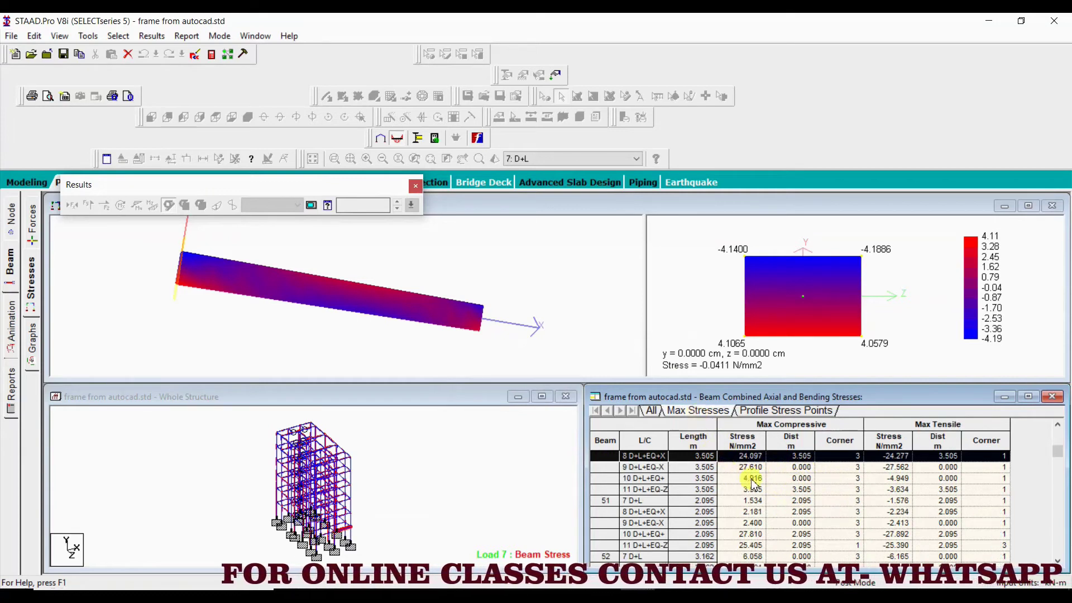
scroll(666, 492, "up", 2)
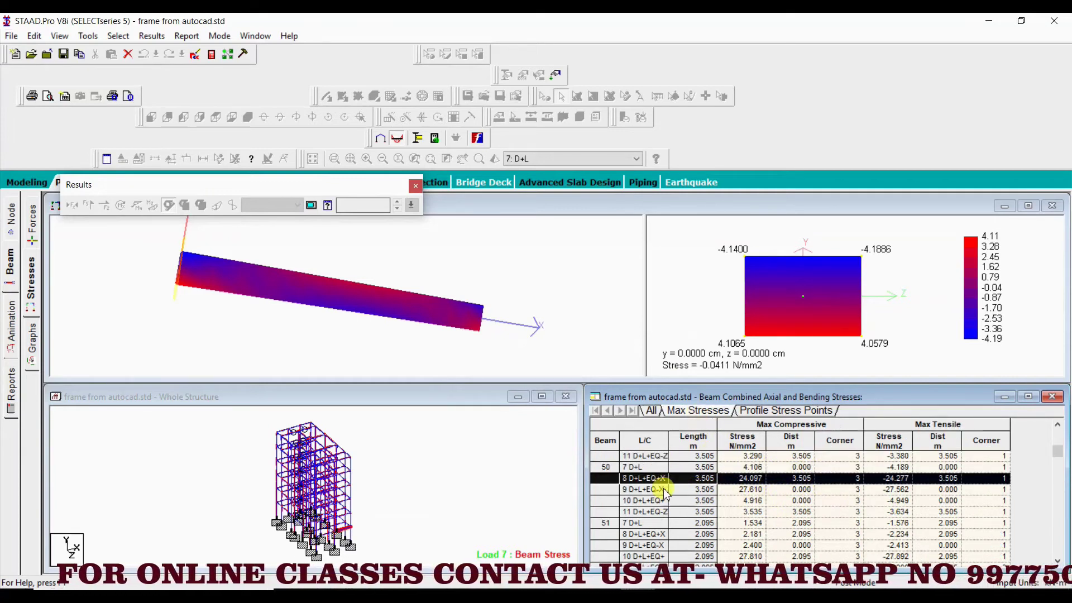
scroll(659, 489, "up", 2)
scroll(704, 494, "up", 1)
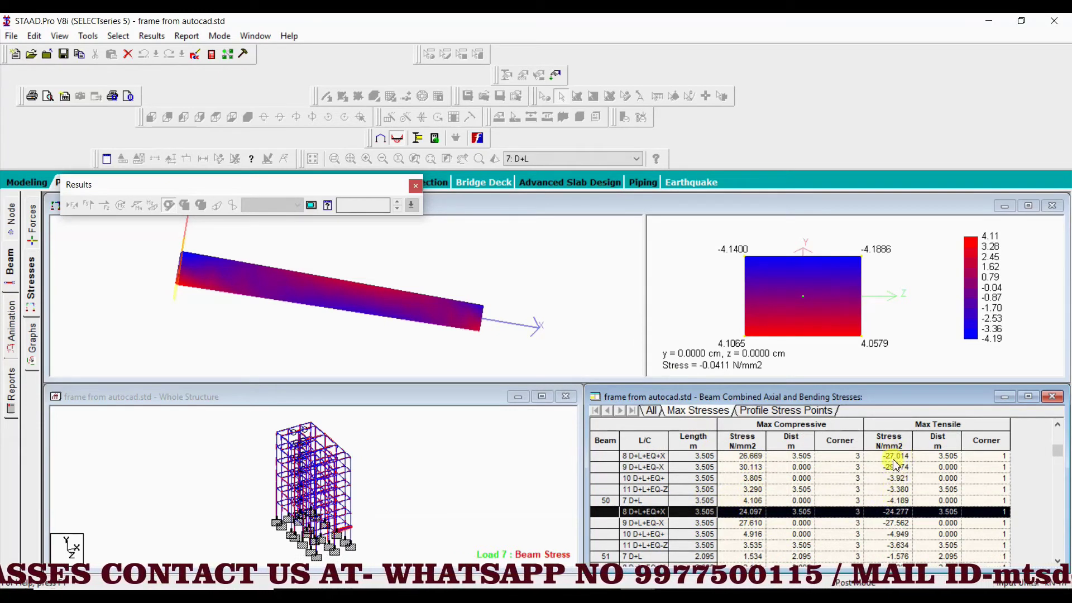
scroll(888, 500, "up", 3)
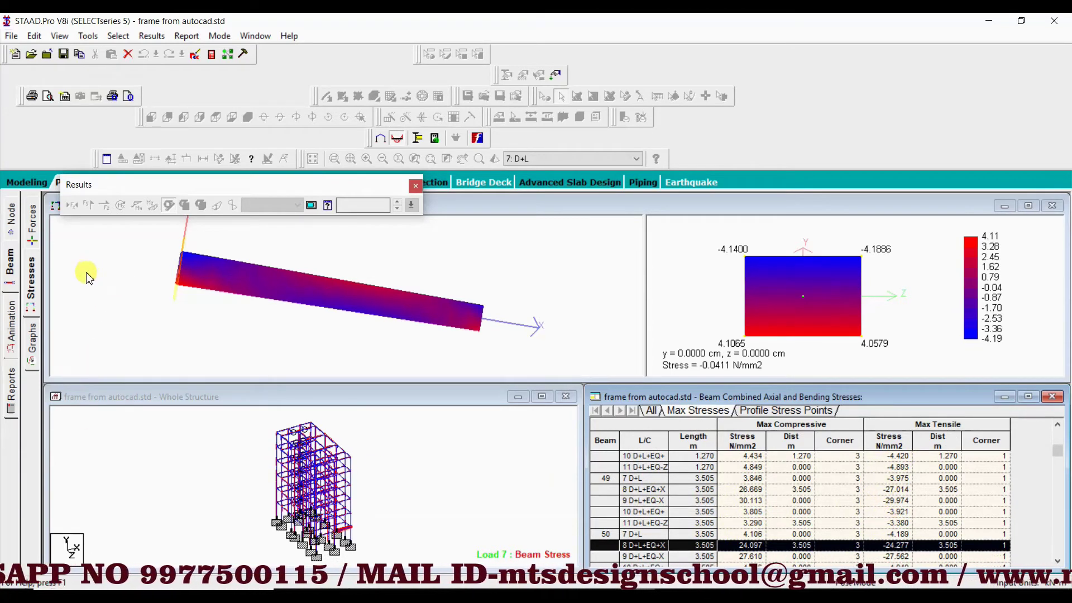
Show beam 50's Graphs page with Mz, Fy and Fx plots for 7 D+L.
left_click(32, 343)
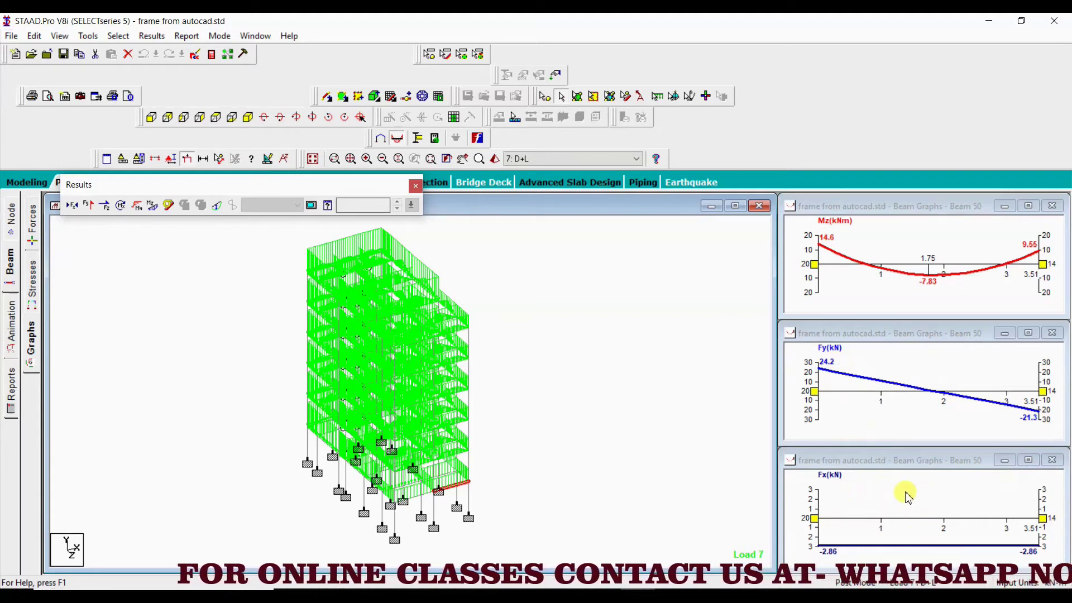
Add combined Stress to the diagrams plotted in the bottom Fx graph.
right_click(866, 493)
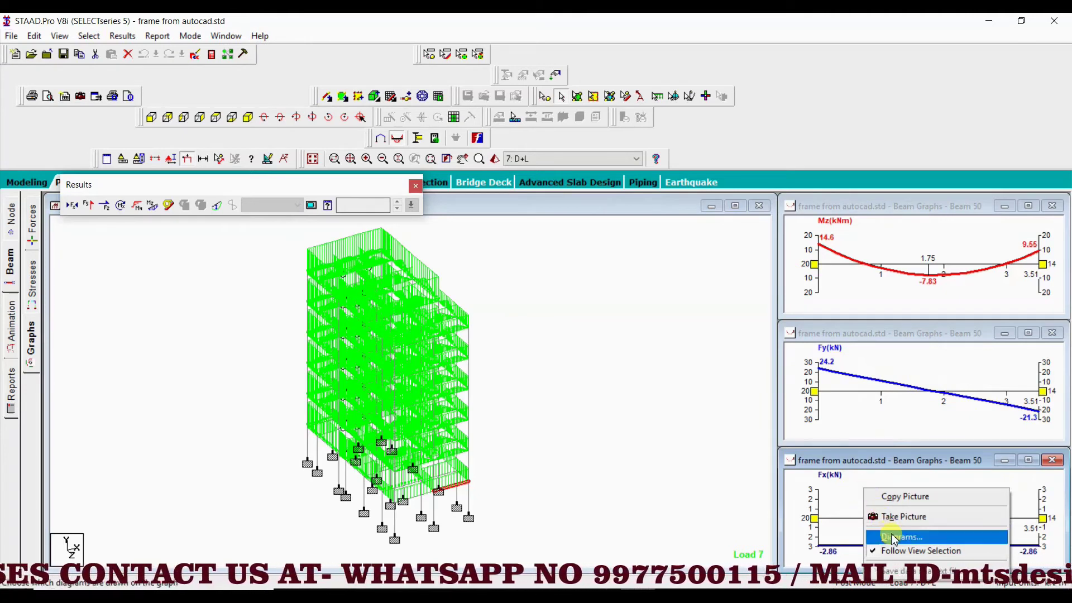
left_click(895, 537)
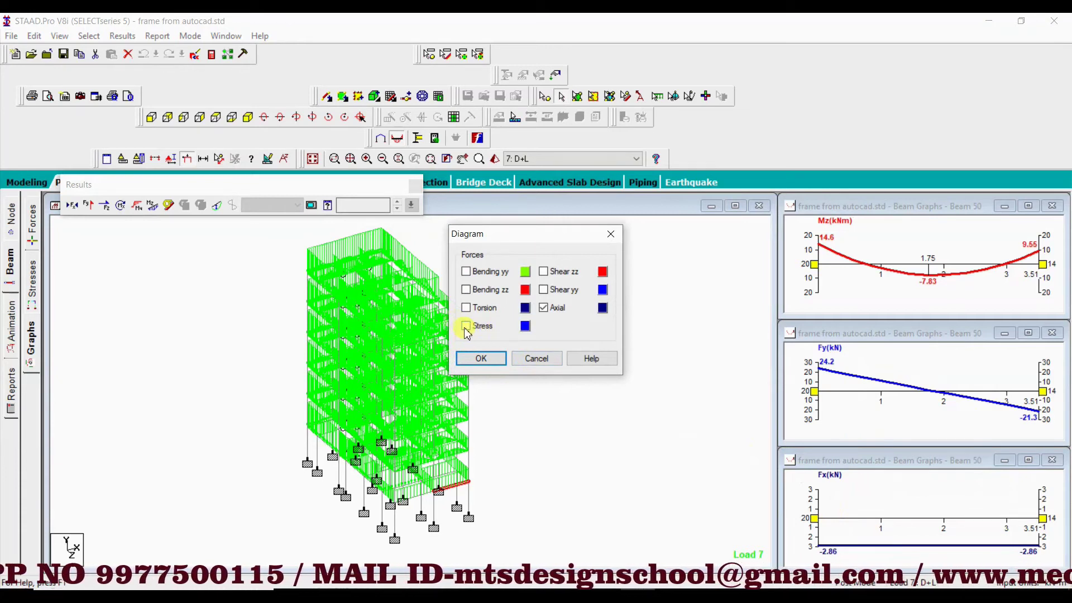
left_click(466, 327)
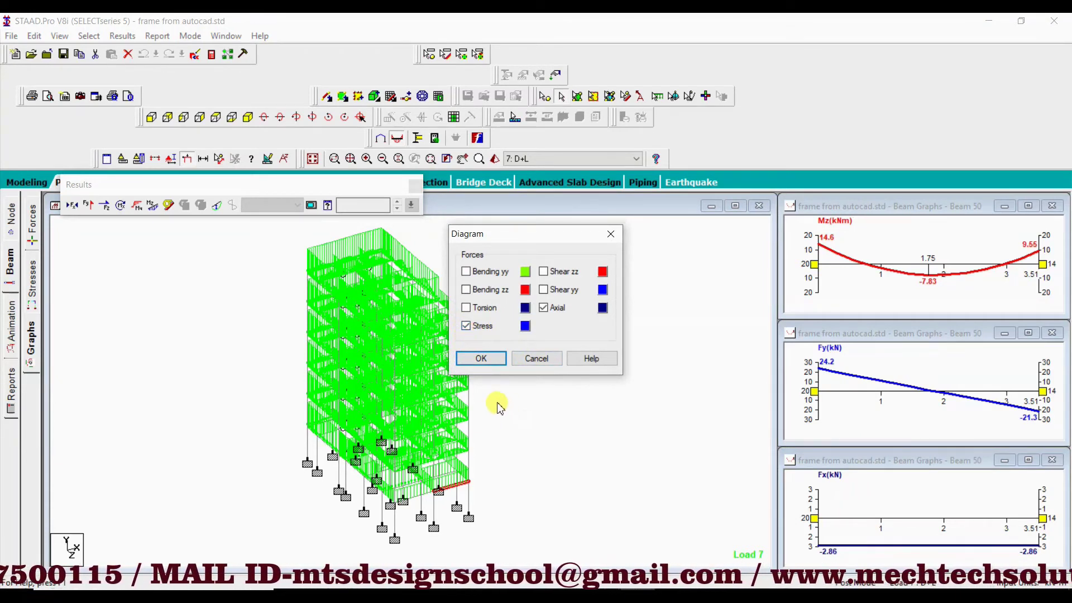
left_click(482, 361)
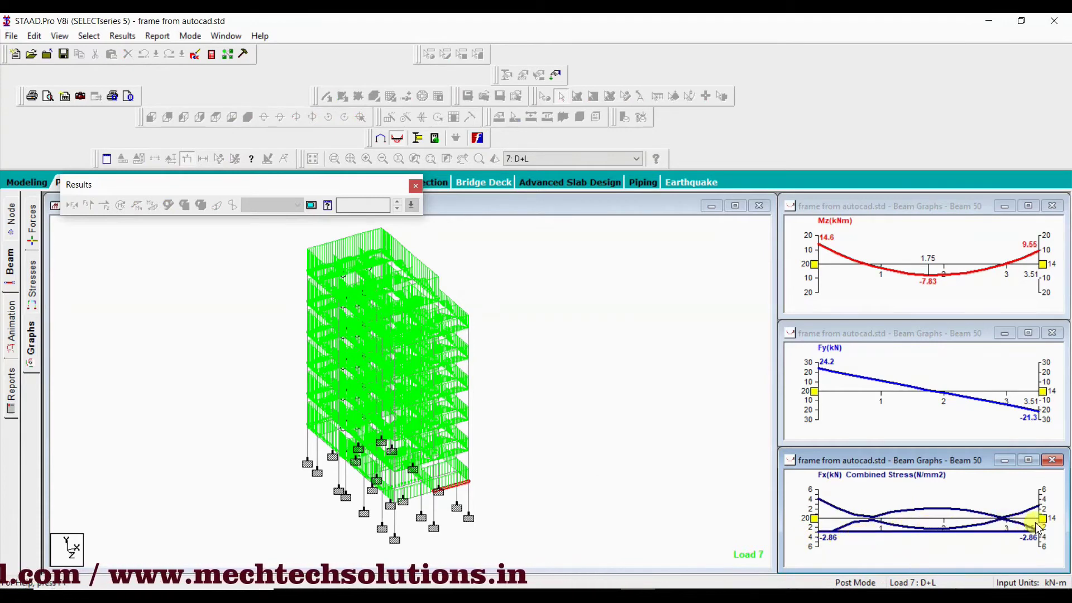
Remove the Axial curve from the bottom graph, leaving only Stress.
right_click(909, 495)
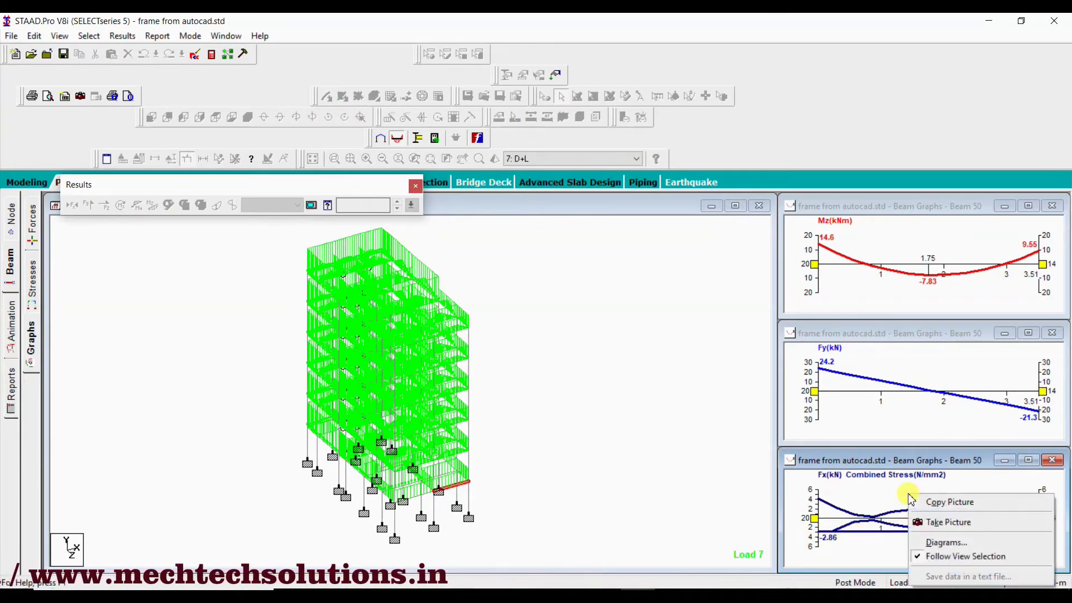
left_click(930, 543)
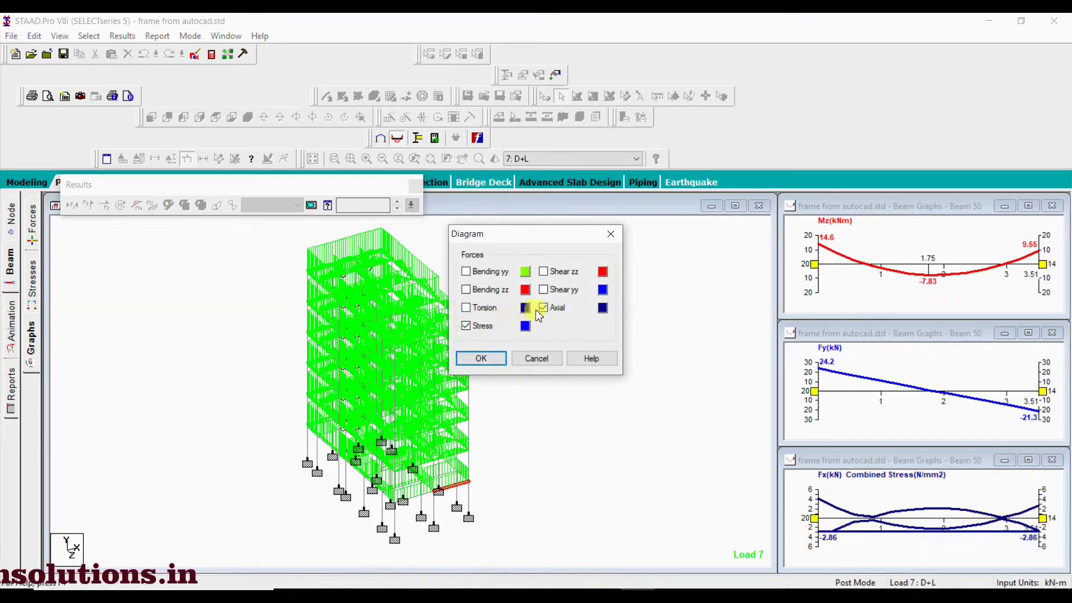
left_click(543, 307)
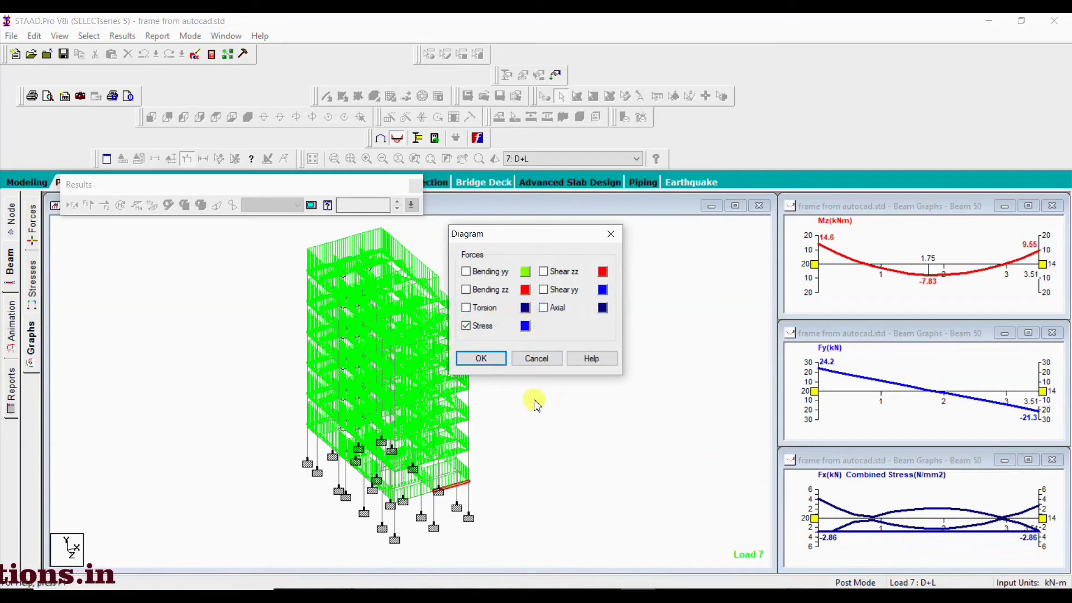
left_click(481, 358)
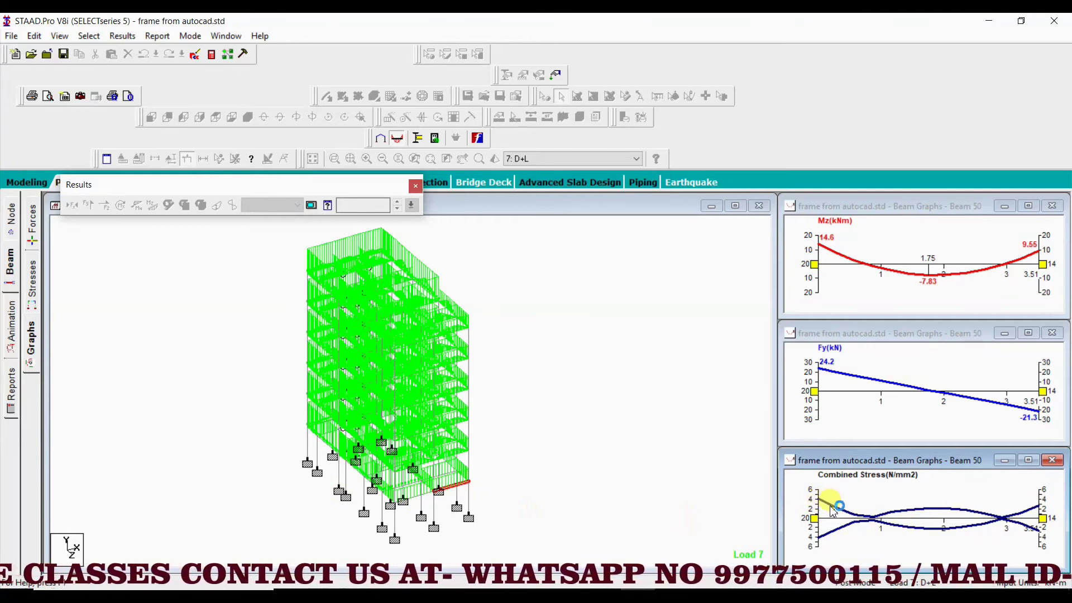
Trace combined stress values along beam 50's stress curve.
left_click(847, 517)
left_click_drag(848, 519, 874, 524)
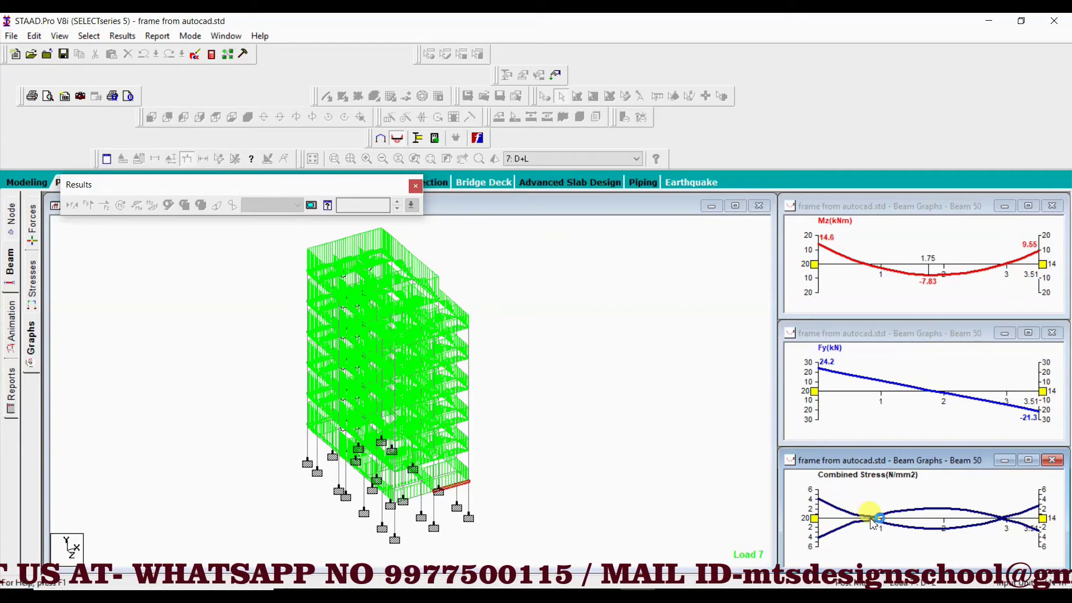
left_click_drag(874, 525, 953, 516)
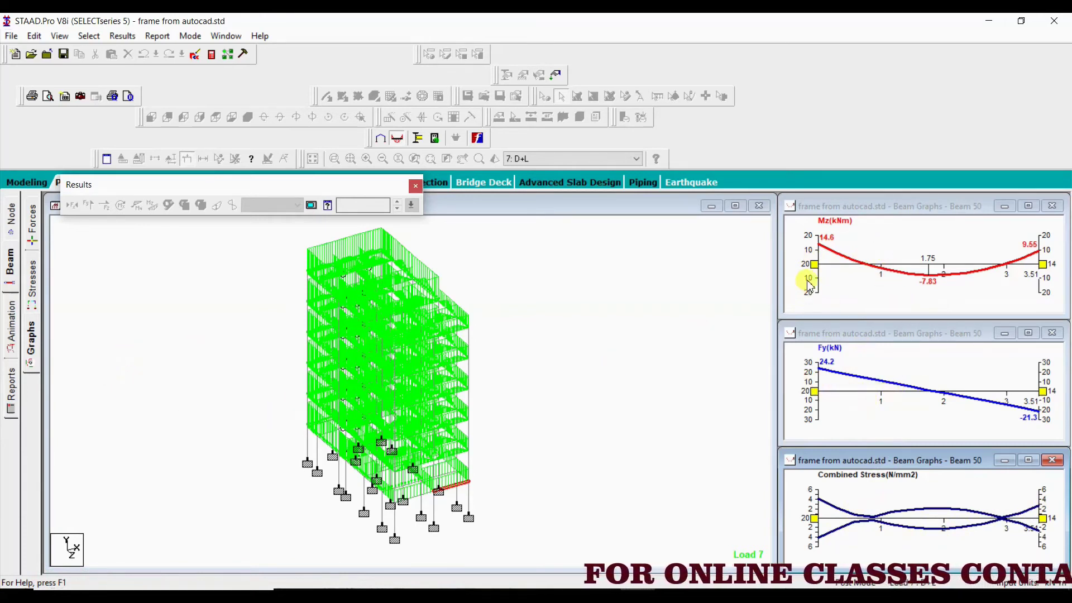
Copy the Mz bending-moment graph to the clipboard as a picture.
left_click(913, 252)
right_click(886, 233)
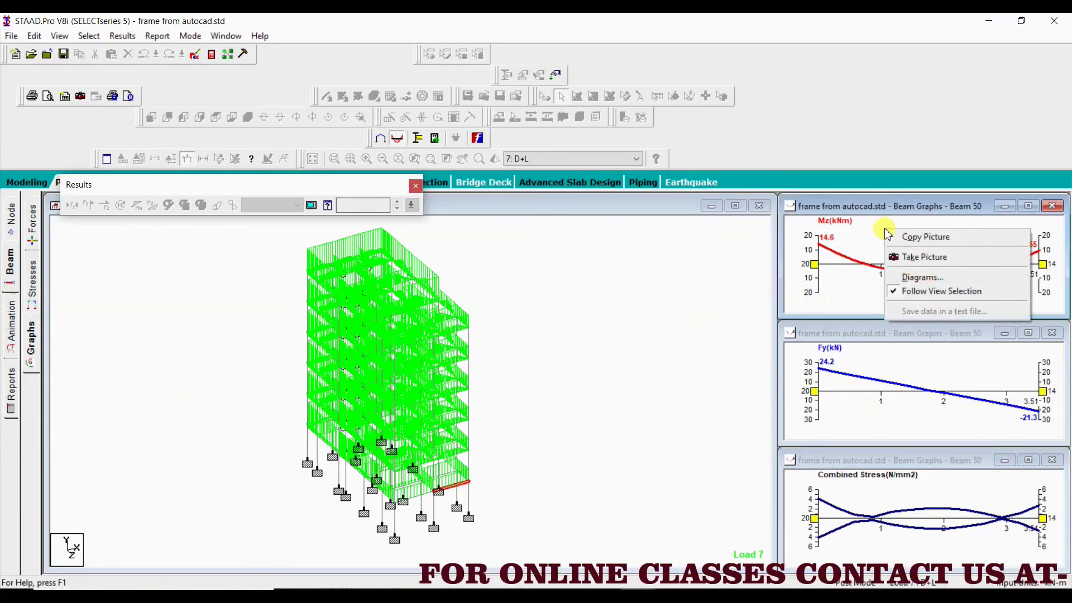
left_click(916, 236)
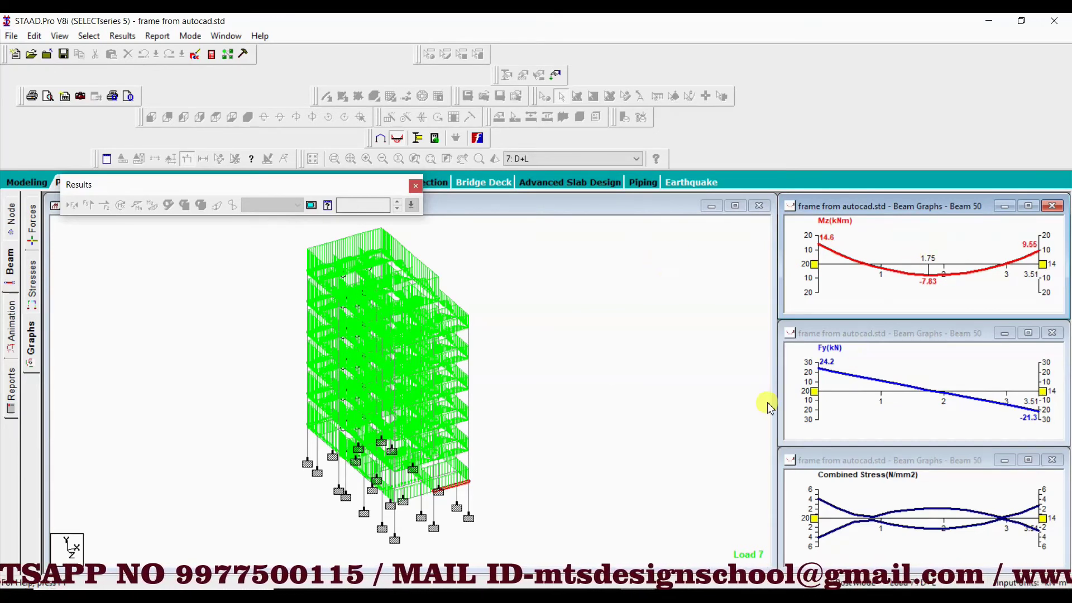
left_click(564, 356)
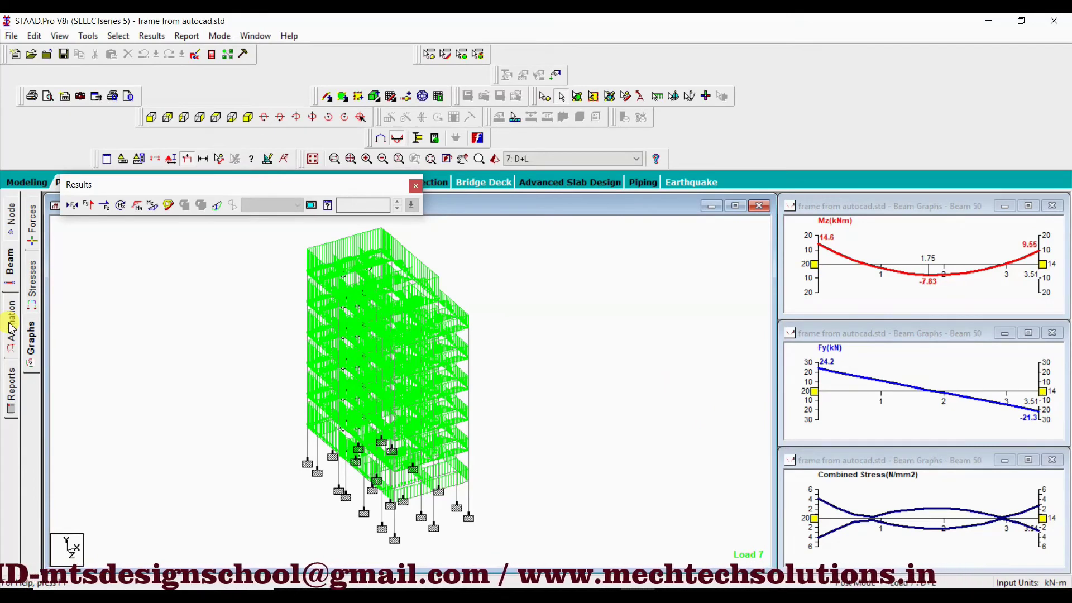
Animate the whole frame's deflected shape under load case 7 (D+L).
left_click(10, 329)
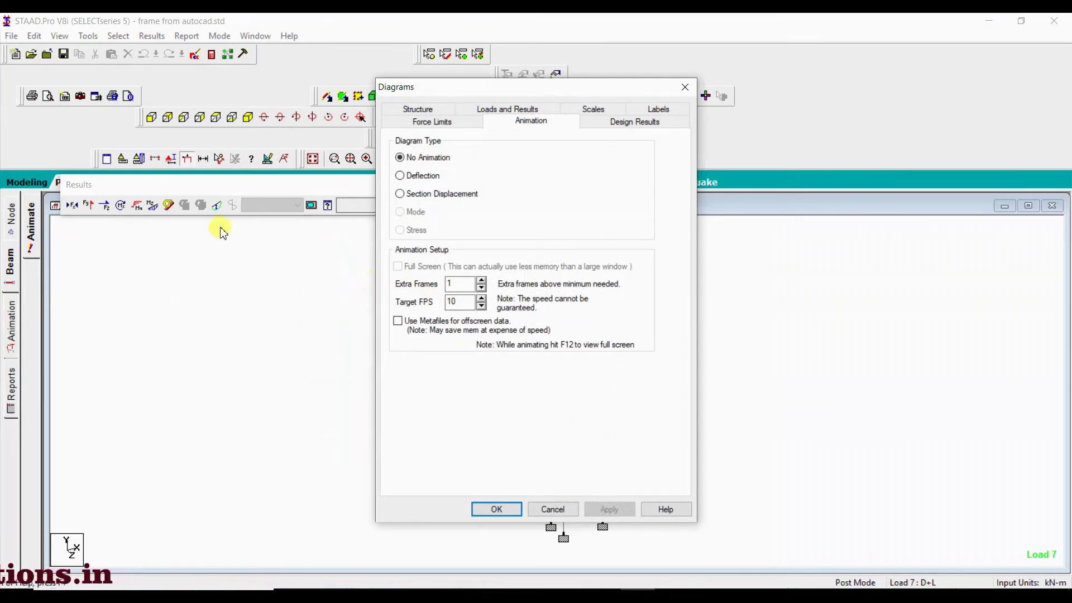
left_click(400, 176)
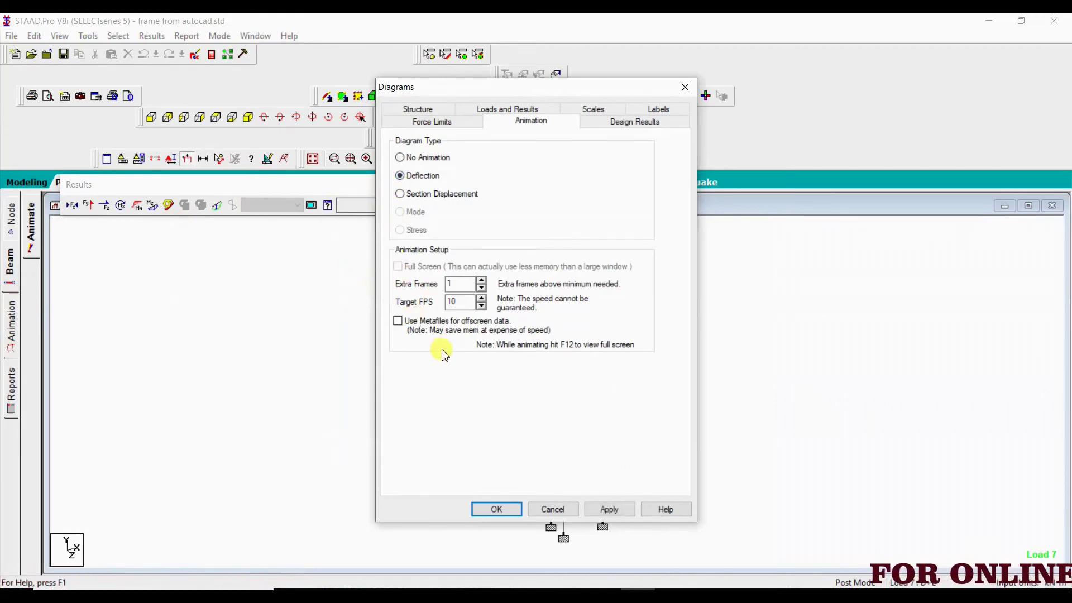
left_click(609, 511)
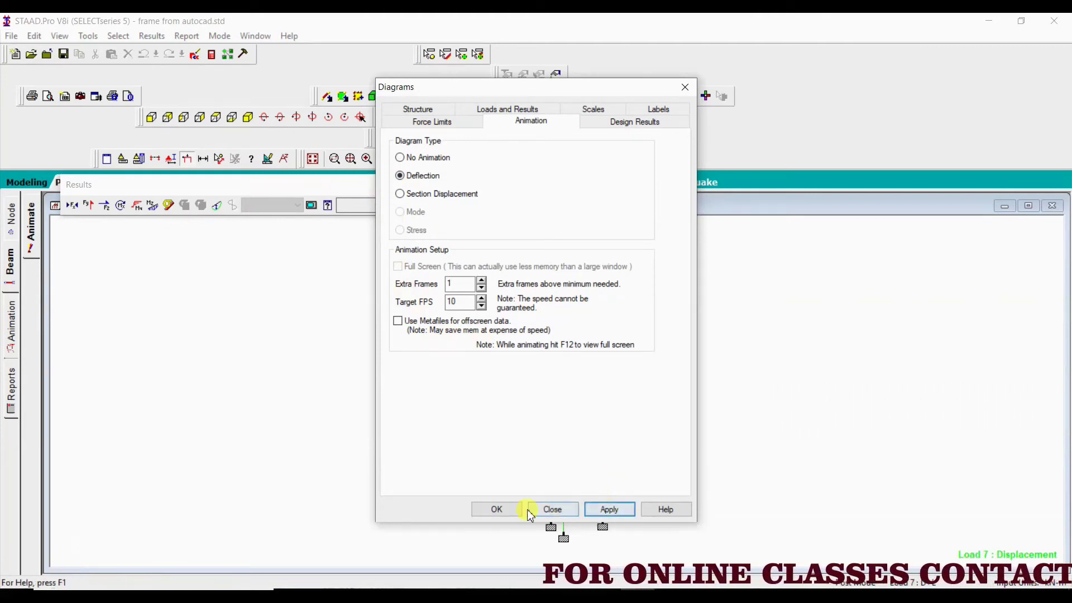
left_click(495, 509)
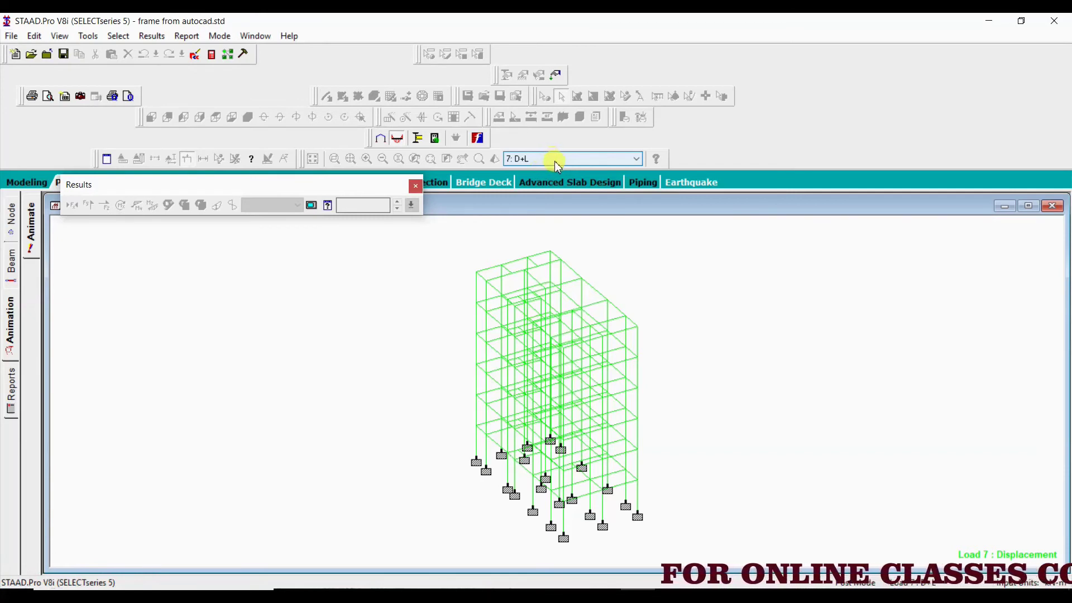
Make load case 10: D+L+EQ+Z the displayed load and bring up the animation settings.
left_click(555, 160)
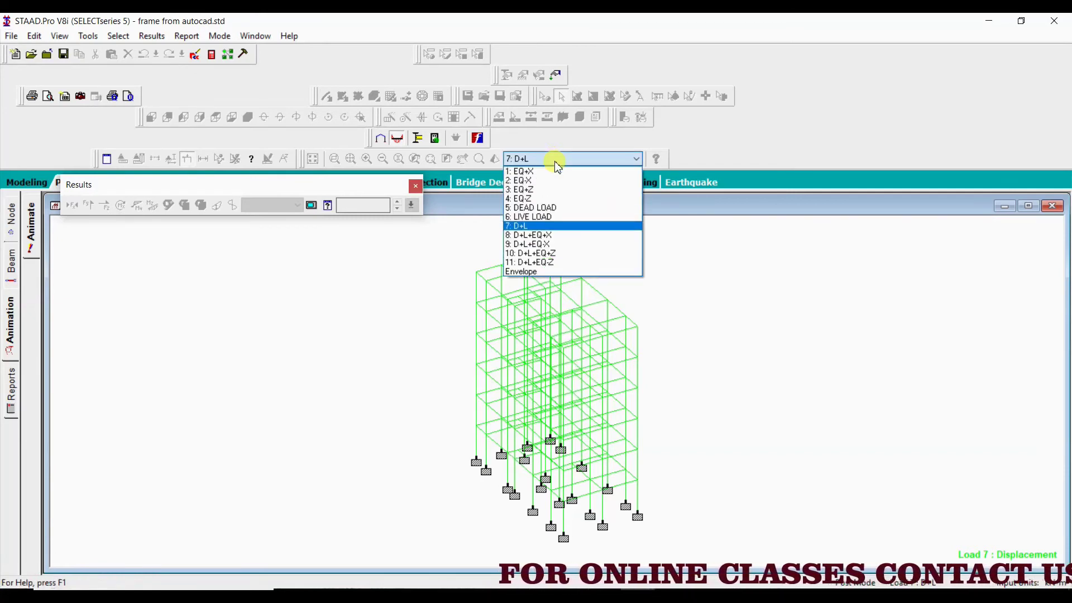
left_click(552, 254)
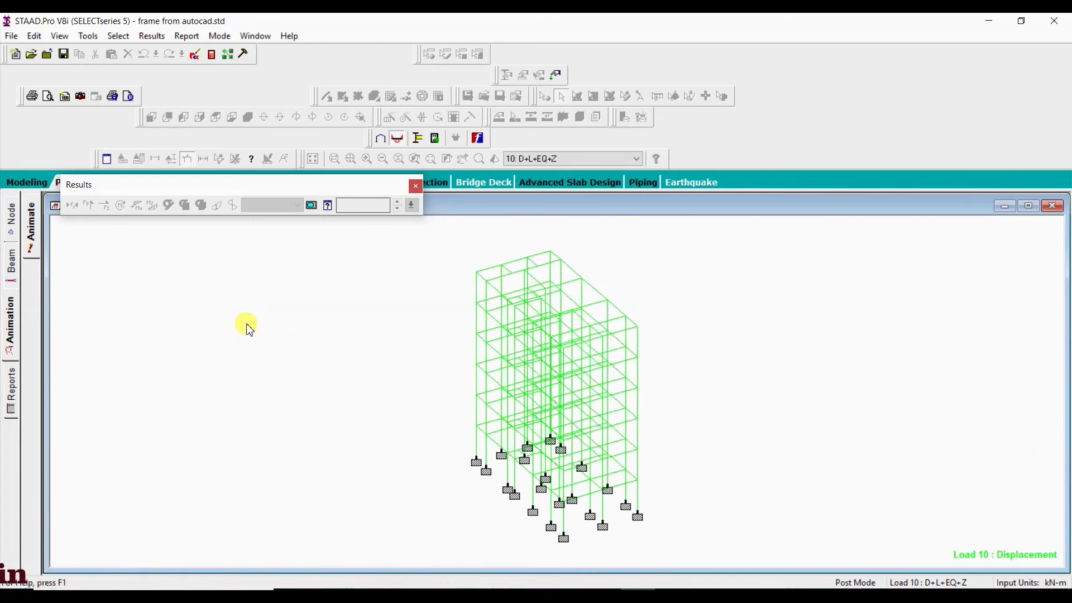
left_click(35, 230)
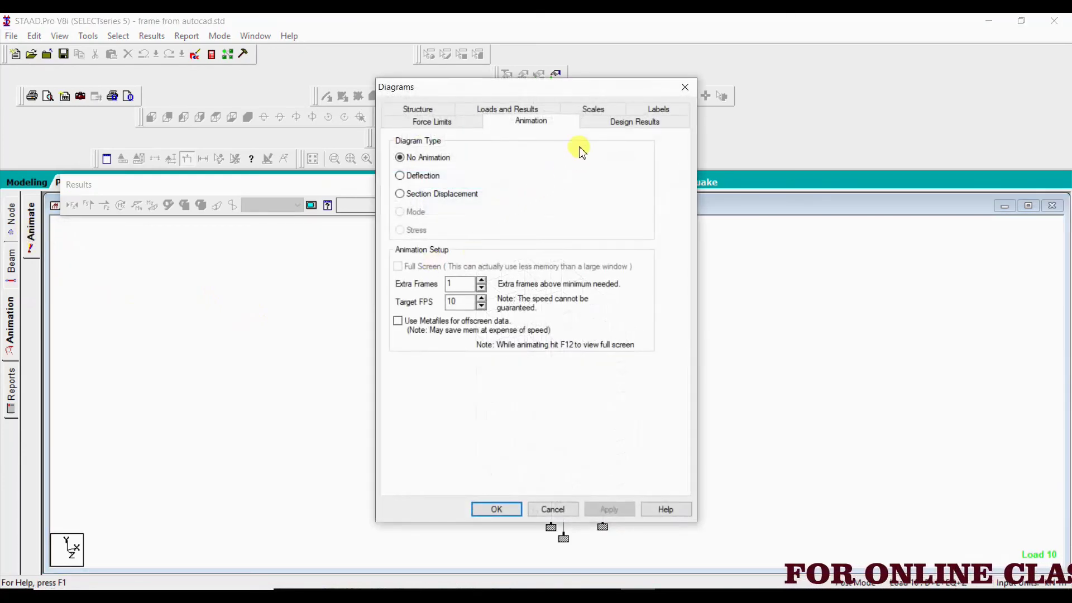
Set the diagram displacement scale to 100 and apply it.
left_click(596, 111)
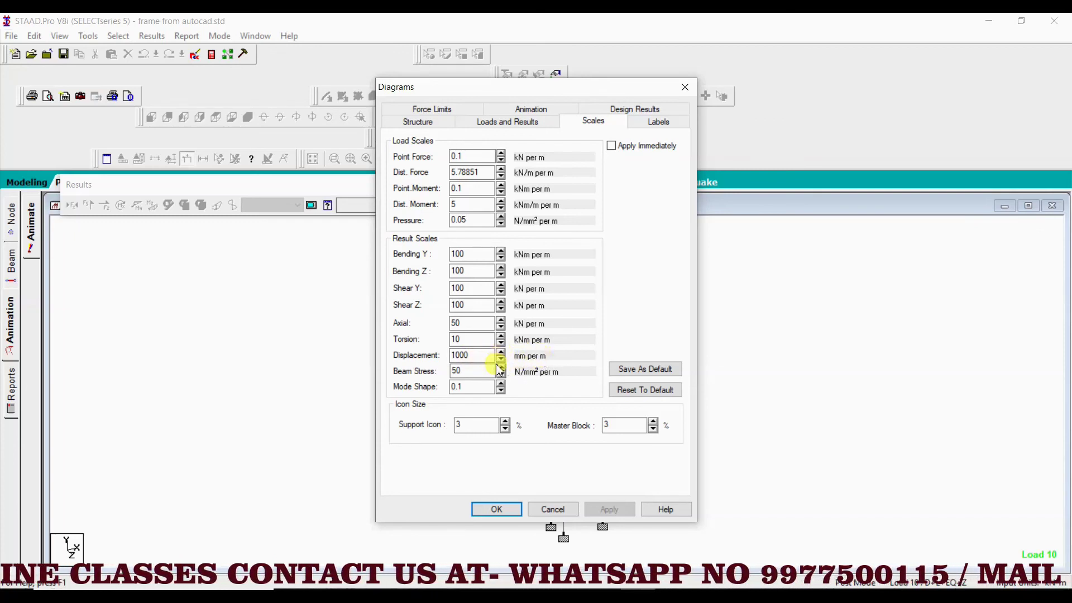
left_click_drag(479, 355, 445, 356)
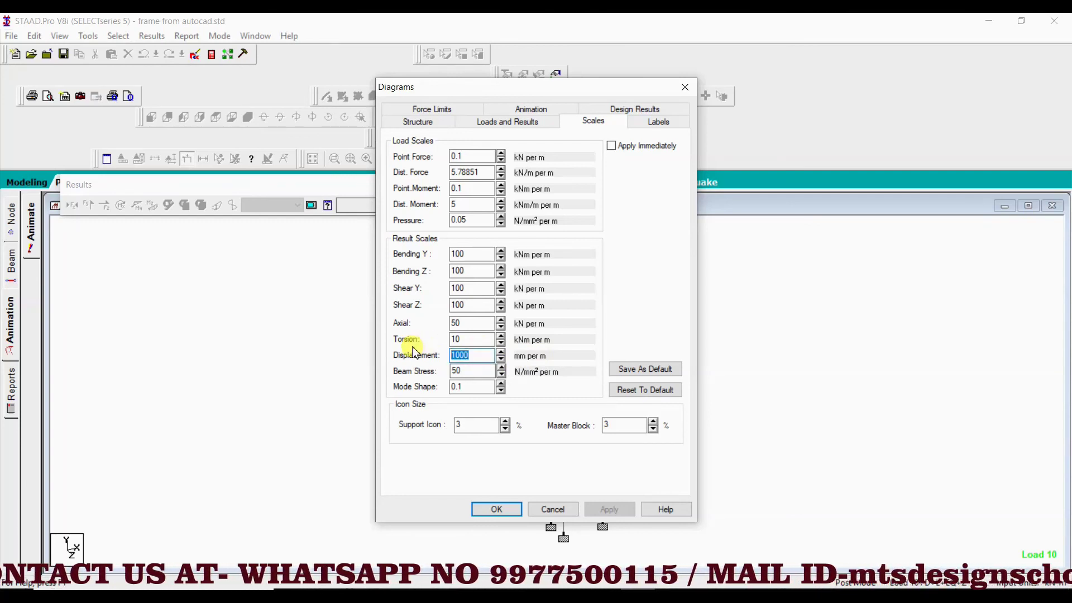
type("100")
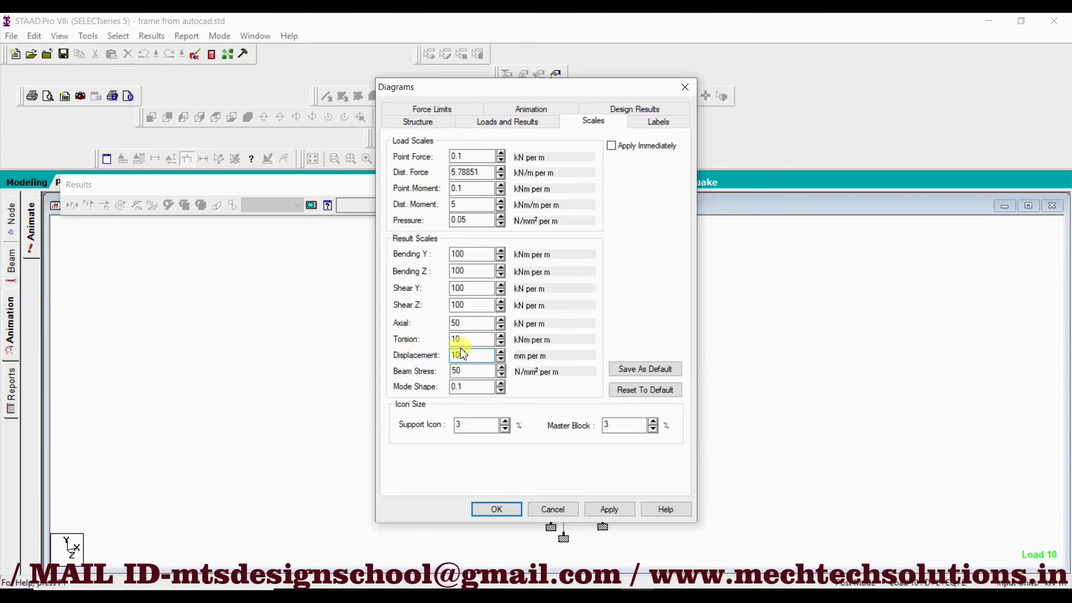
left_click(610, 509)
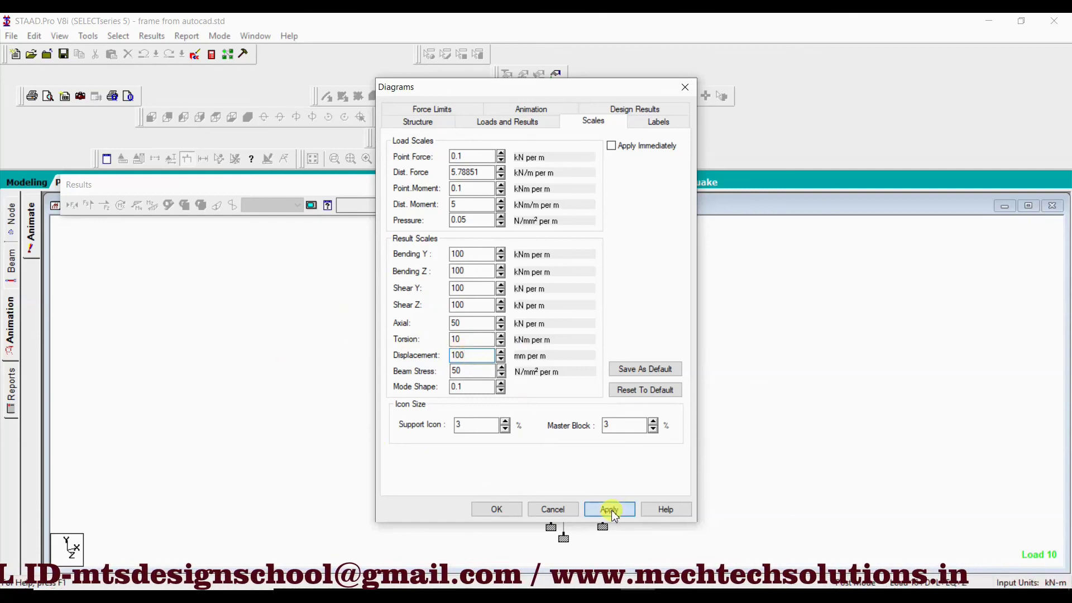
left_click(501, 510)
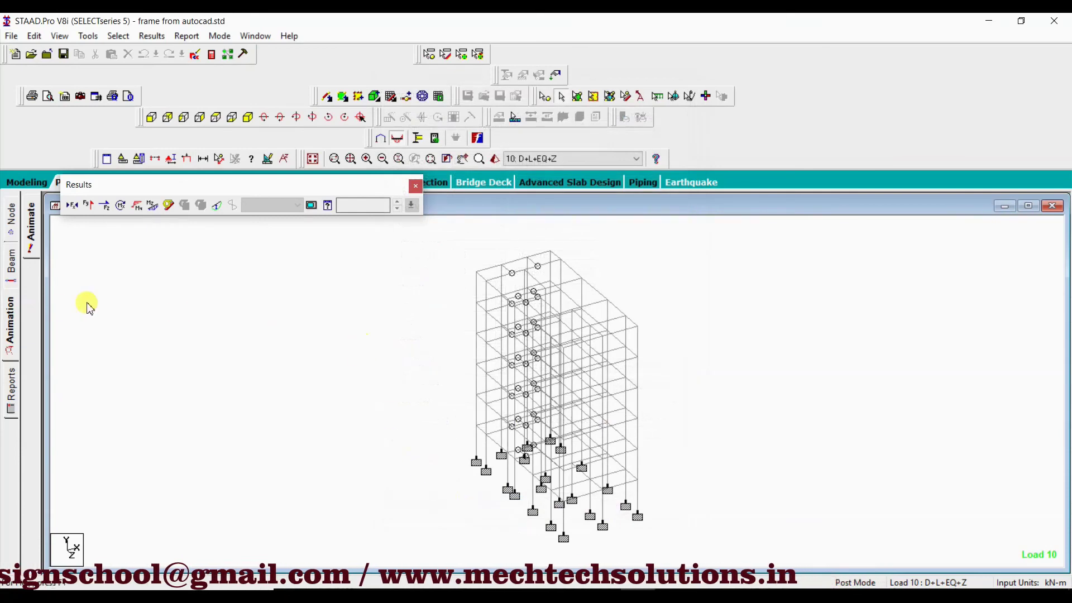
Rerun the deflection animation for load 10 with the new displacement scale.
left_click(29, 246)
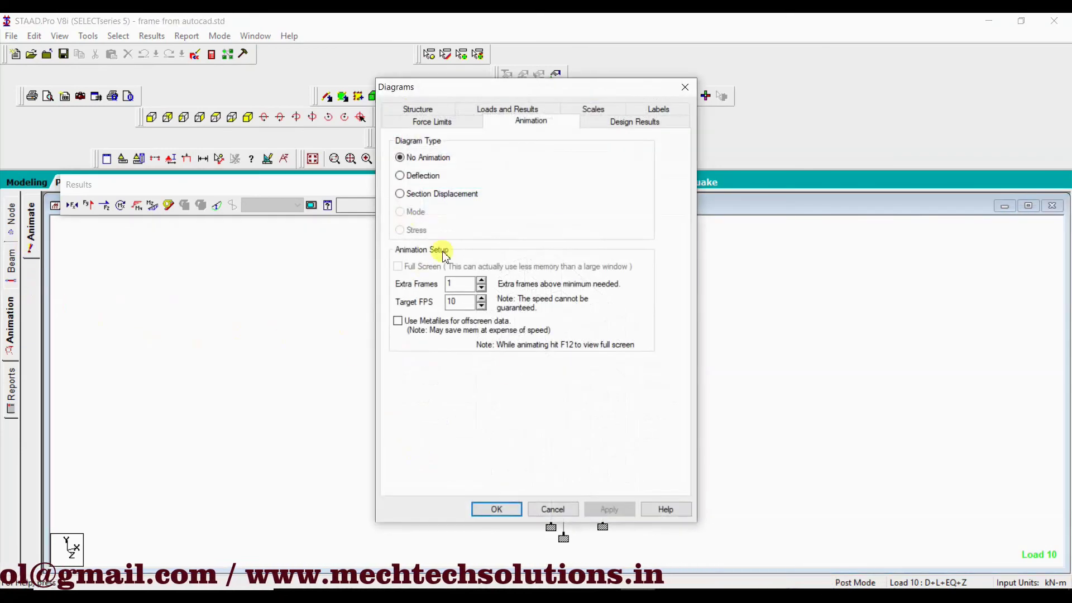
left_click(409, 175)
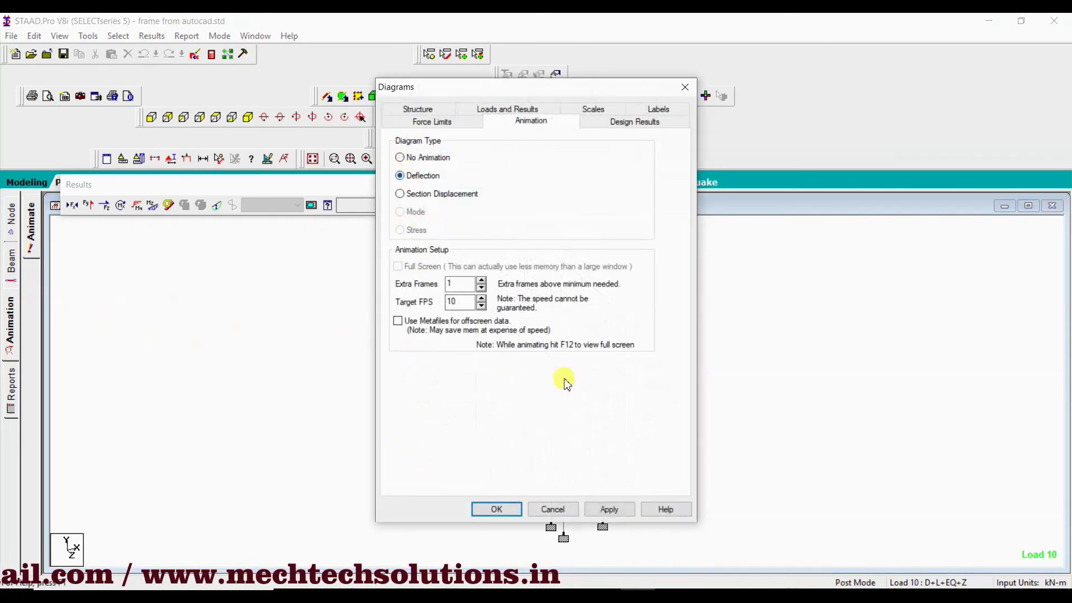
left_click(607, 509)
left_click(505, 509)
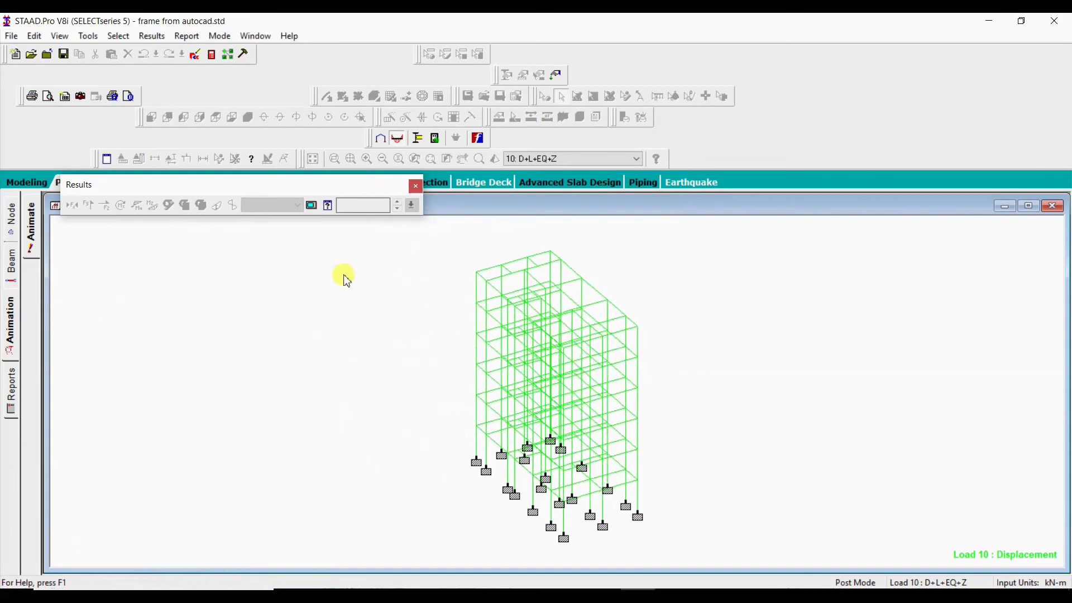
Show load 10 Bending Z diagrams with the Beam End Forces and Beam Force Detail tables.
left_click_drag(239, 184, 280, 92)
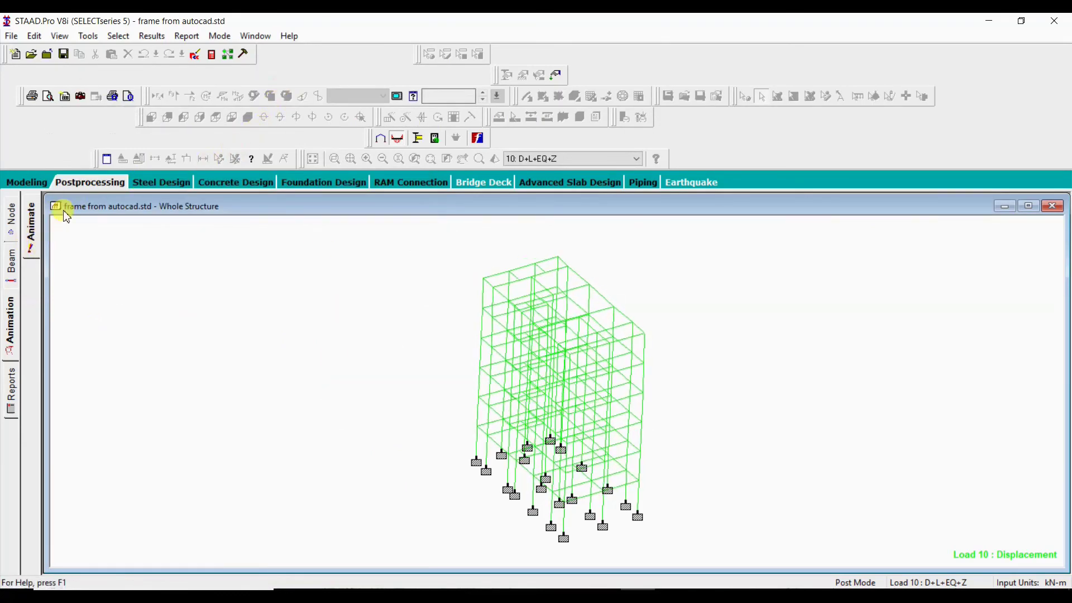
left_click(14, 206)
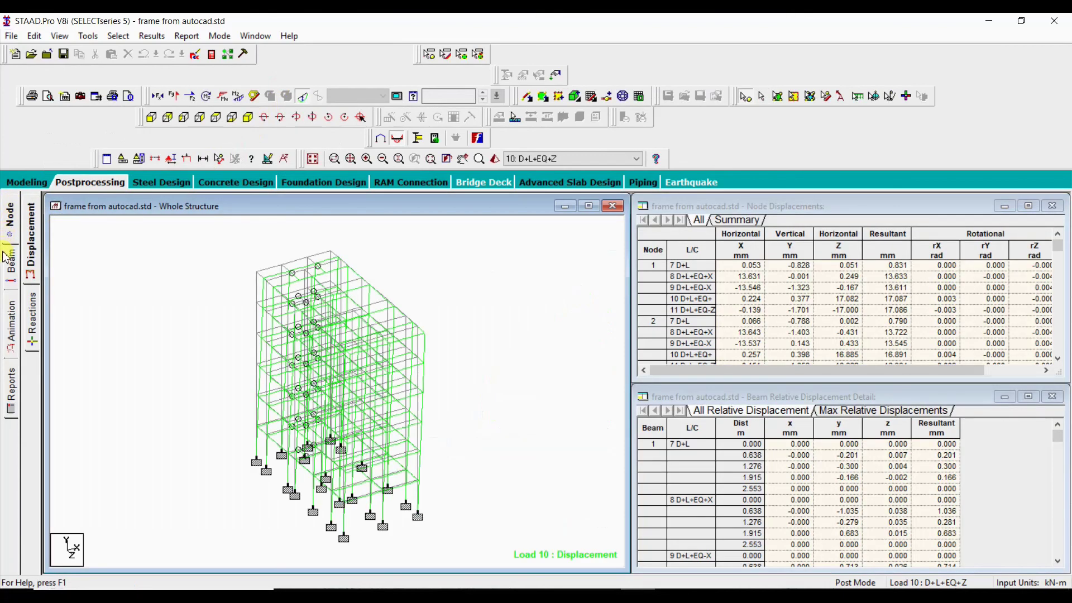
left_click(9, 261)
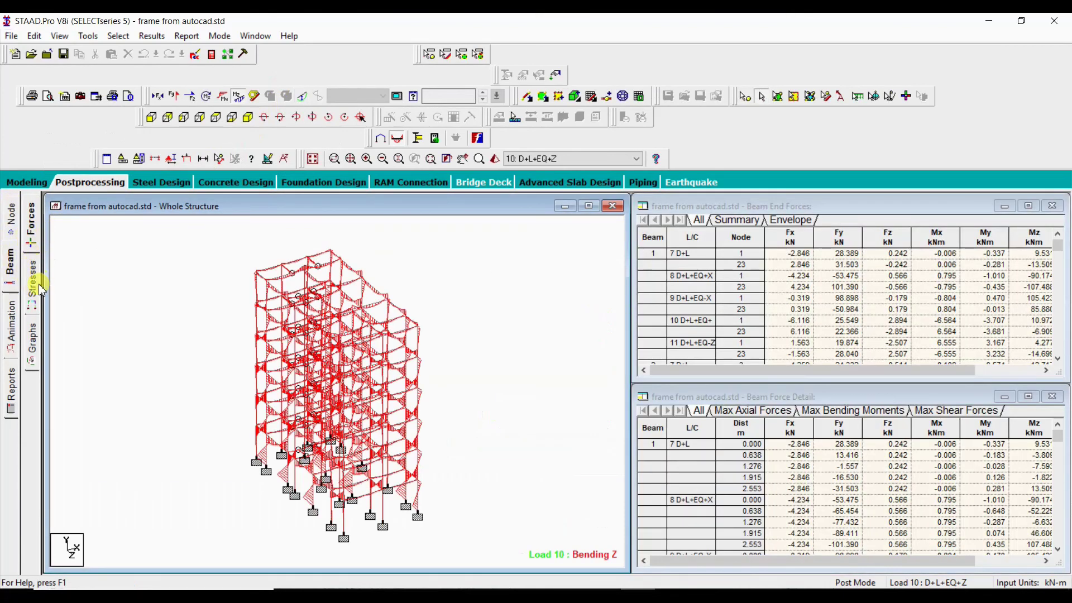